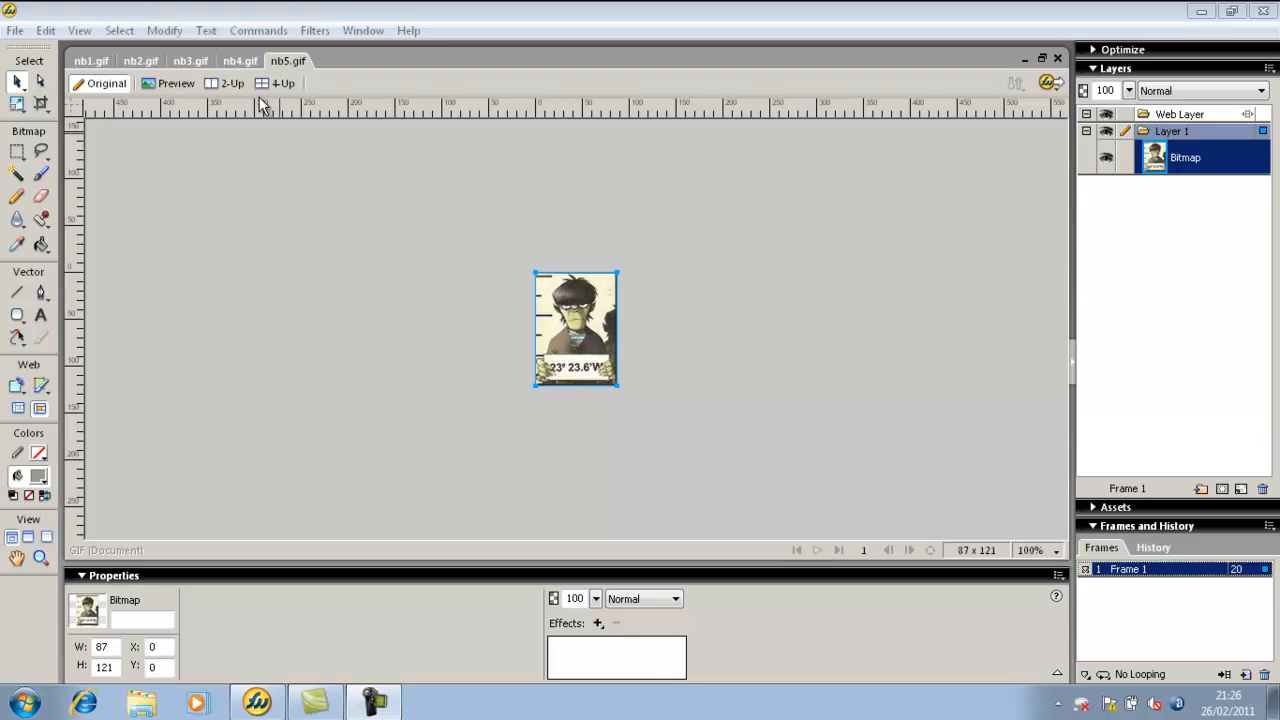
Step: Look through the open images nb1.gif to nb5.gif and check their pixel dimensions
left_click(240, 61)
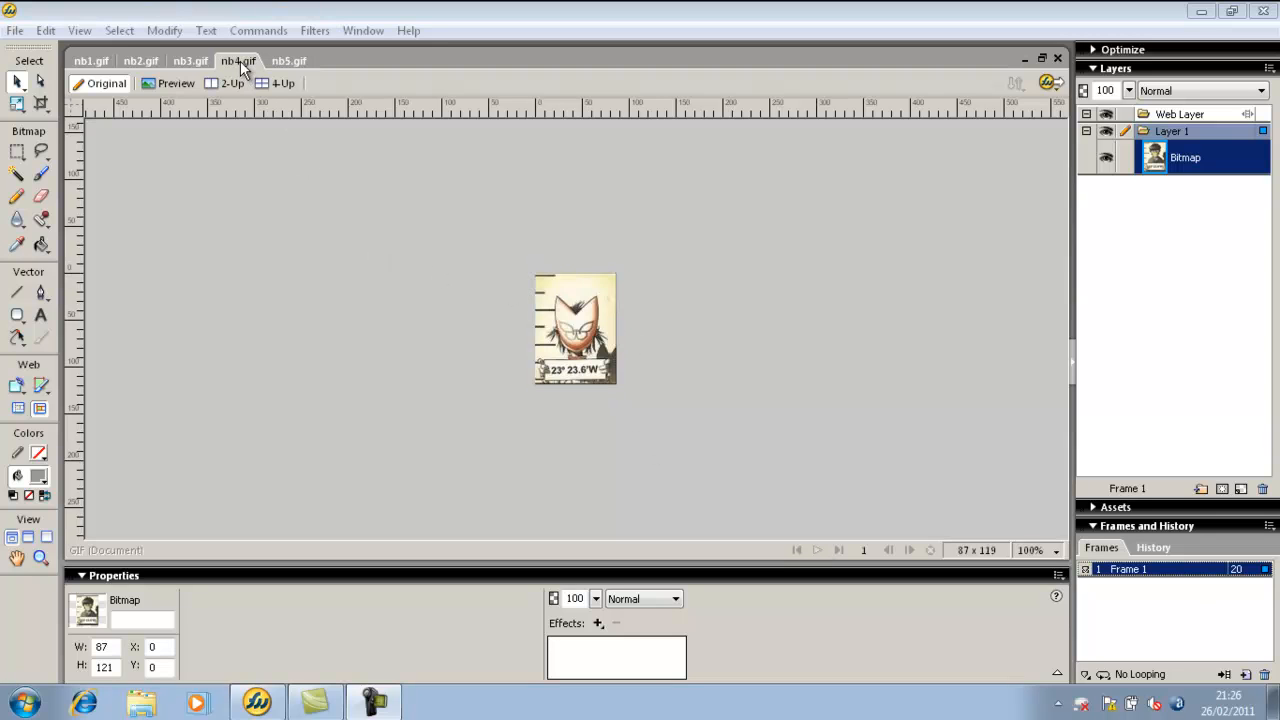
left_click(188, 63)
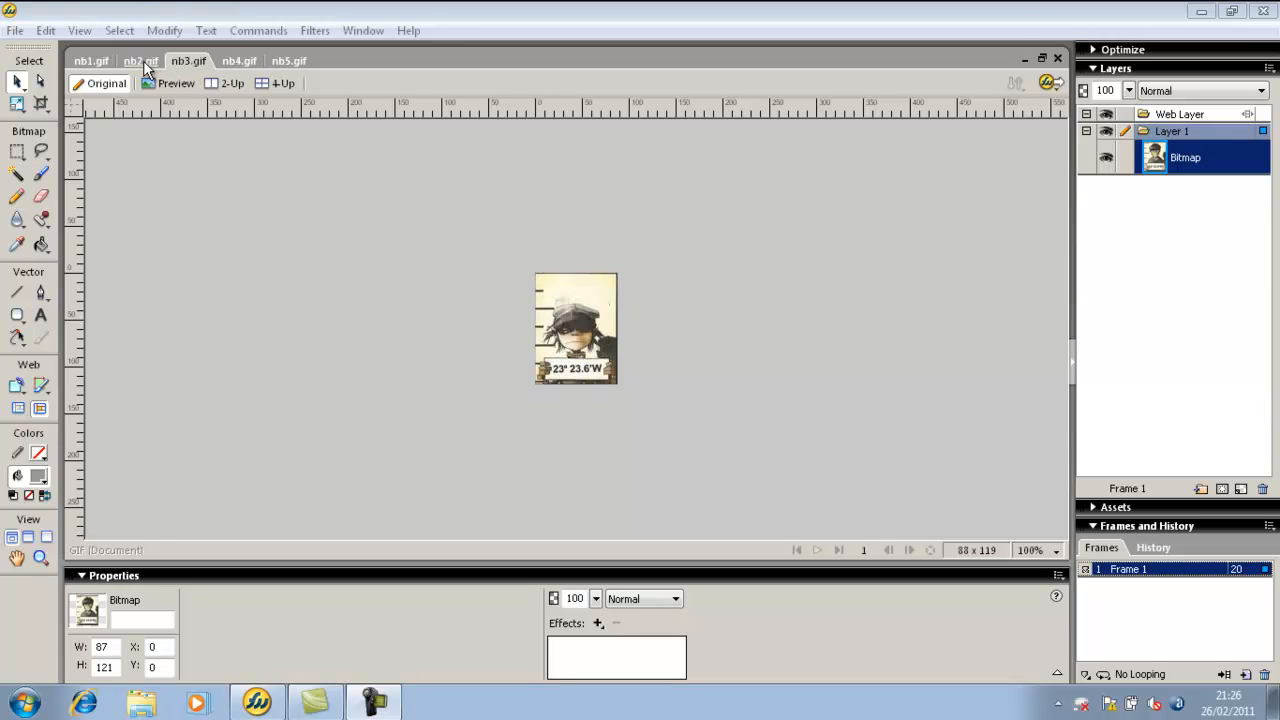
left_click(143, 60)
left_click(90, 62)
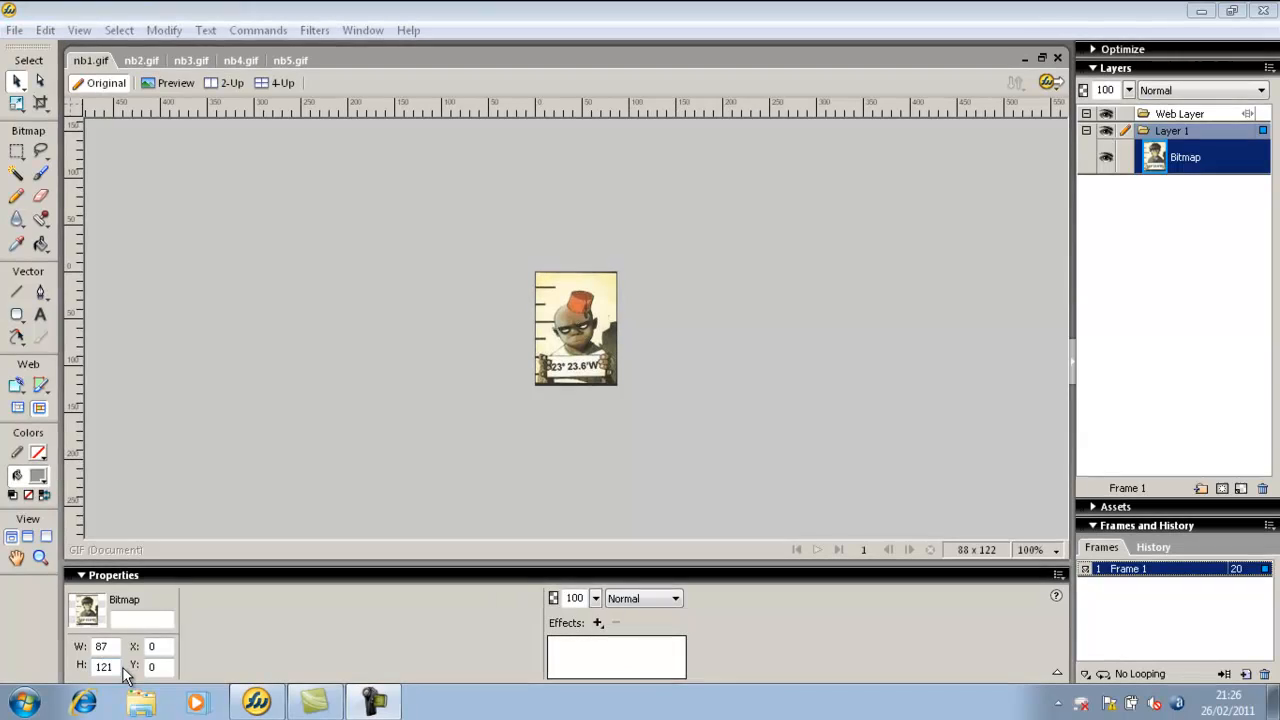
left_click_drag(119, 667, 97, 667)
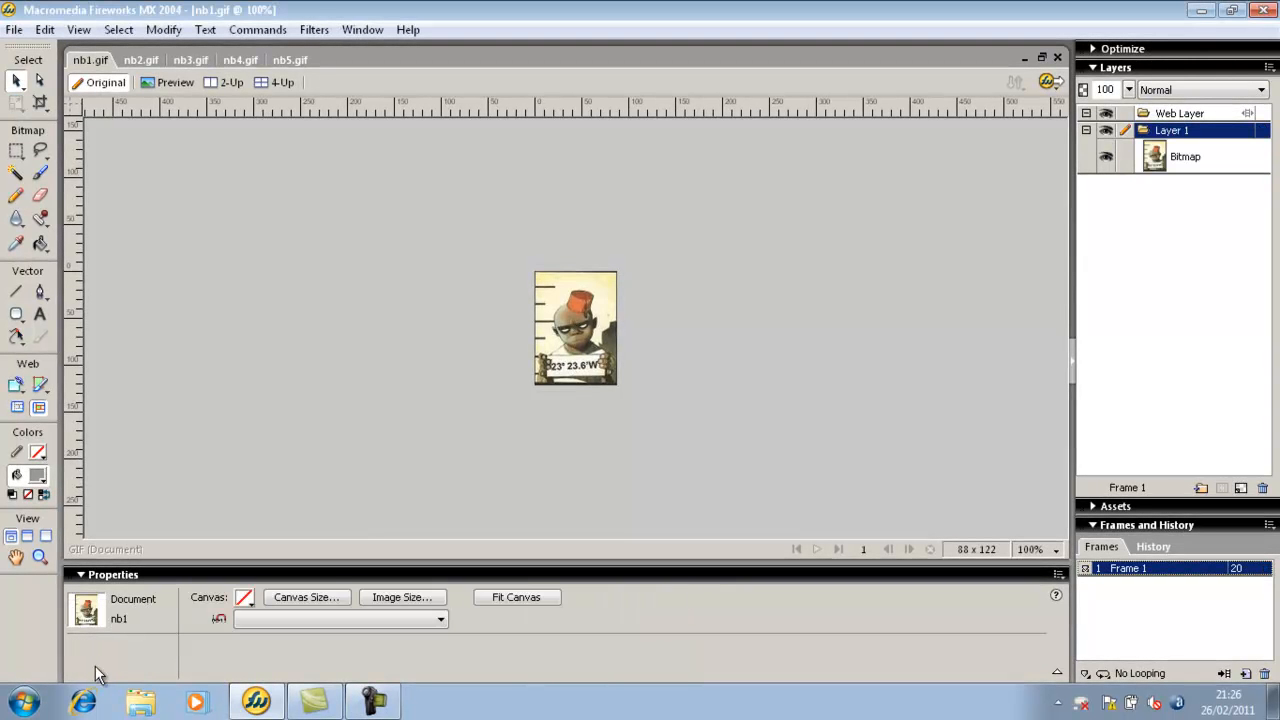
left_click(137, 59)
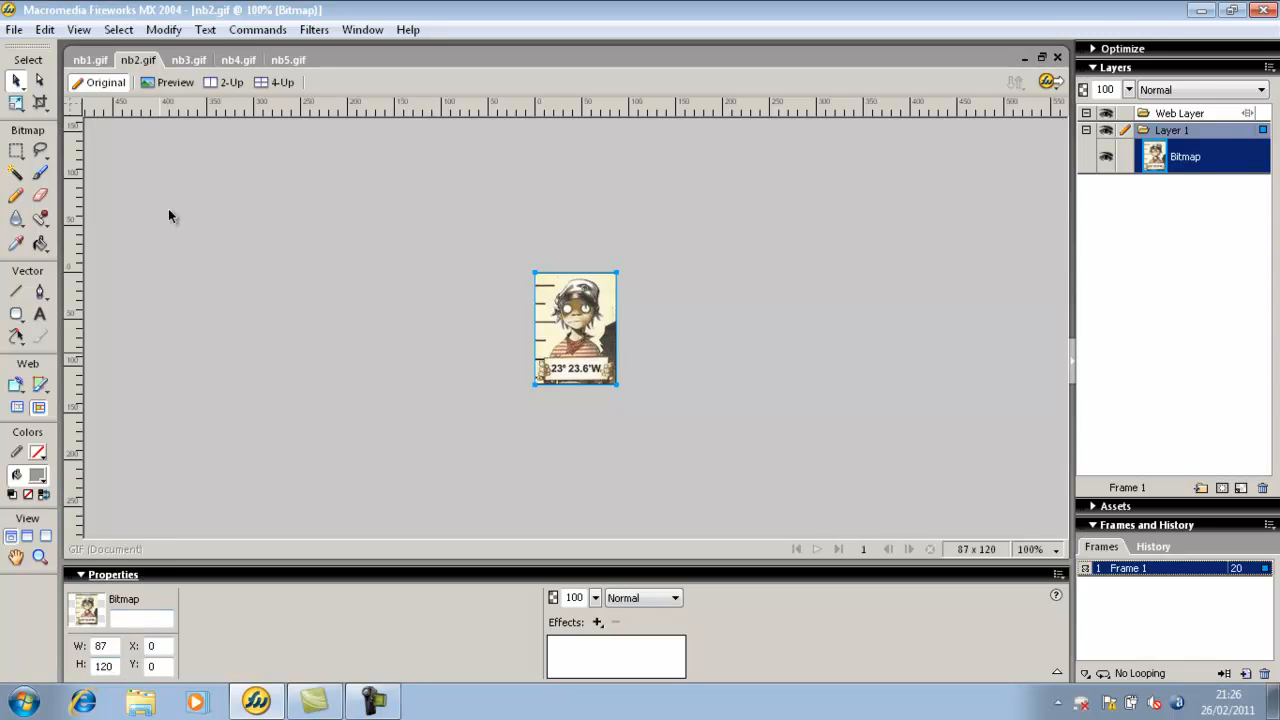
left_click(190, 59)
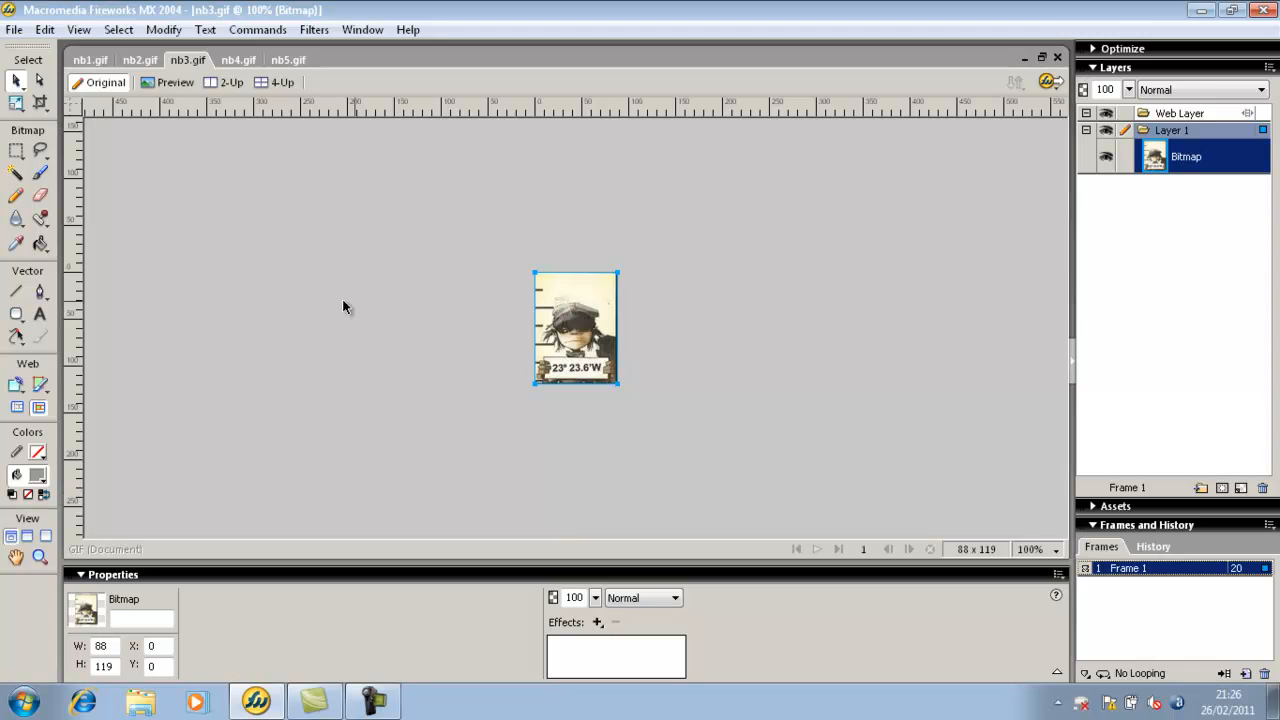
Step: Create a new 500 by 130 pixel document at 96 pixels/inch with a custom dark grey canvas colour
left_click(14, 32)
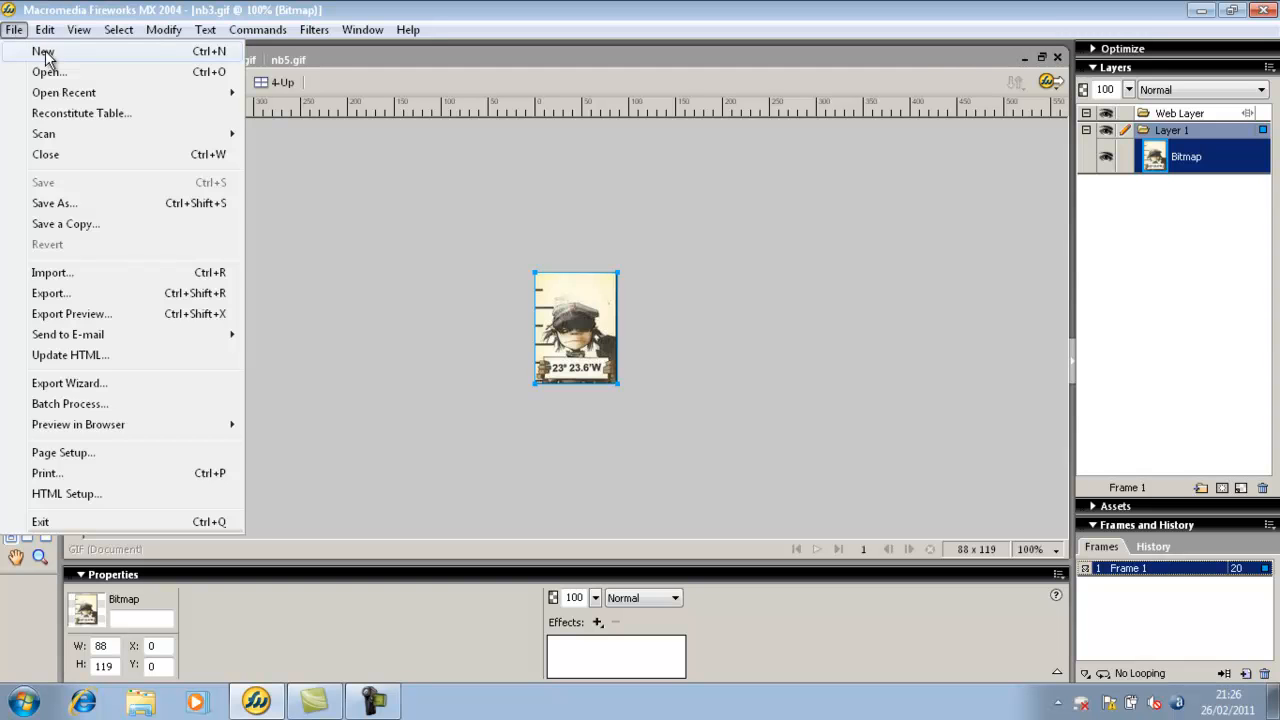
left_click(44, 55)
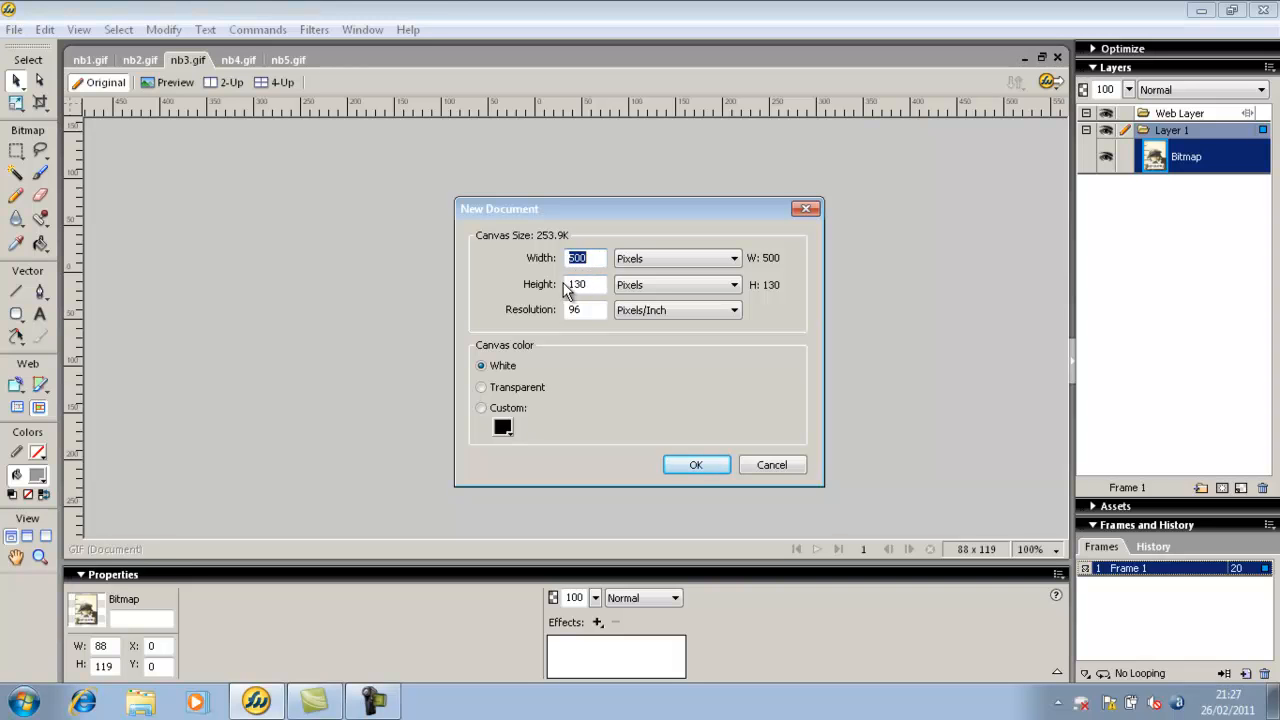
left_click(503, 428)
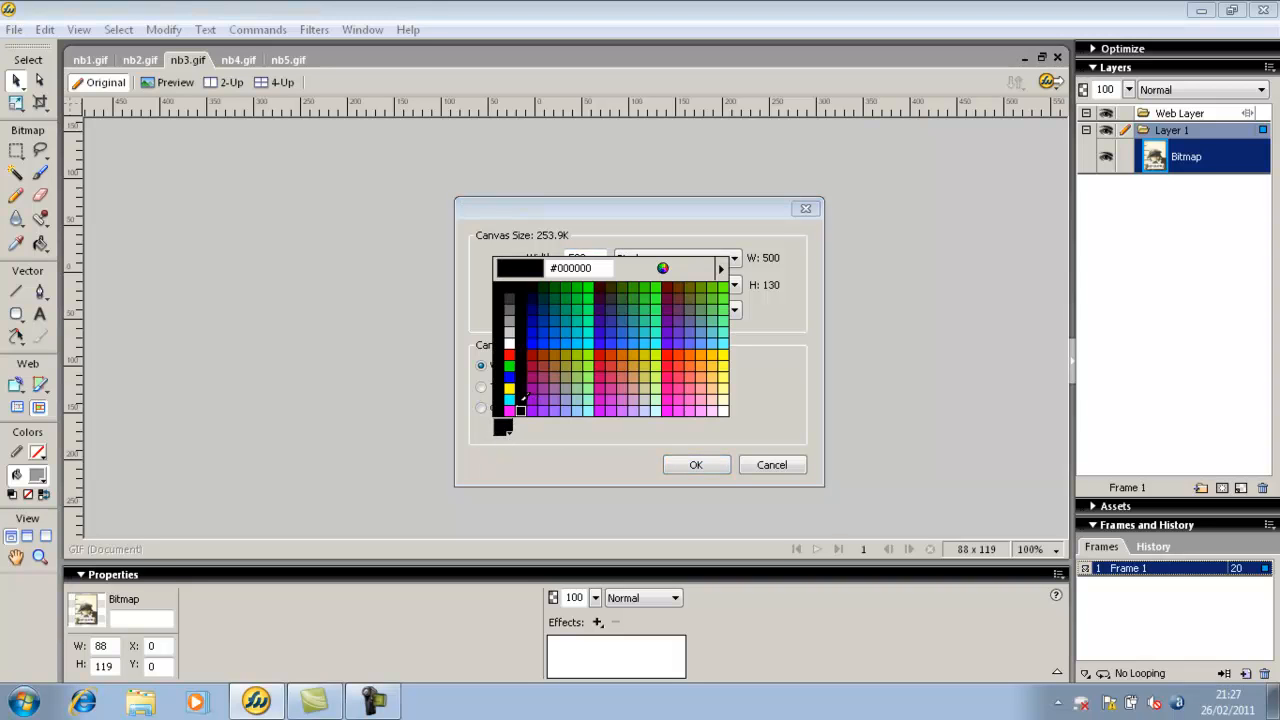
left_click(509, 299)
left_click(703, 463)
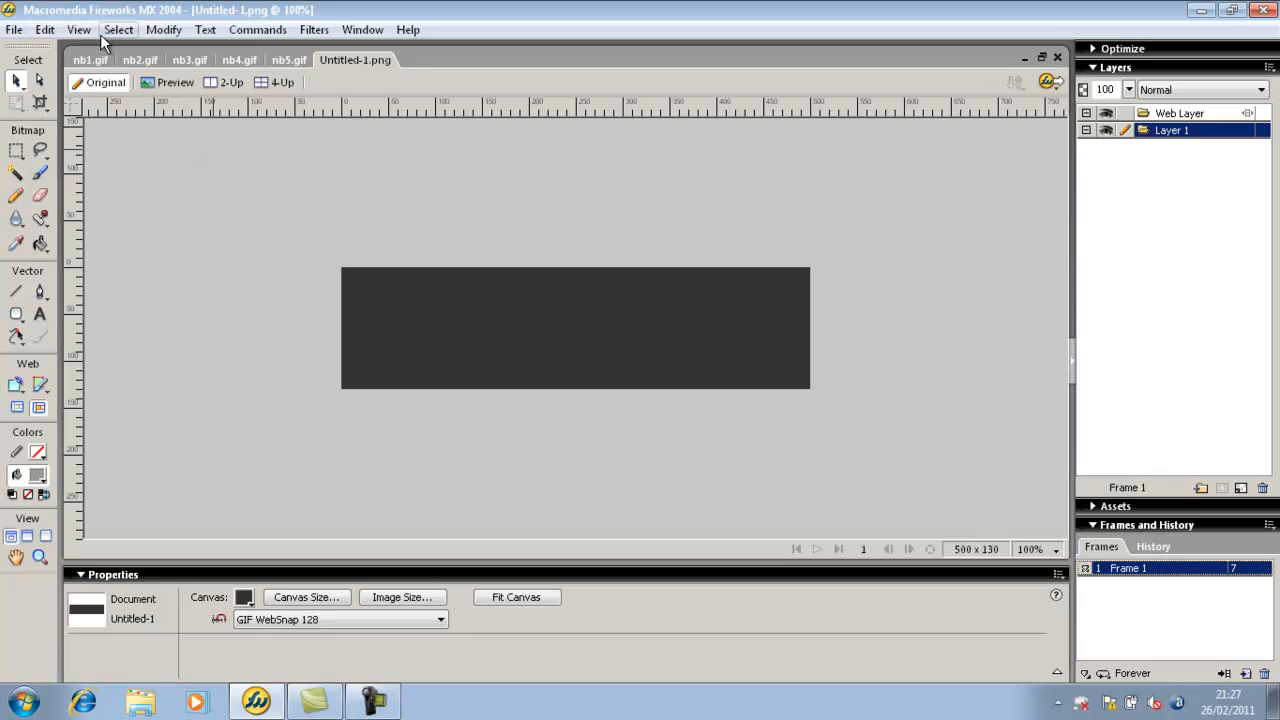
Step: Insert a new button symbol into the blank dark grey document
left_click(42, 30)
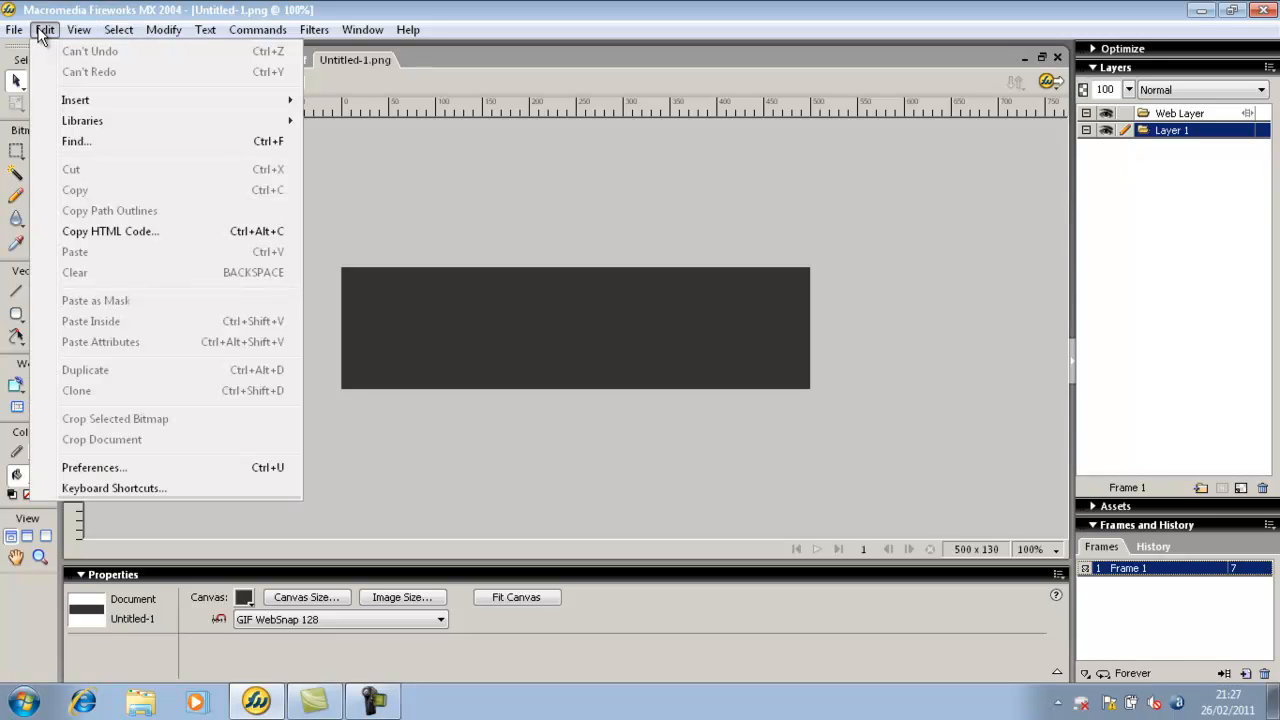
mouse_move(95, 102)
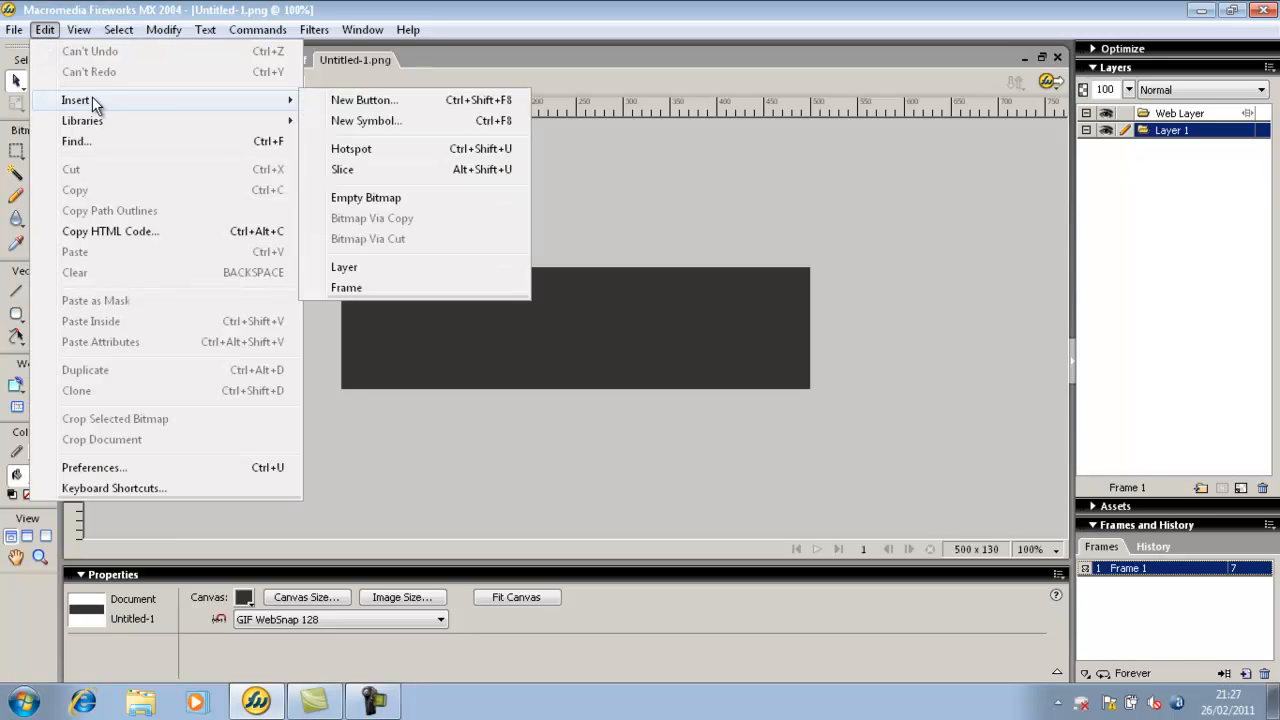
left_click(377, 100)
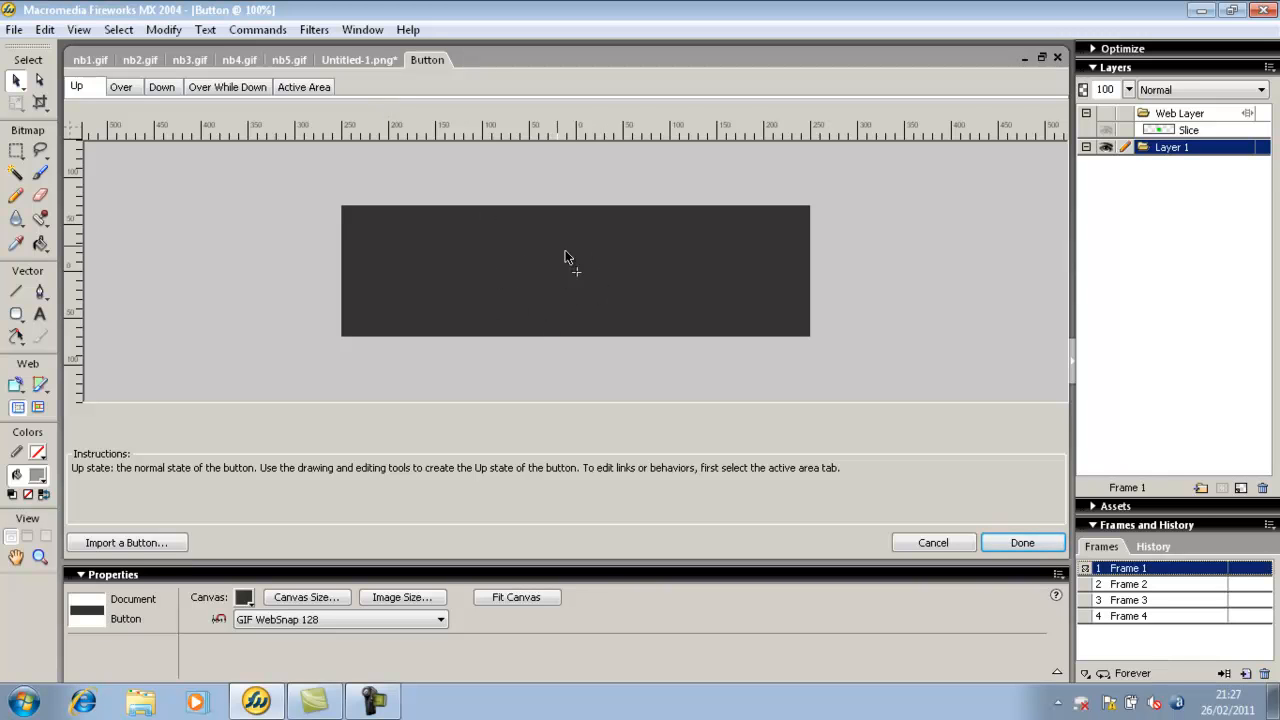
Step: Copy the character bitmap from nb1.gif
left_click(86, 58)
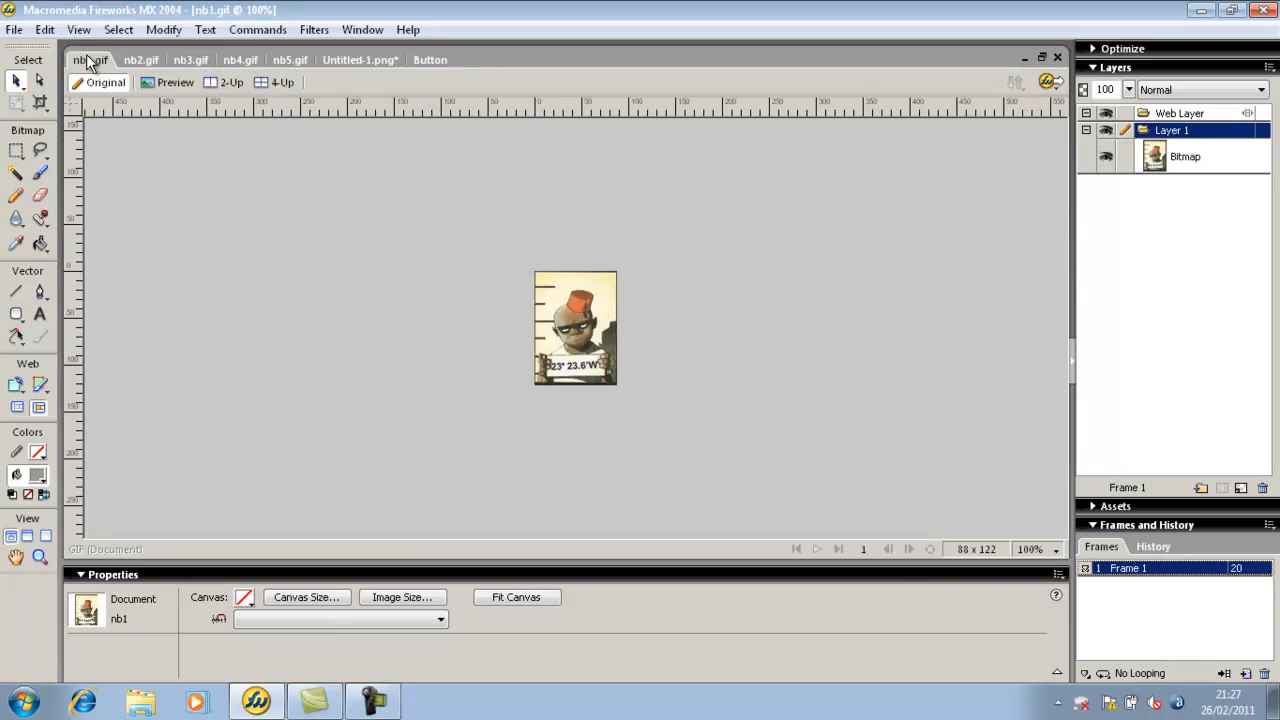
left_click(568, 337)
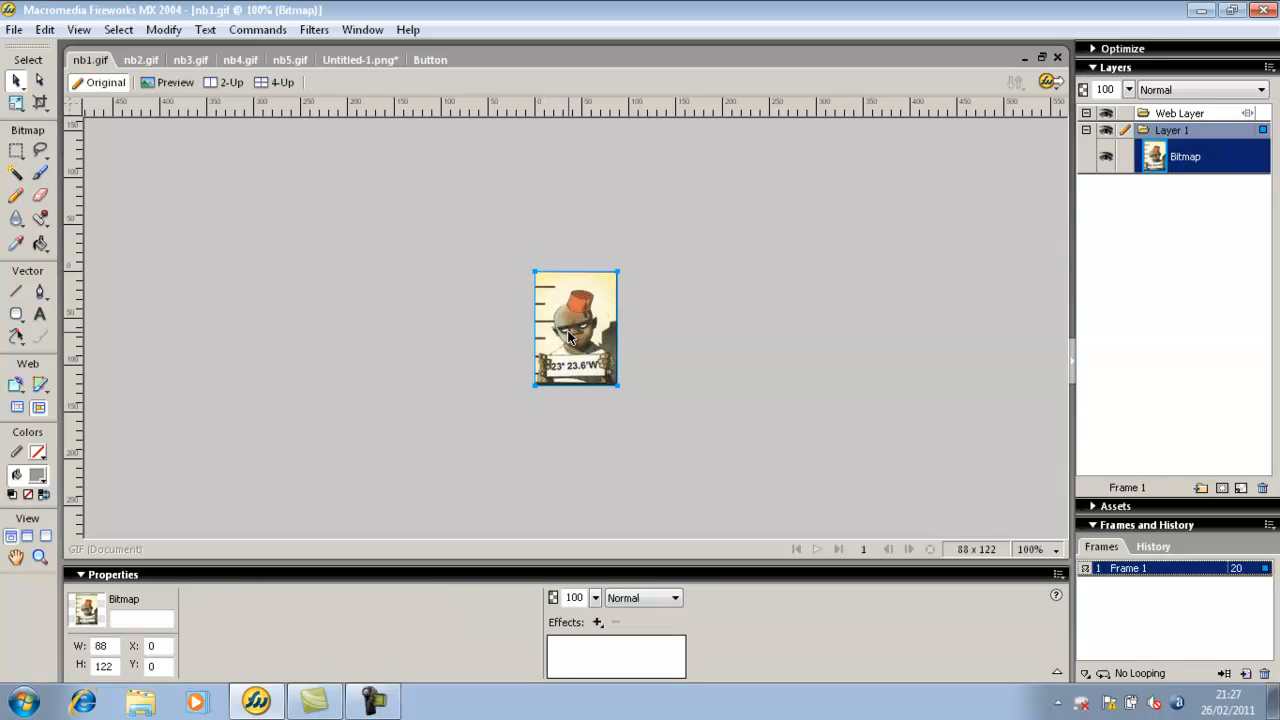
key("ctrl+c")
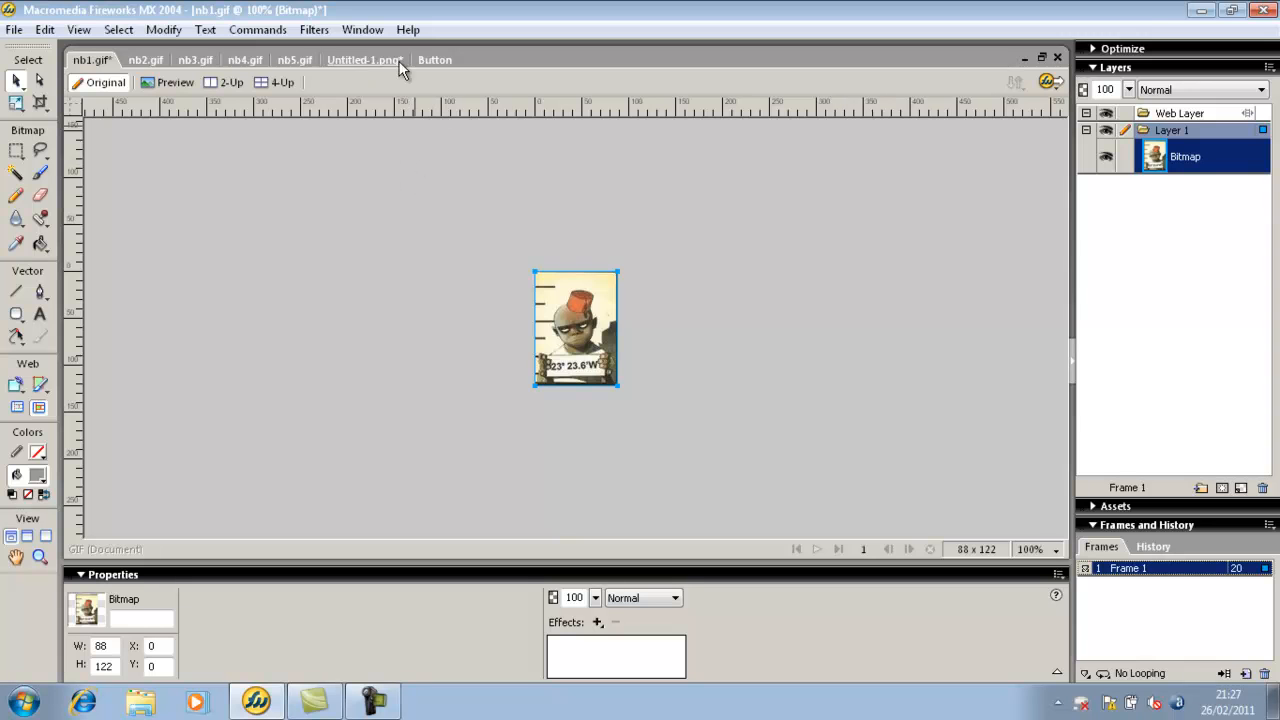
left_click(44, 28)
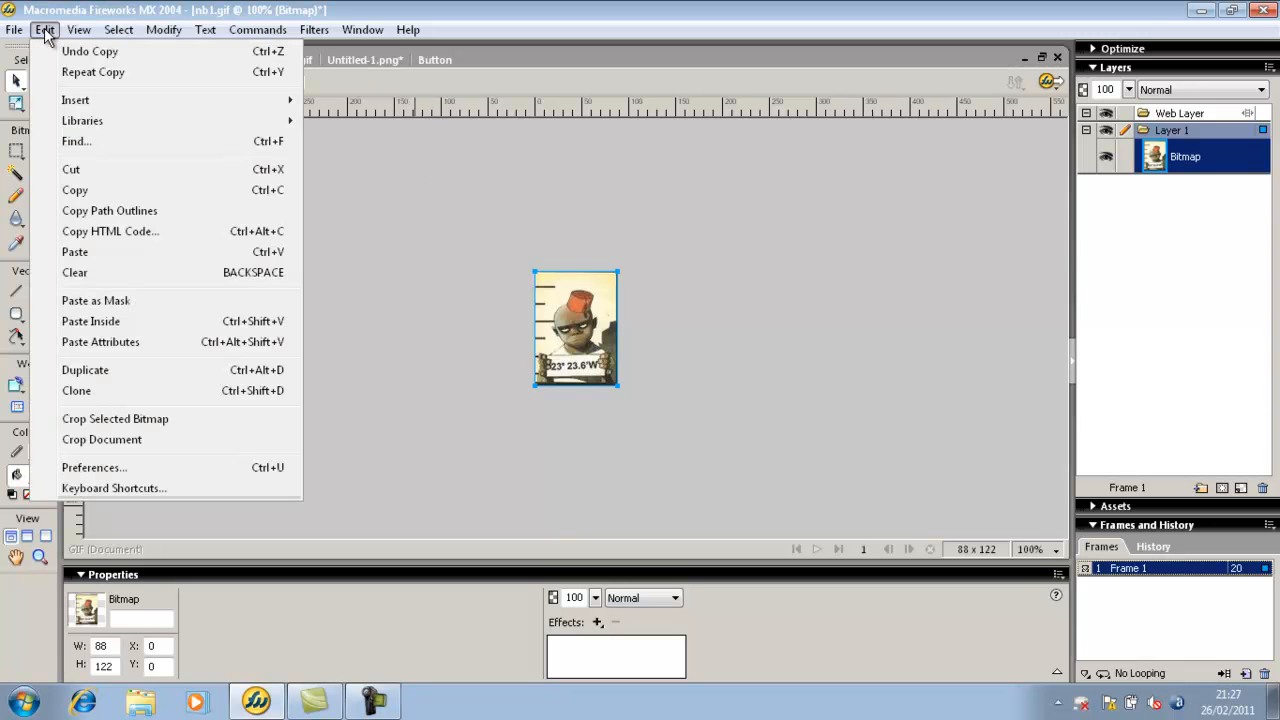
left_click(102, 190)
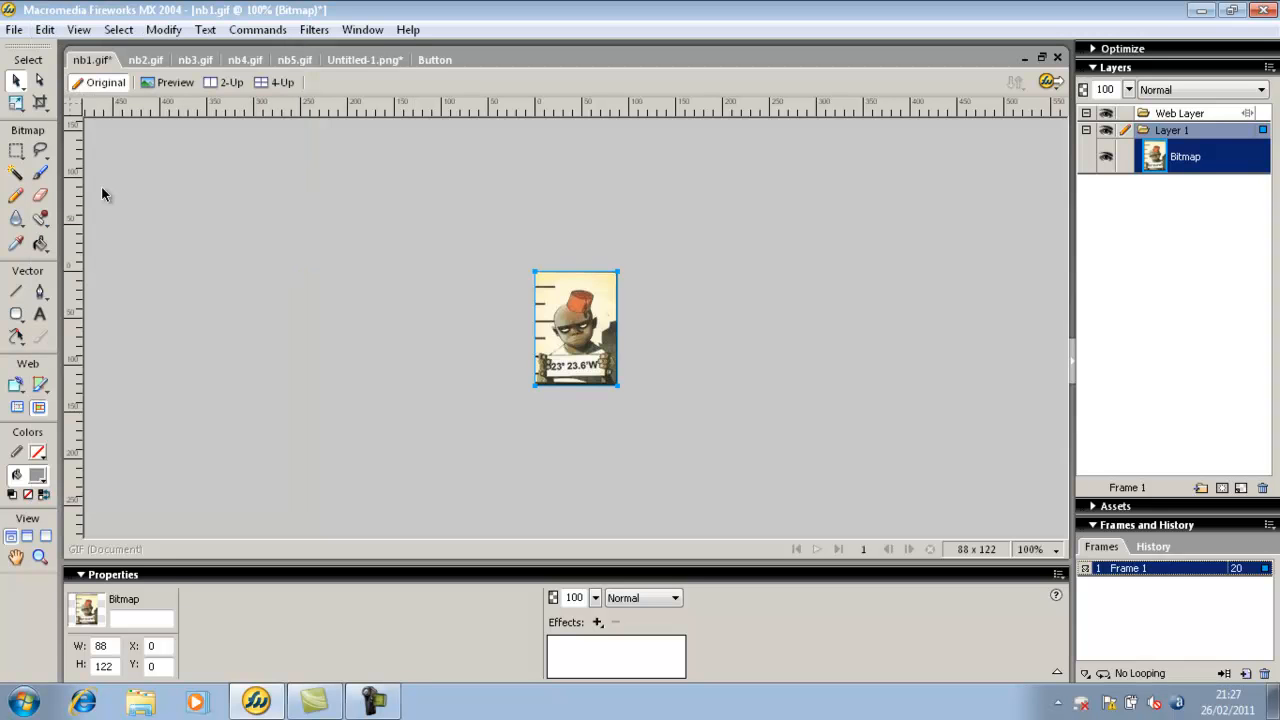
Step: Paste the copied image into the button's Up state without resampling and centre it on the canvas at about X -43, Y -60
left_click(434, 60)
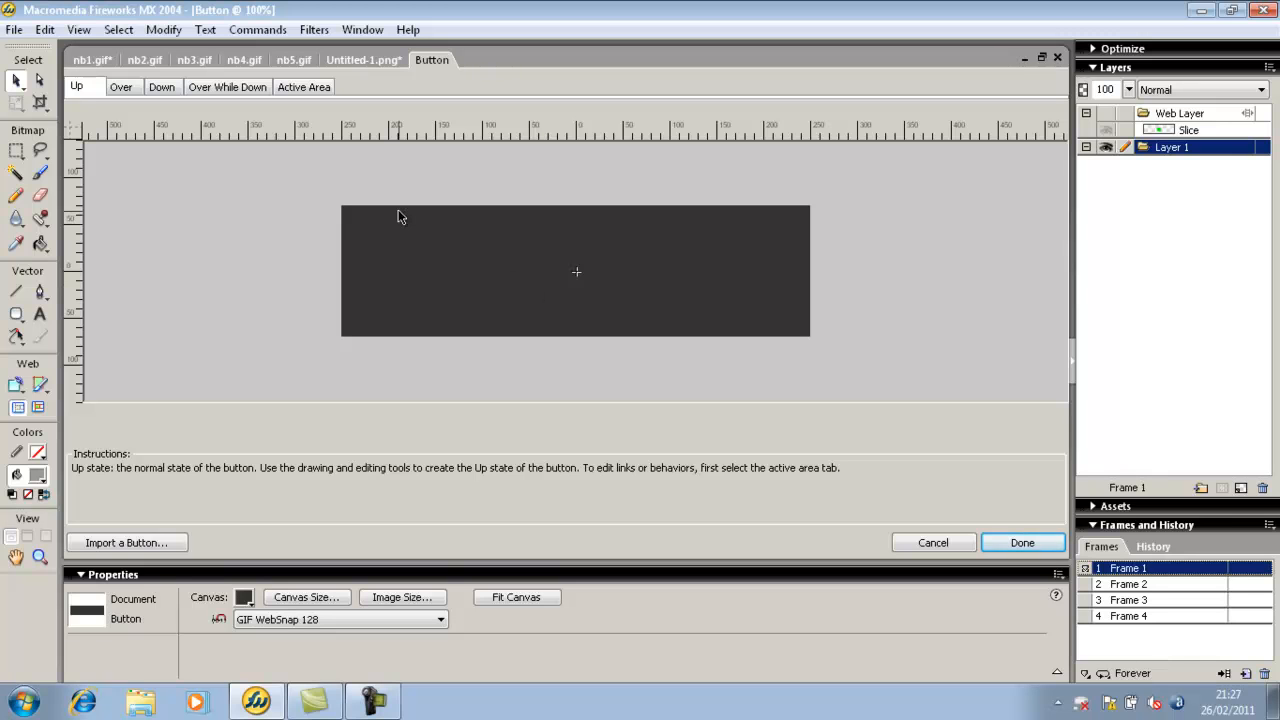
left_click(45, 30)
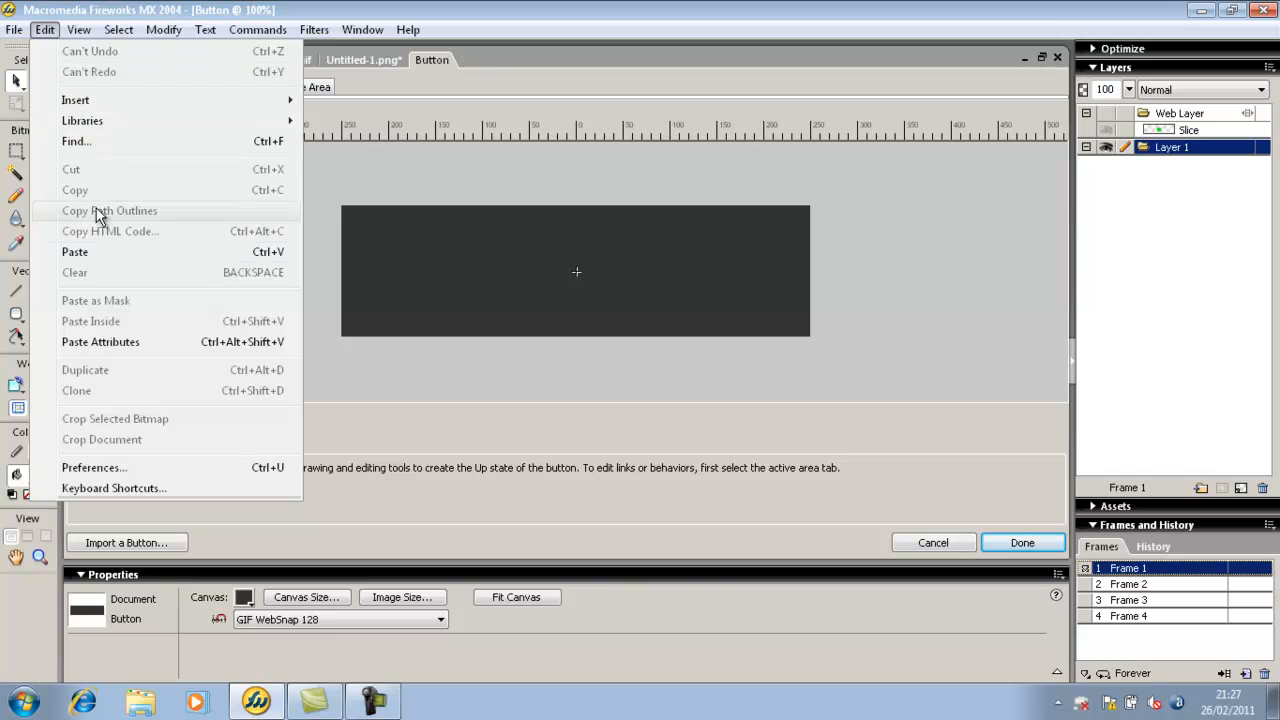
left_click(119, 245)
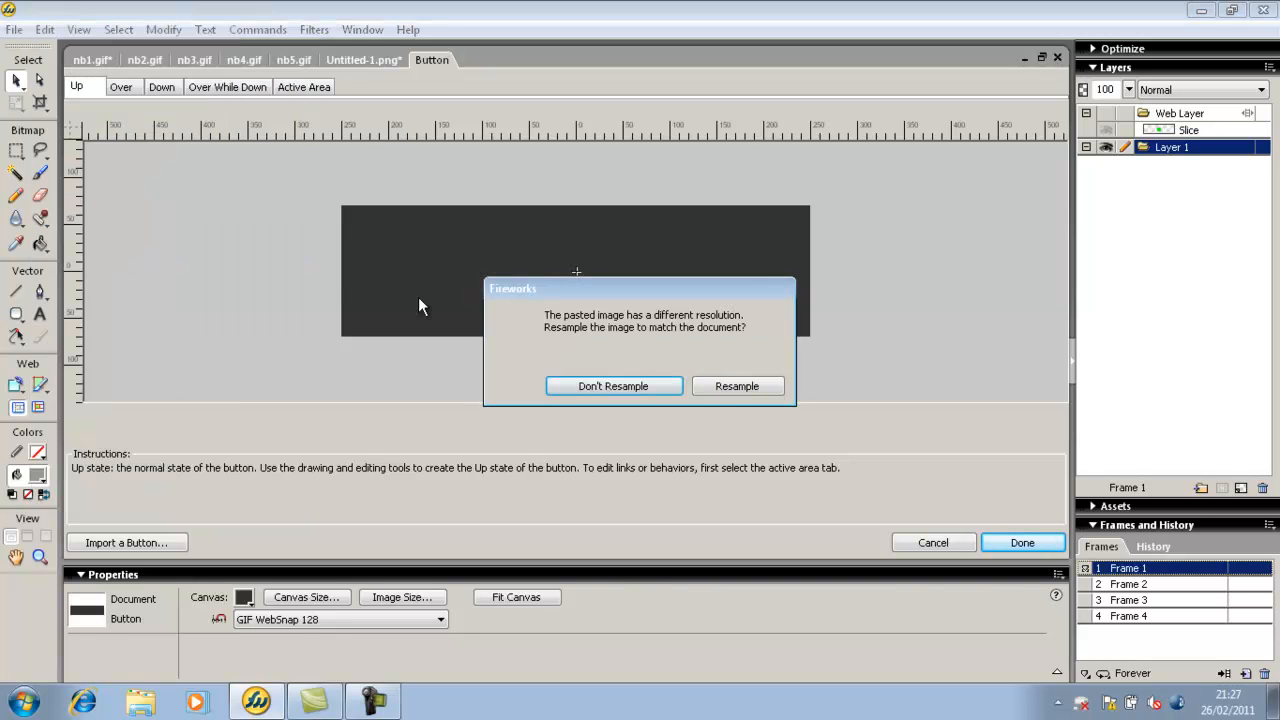
left_click(657, 383)
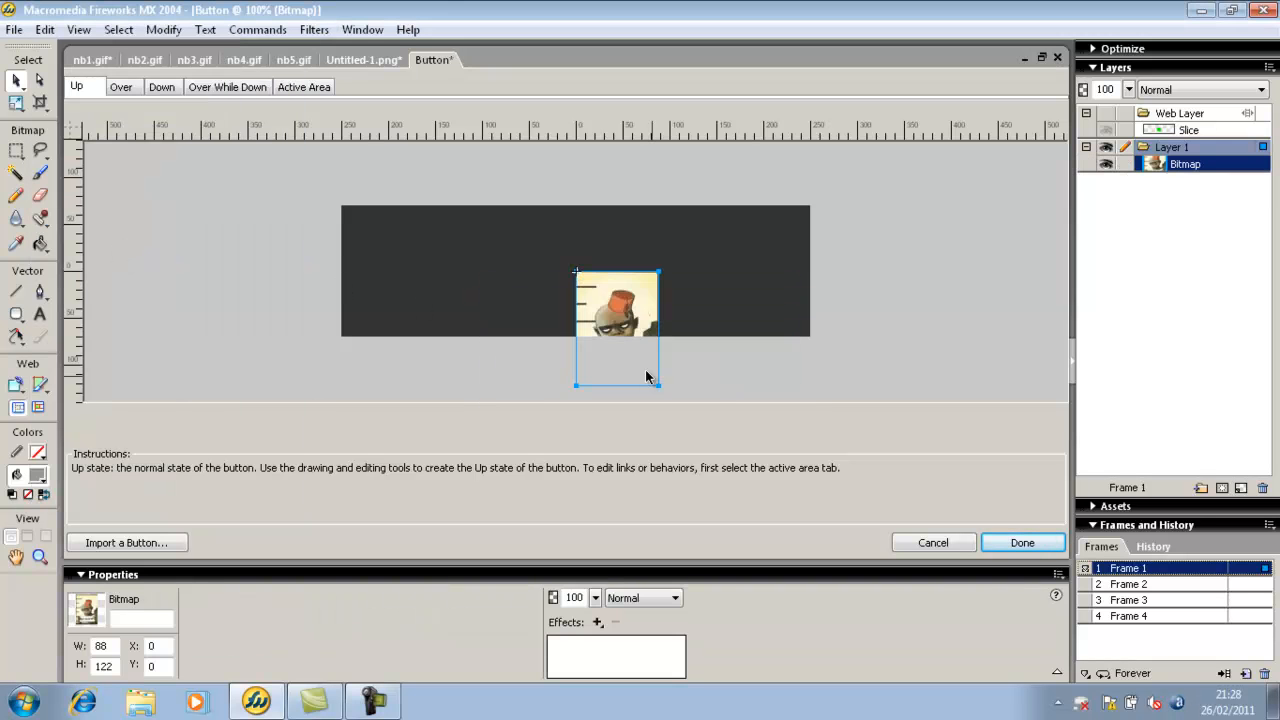
left_click_drag(628, 307, 586, 250)
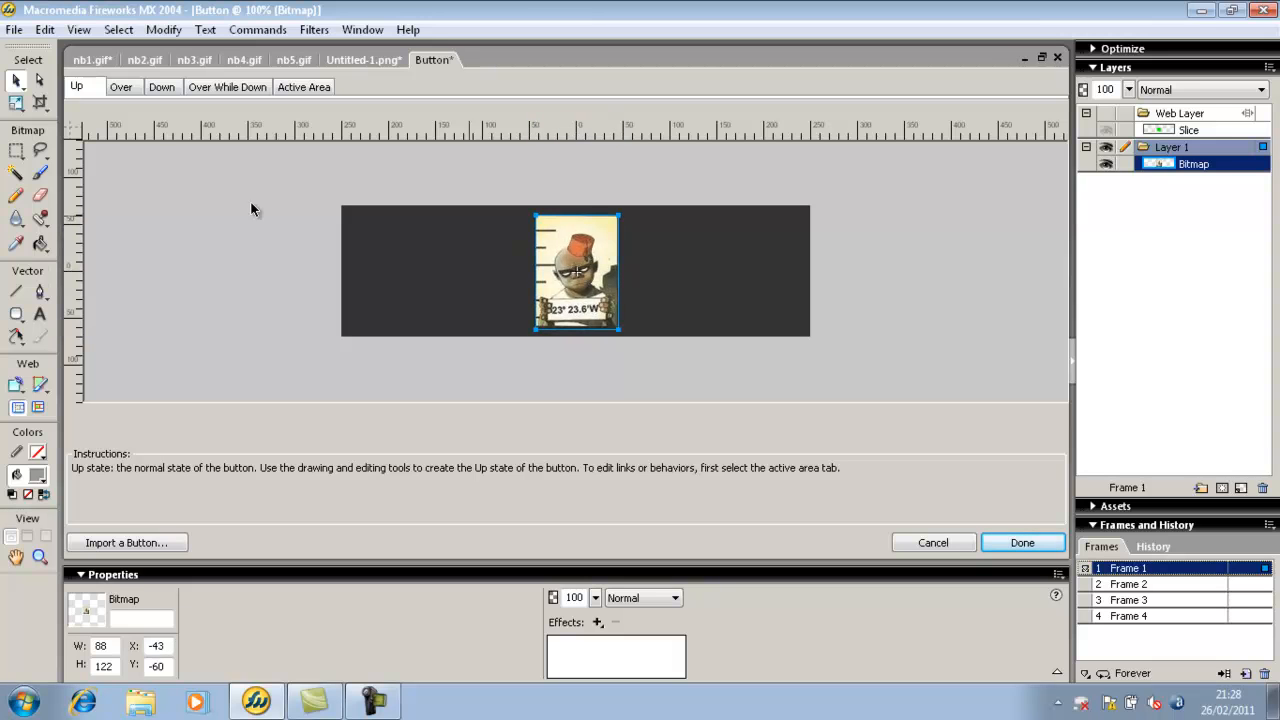
Step: Activate the Text tool and set its font size to 23
left_click(40, 314)
left_click(556, 237)
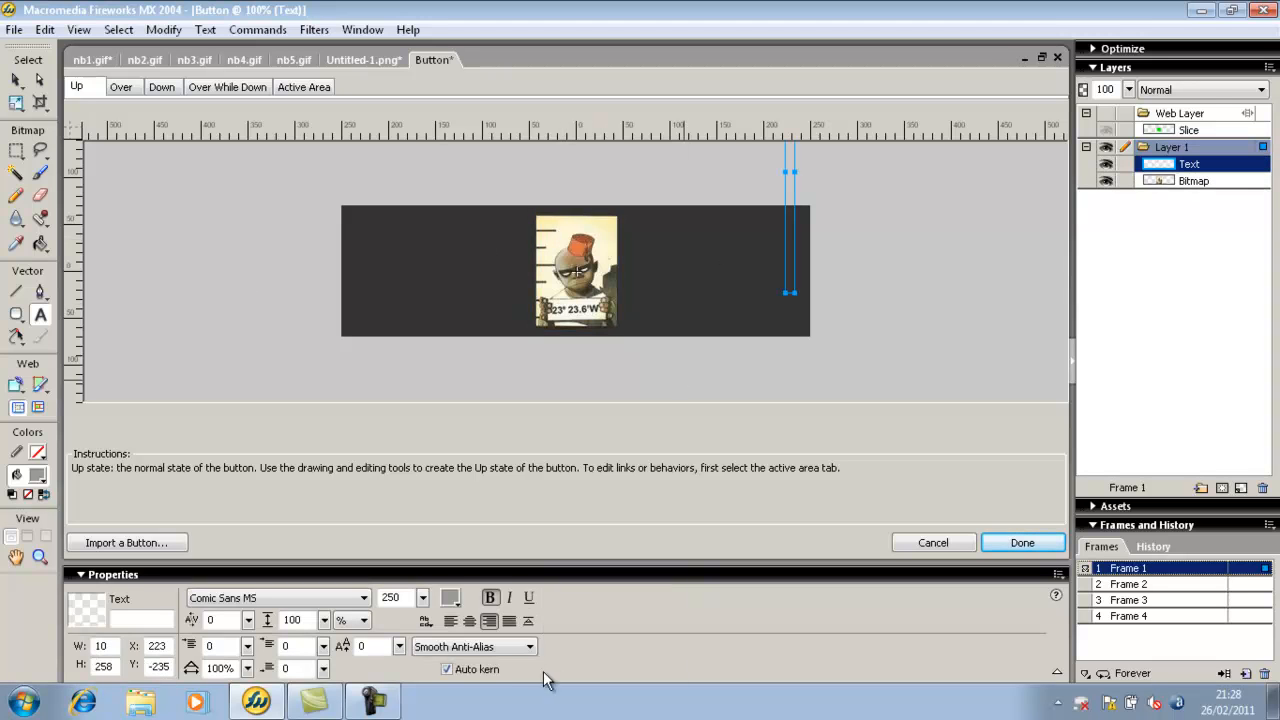
left_click_drag(422, 594, 422, 669)
left_click(437, 263)
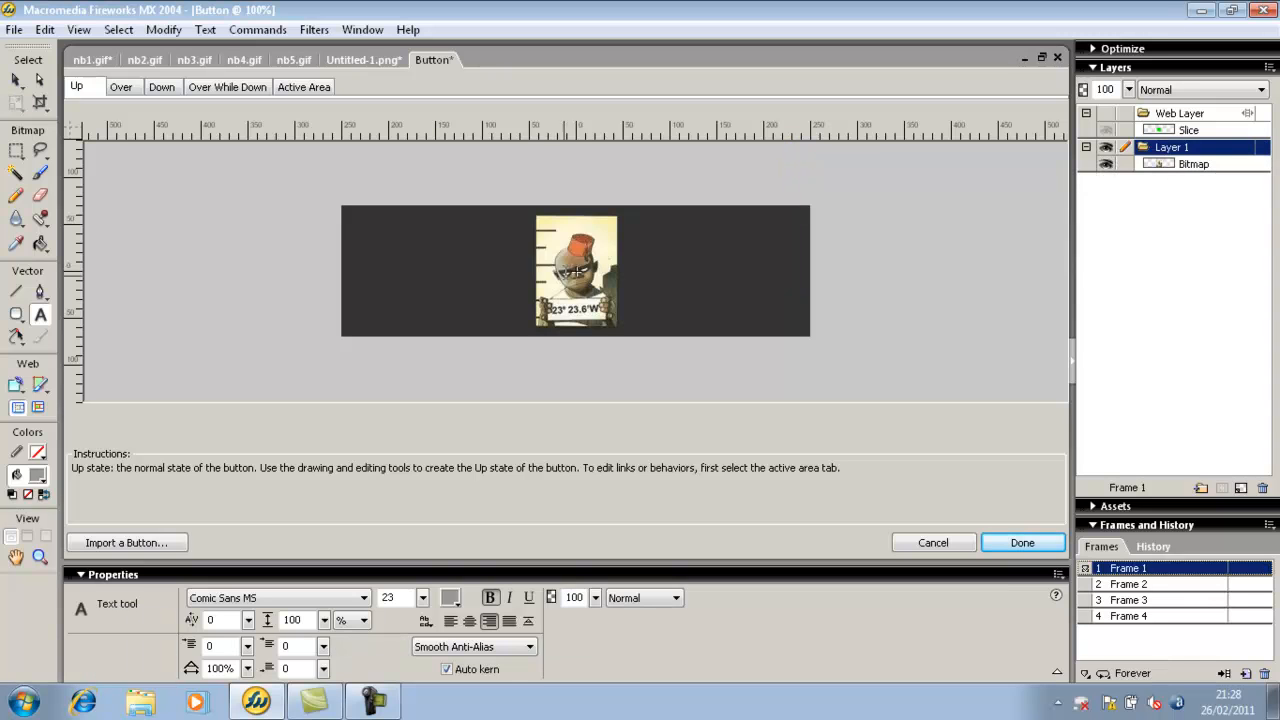
Step: Add the text "home" in bold Comic Sans MS and position it over the upper part of the character image
left_click(557, 243)
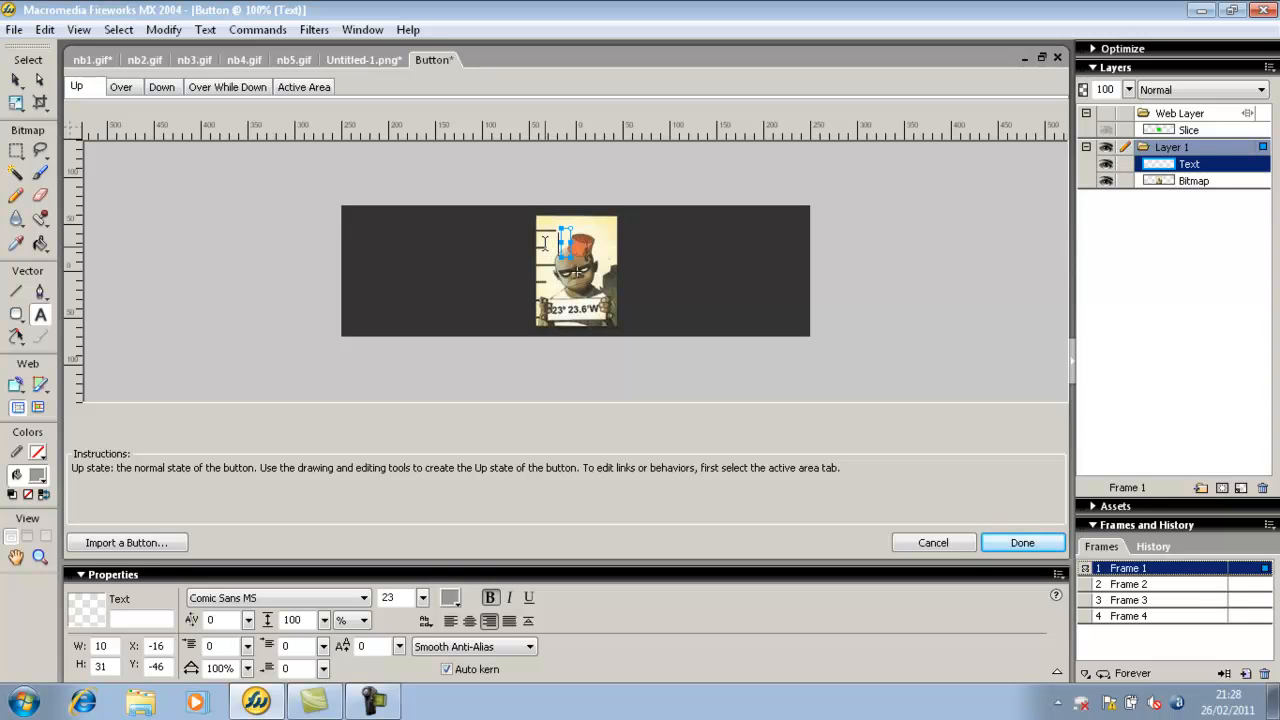
type("home")
left_click(17, 82)
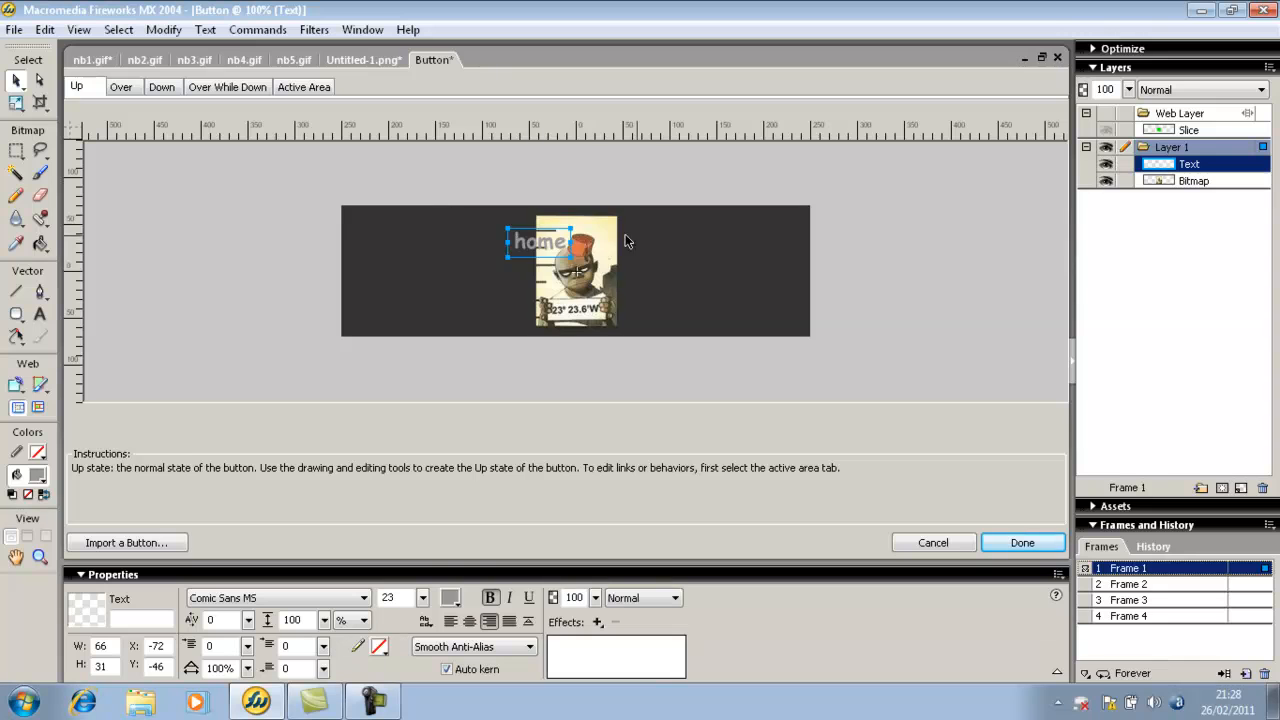
left_click_drag(554, 243, 592, 234)
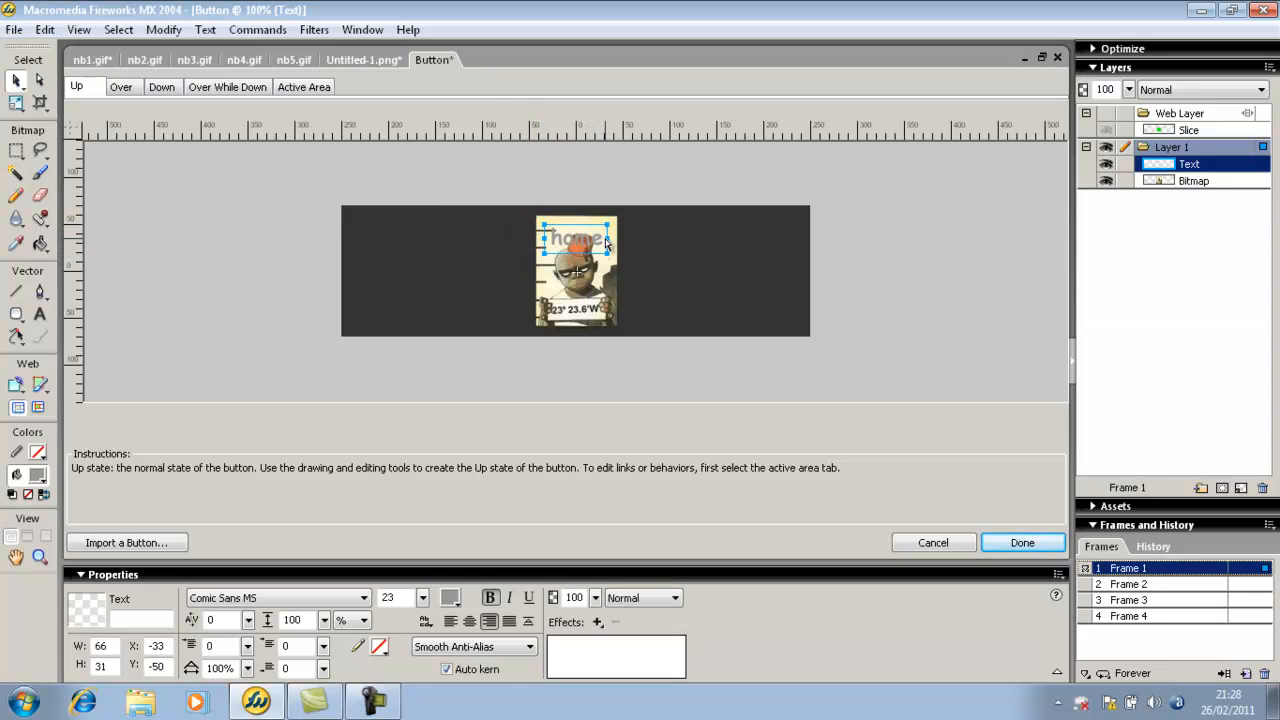
Step: Recolour the "home" text to red (#FF0000)
key("t")
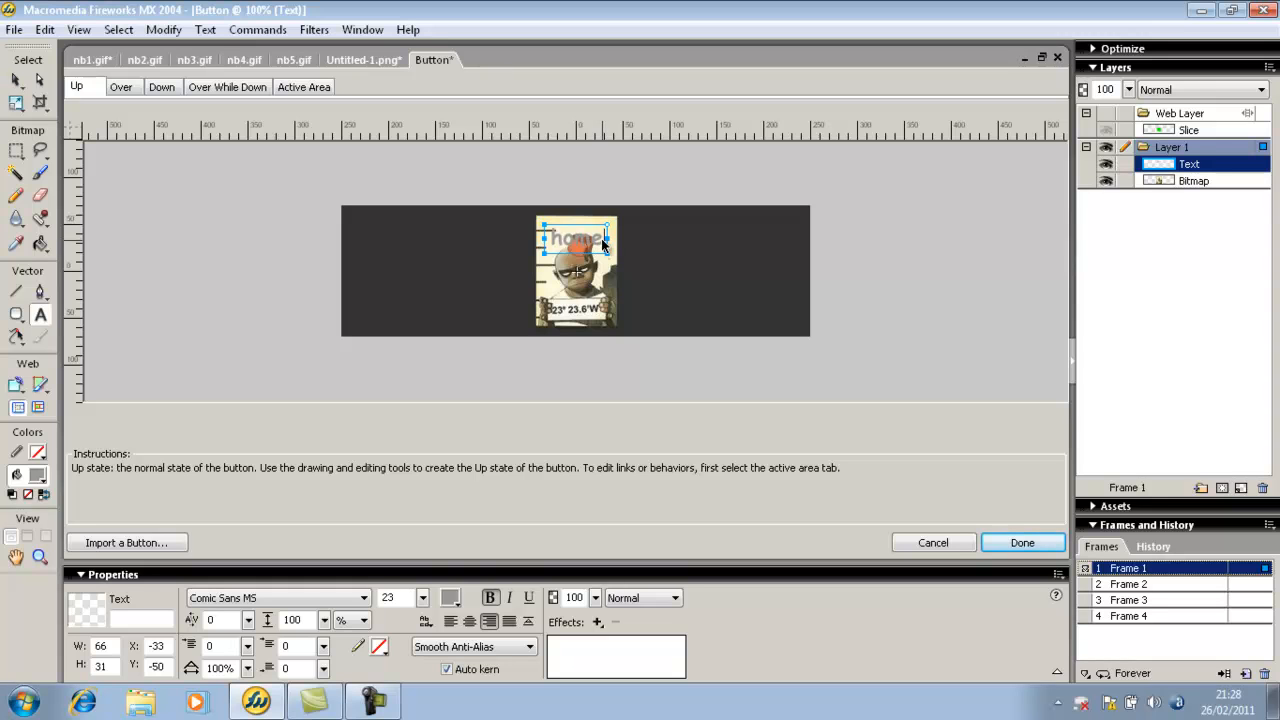
left_click_drag(601, 238, 546, 241)
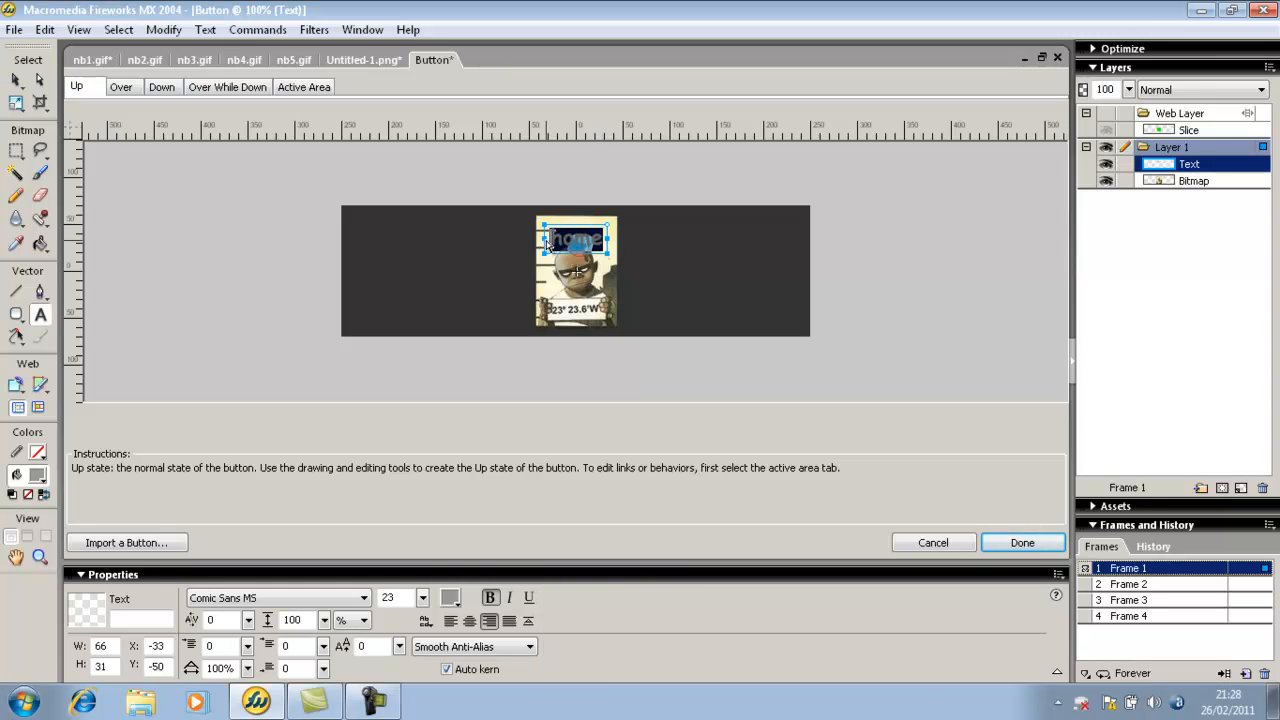
left_click(450, 597)
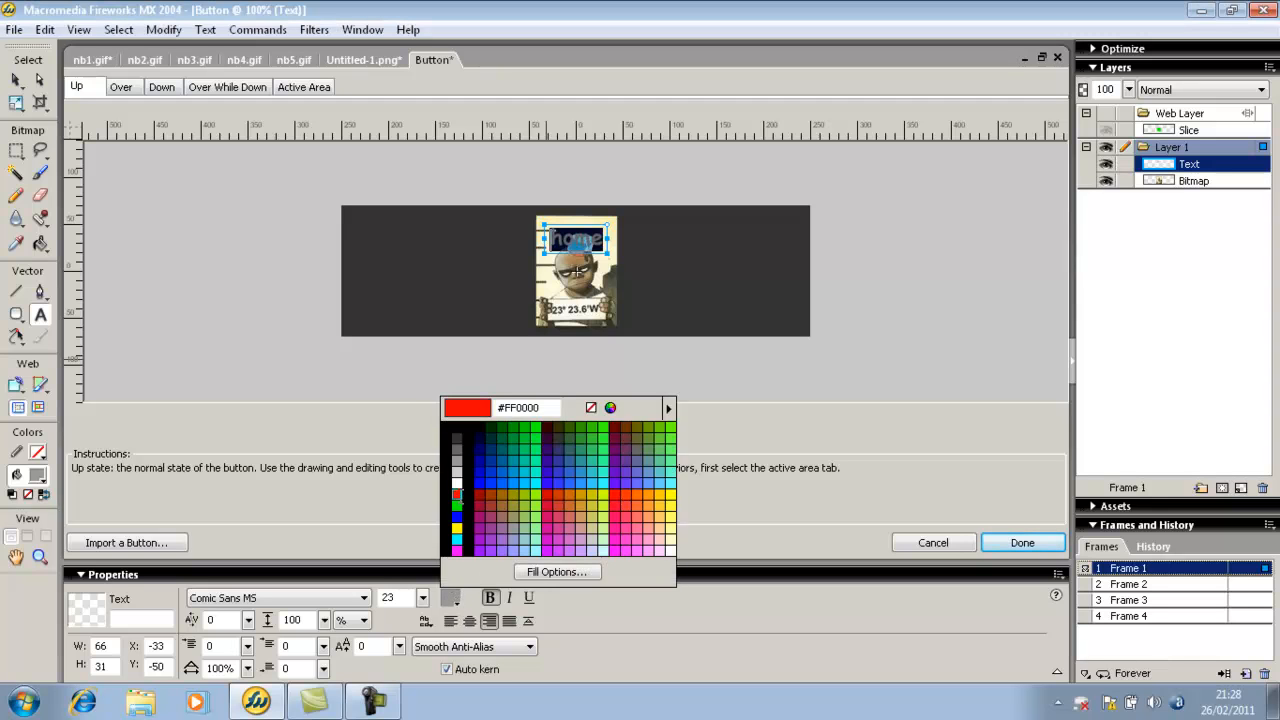
left_click(459, 492)
left_click(667, 399)
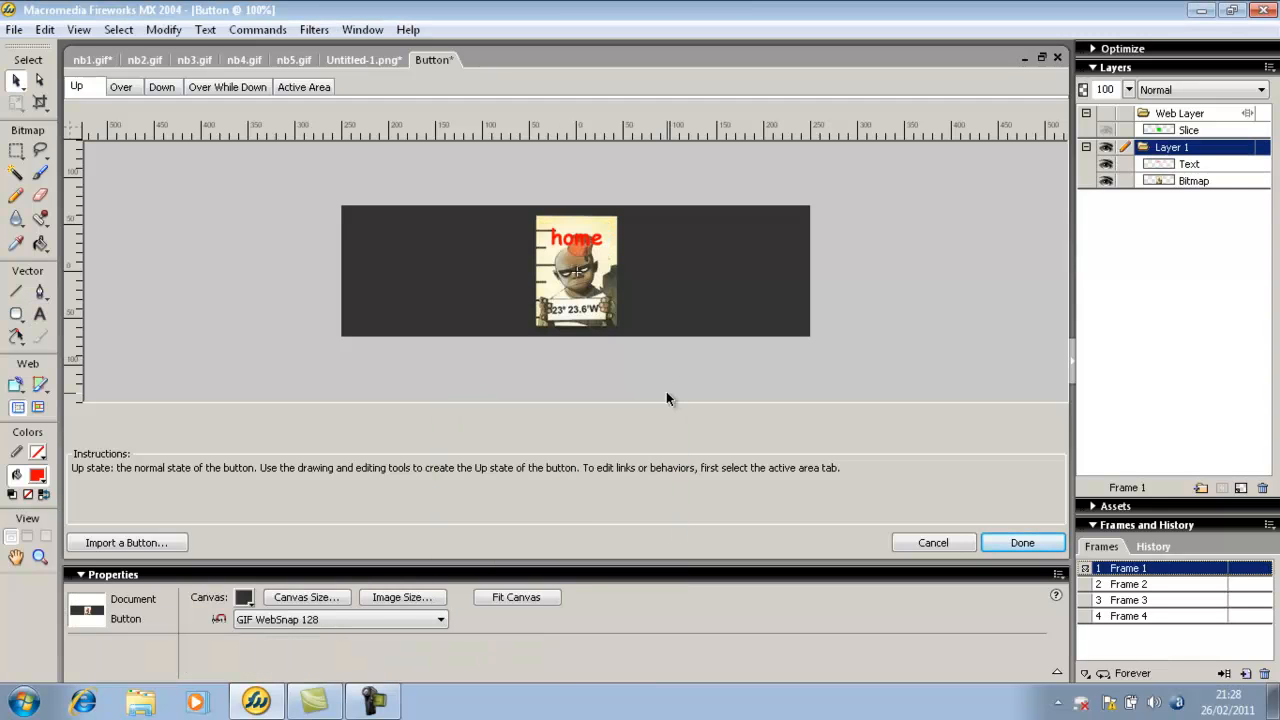
Step: Move the "home" text up to the top edge of the character image and select the image bitmap
left_click_drag(583, 239, 583, 232)
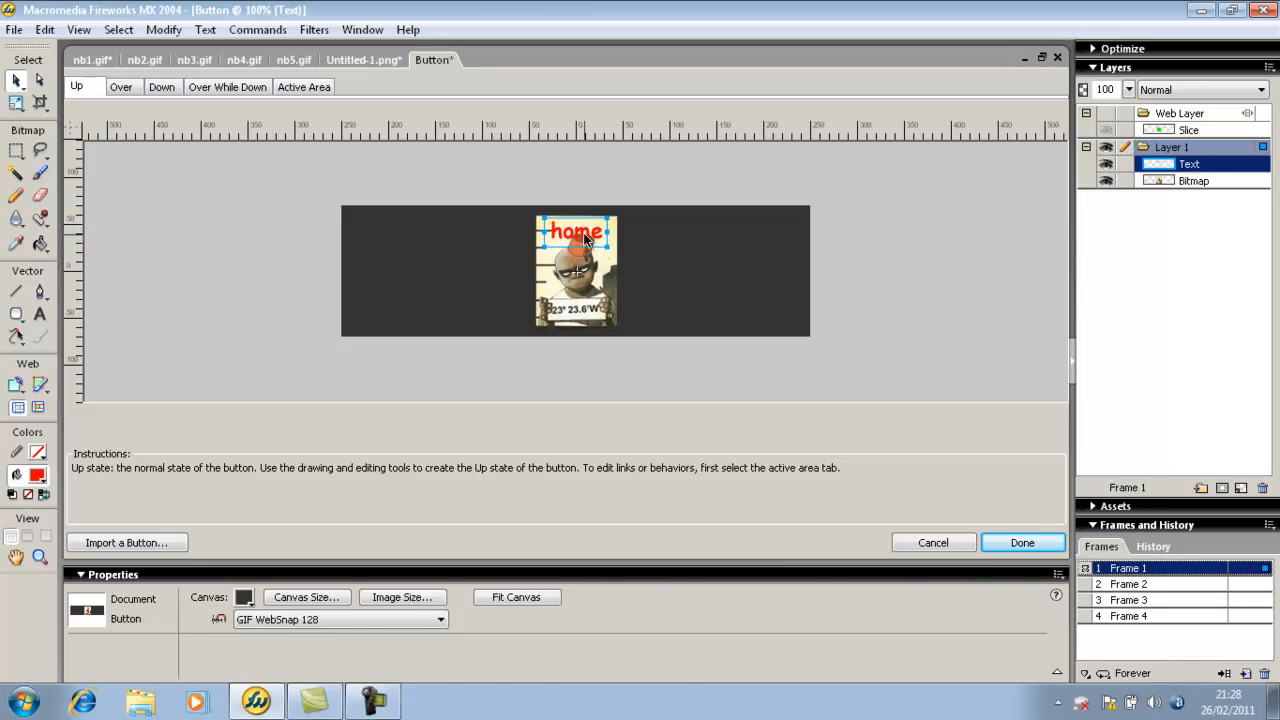
left_click(621, 302)
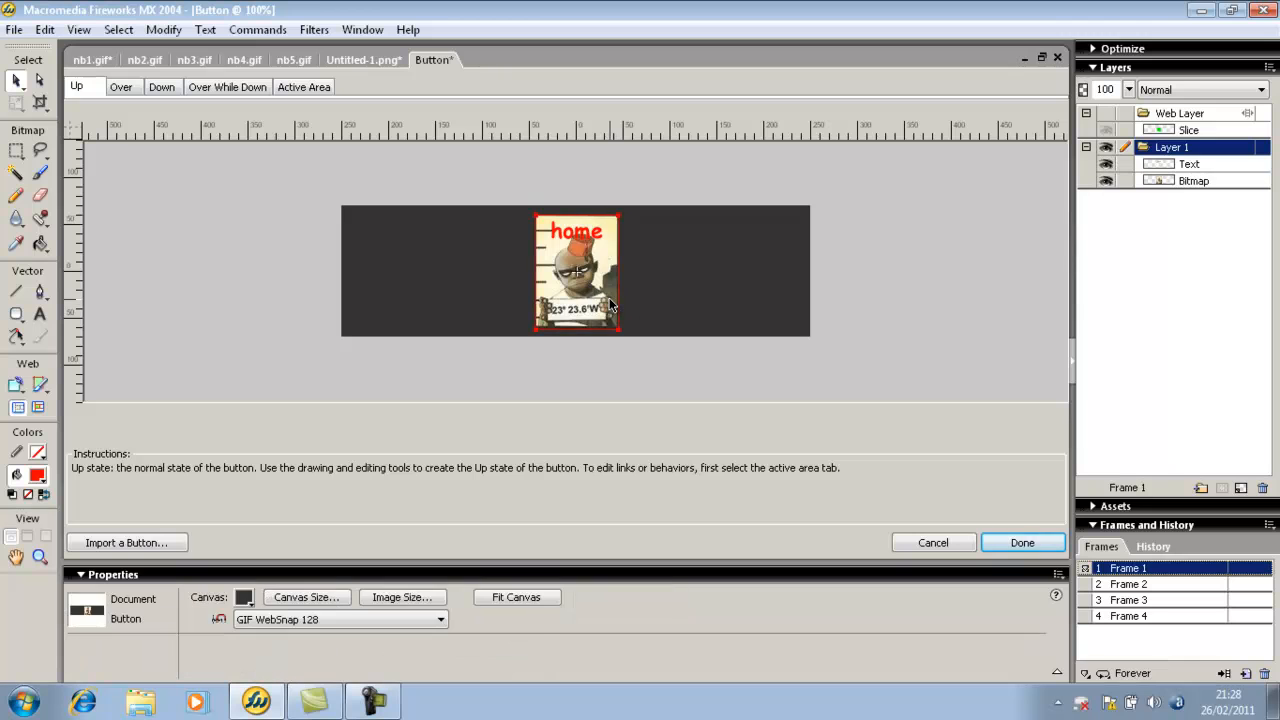
left_click(611, 305)
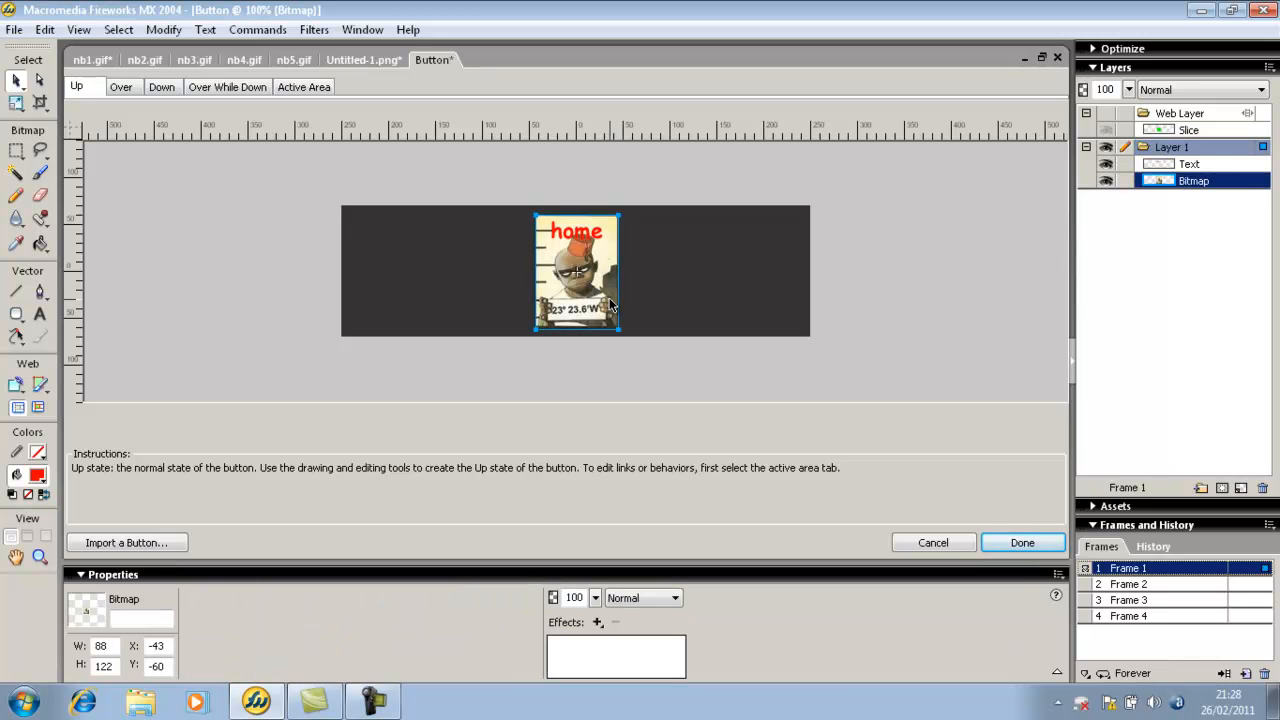
left_click(593, 243)
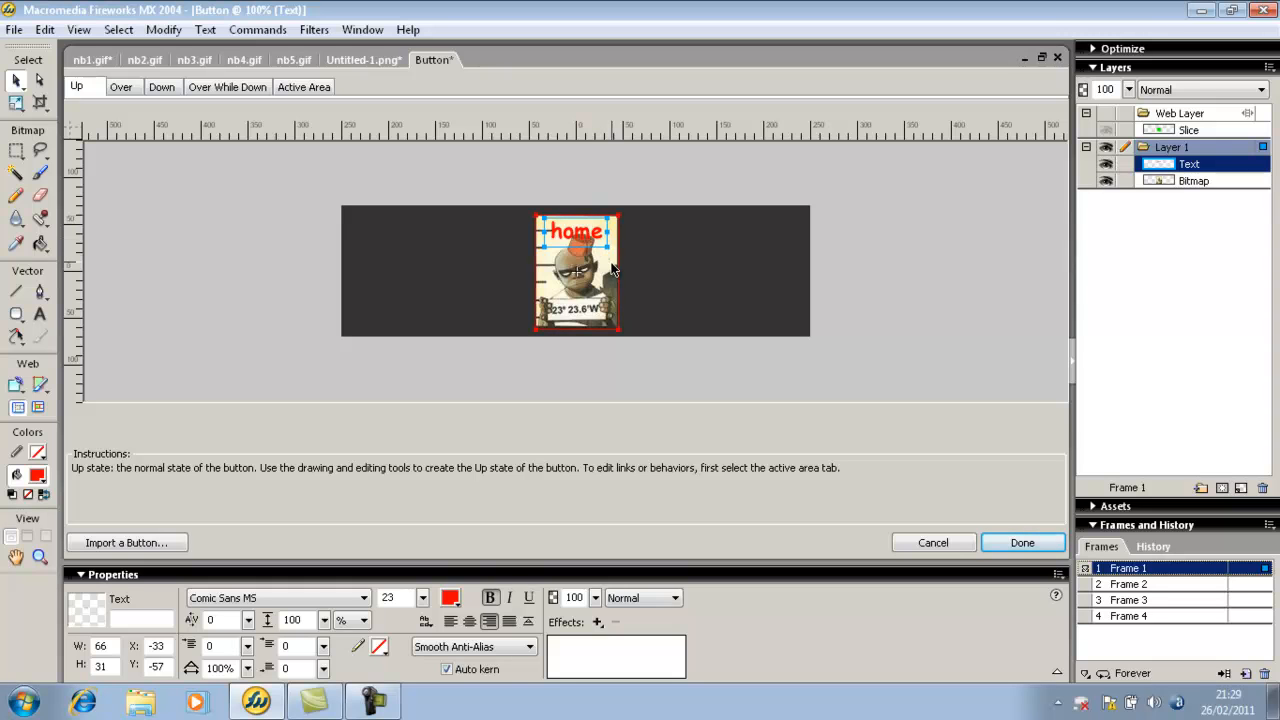
left_click(612, 268)
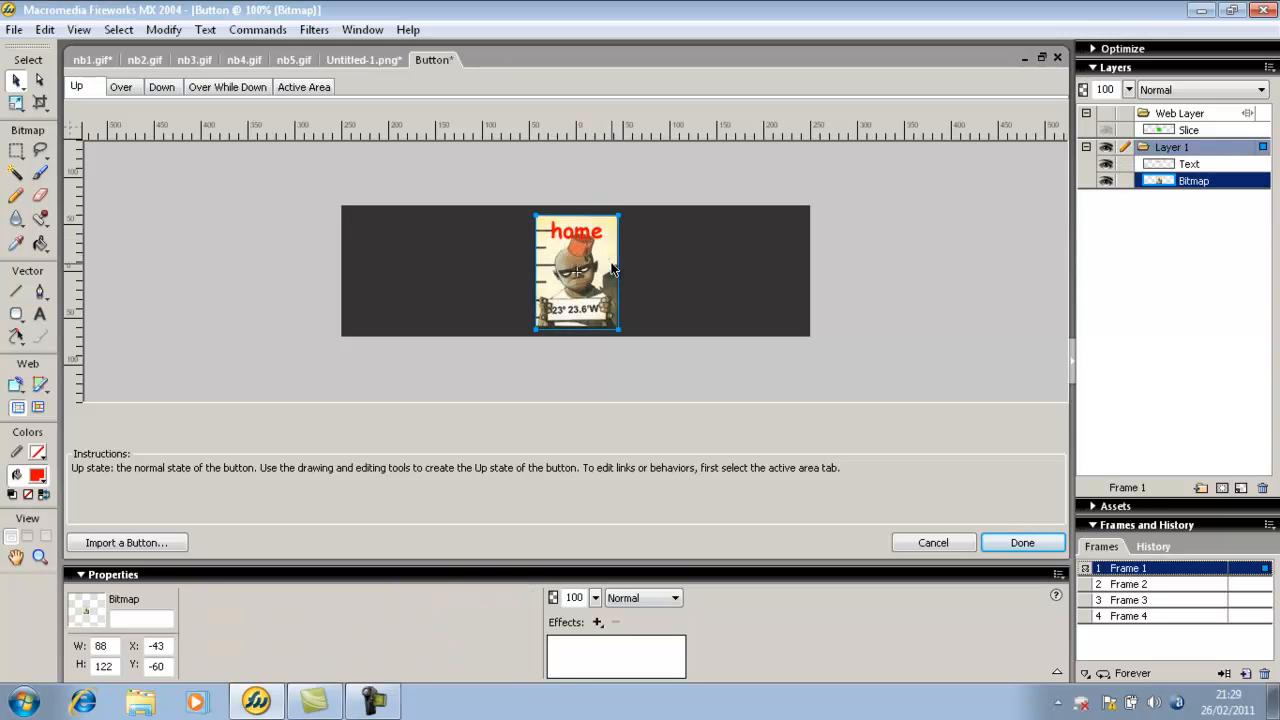
left_click(131, 88)
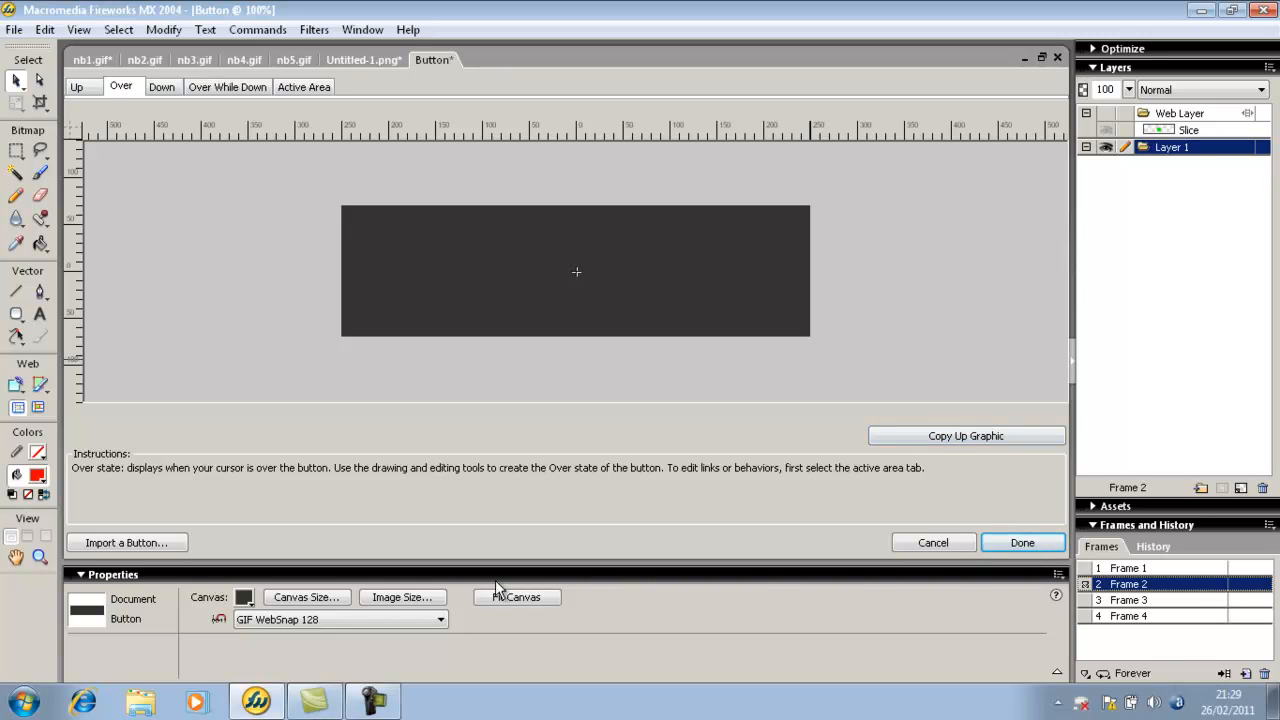
left_click(78, 88)
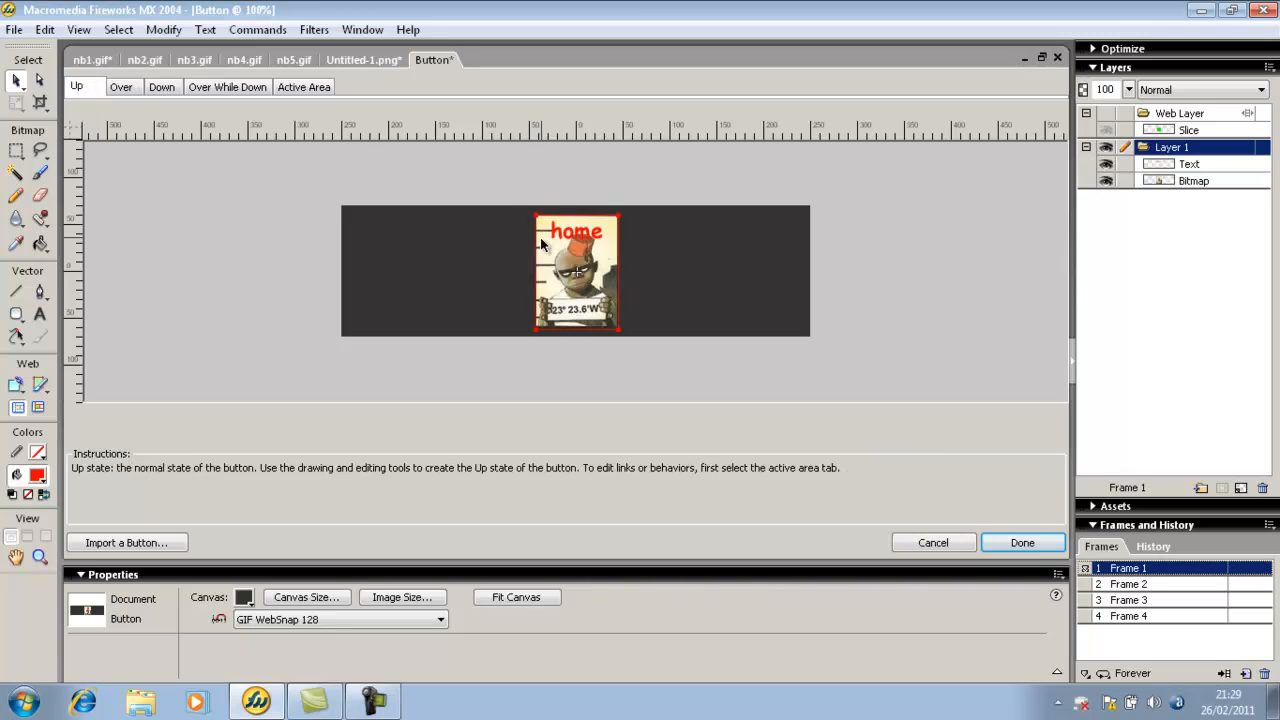
left_click(540, 237)
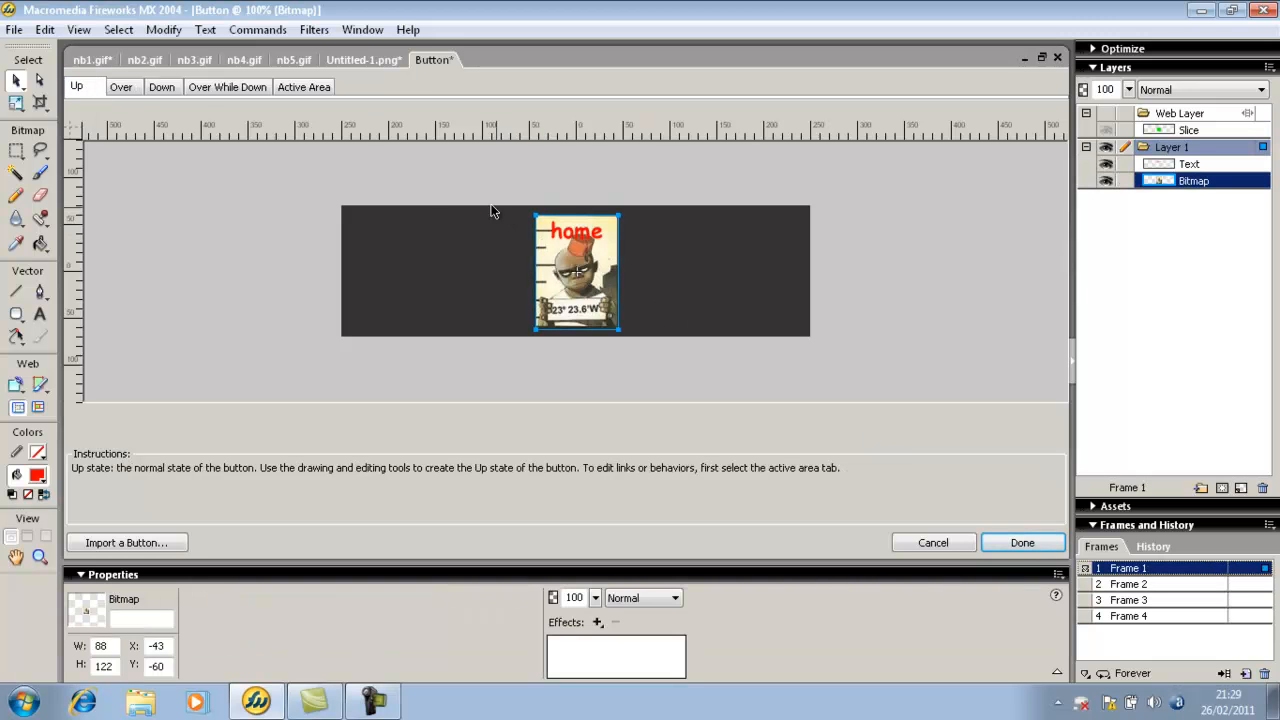
Step: Copy the Up graphic into the button's Over state and the Over graphic into its Down state
left_click(121, 87)
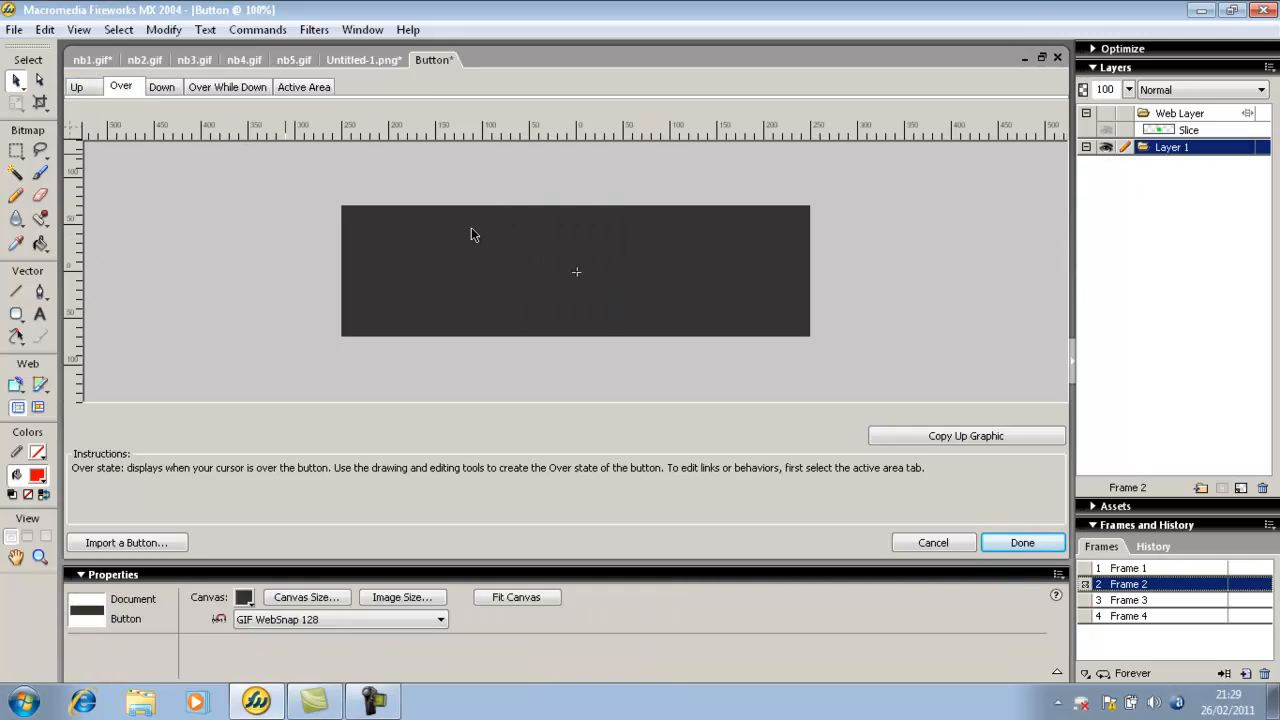
left_click(961, 437)
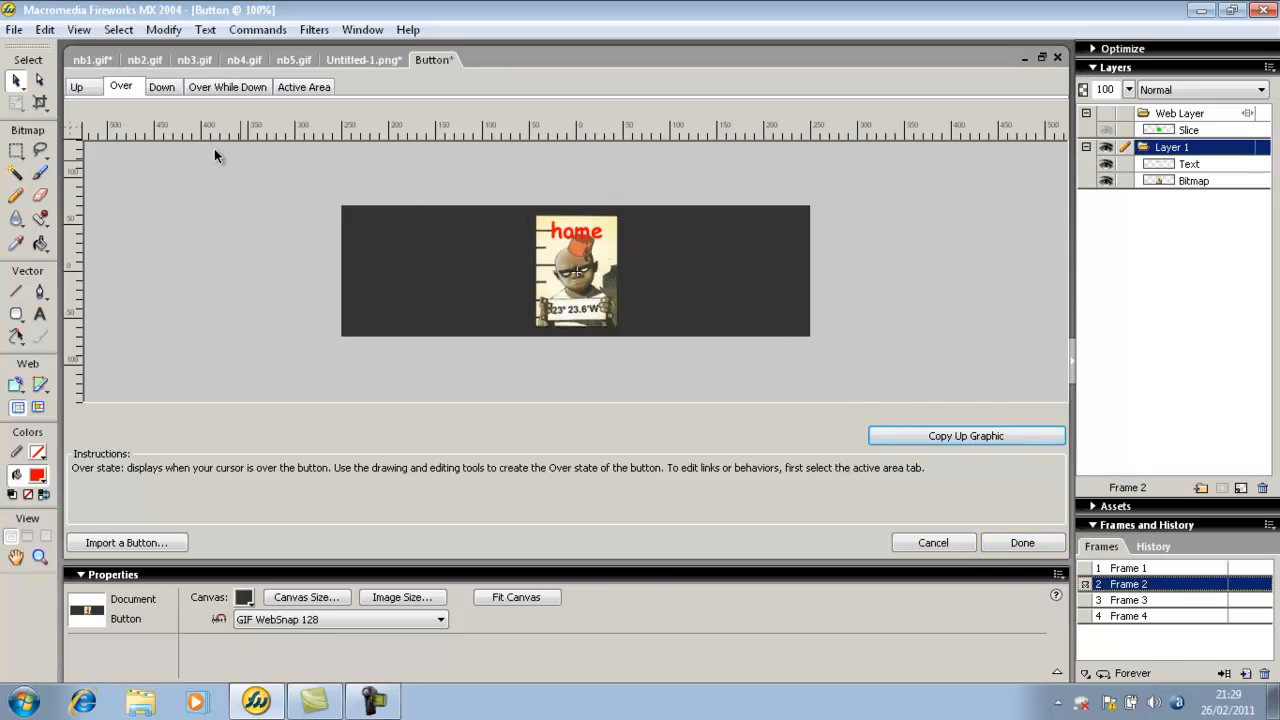
left_click(166, 88)
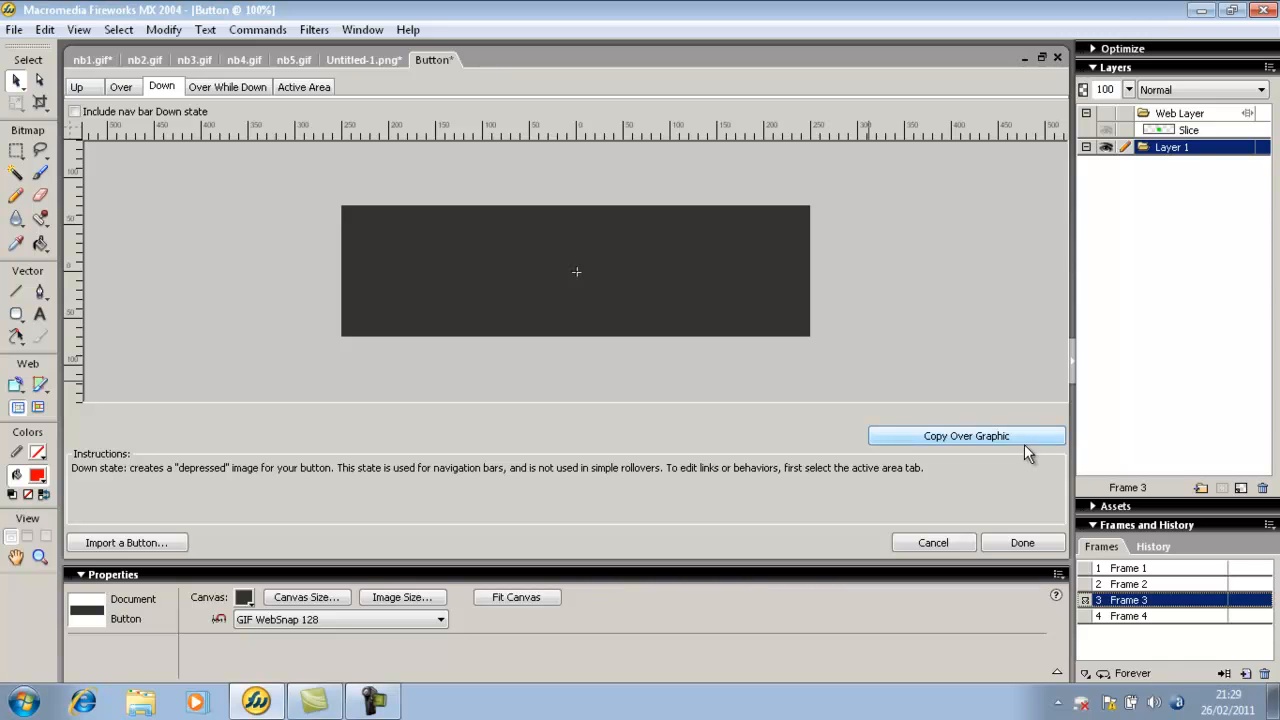
left_click(990, 443)
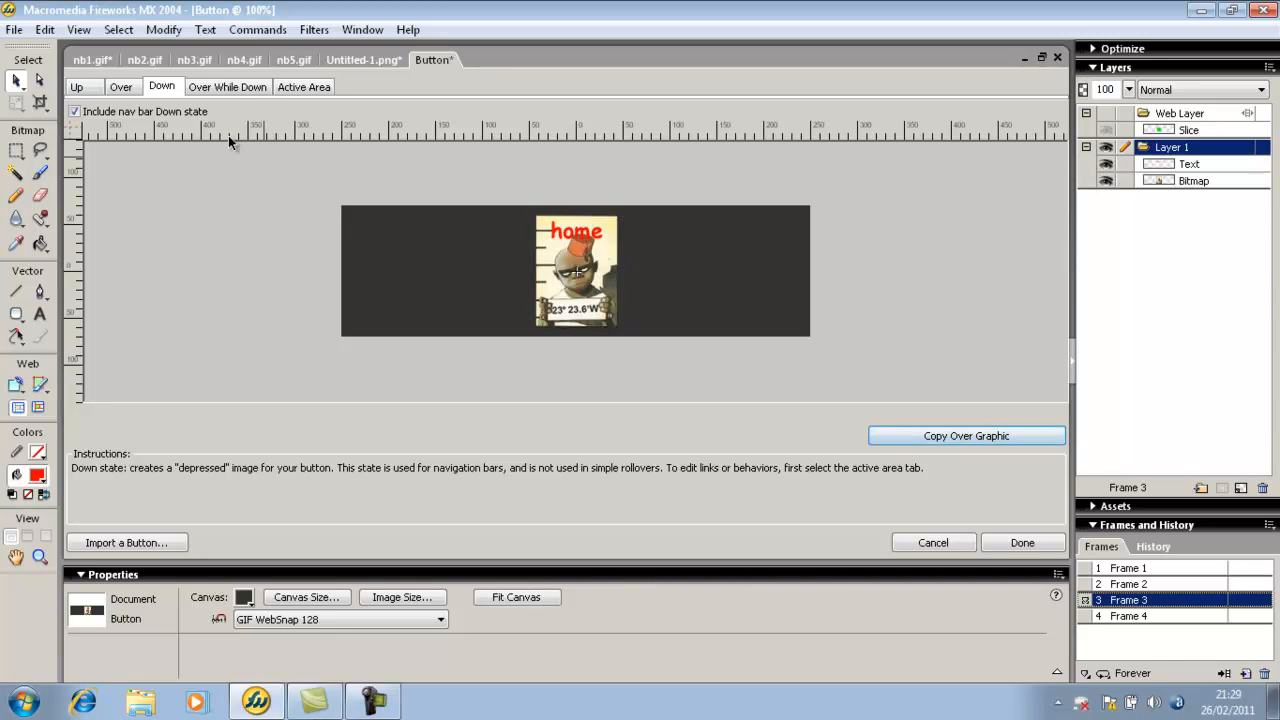
Step: Shrink the button's active area to cover only the character's head and the "home" text
left_click(247, 86)
left_click(320, 87)
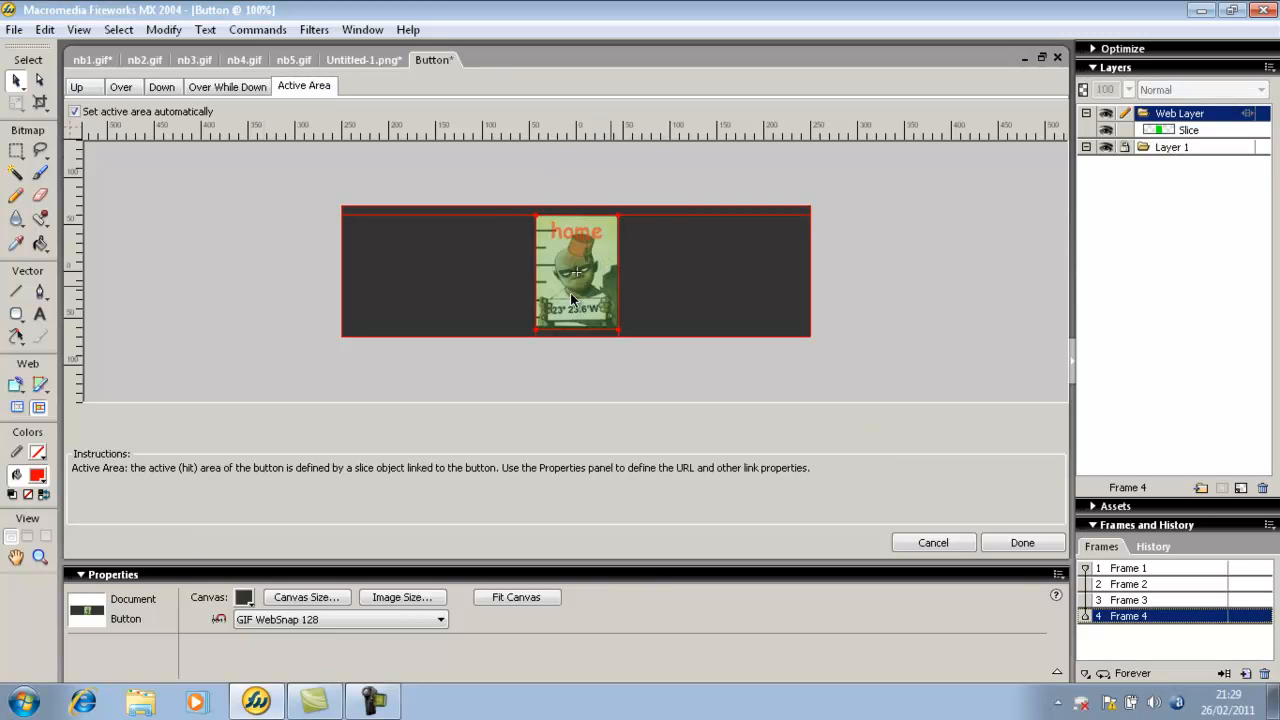
left_click_drag(584, 330, 584, 290)
left_click_drag(537, 249, 581, 217)
left_click_drag(582, 217, 582, 216)
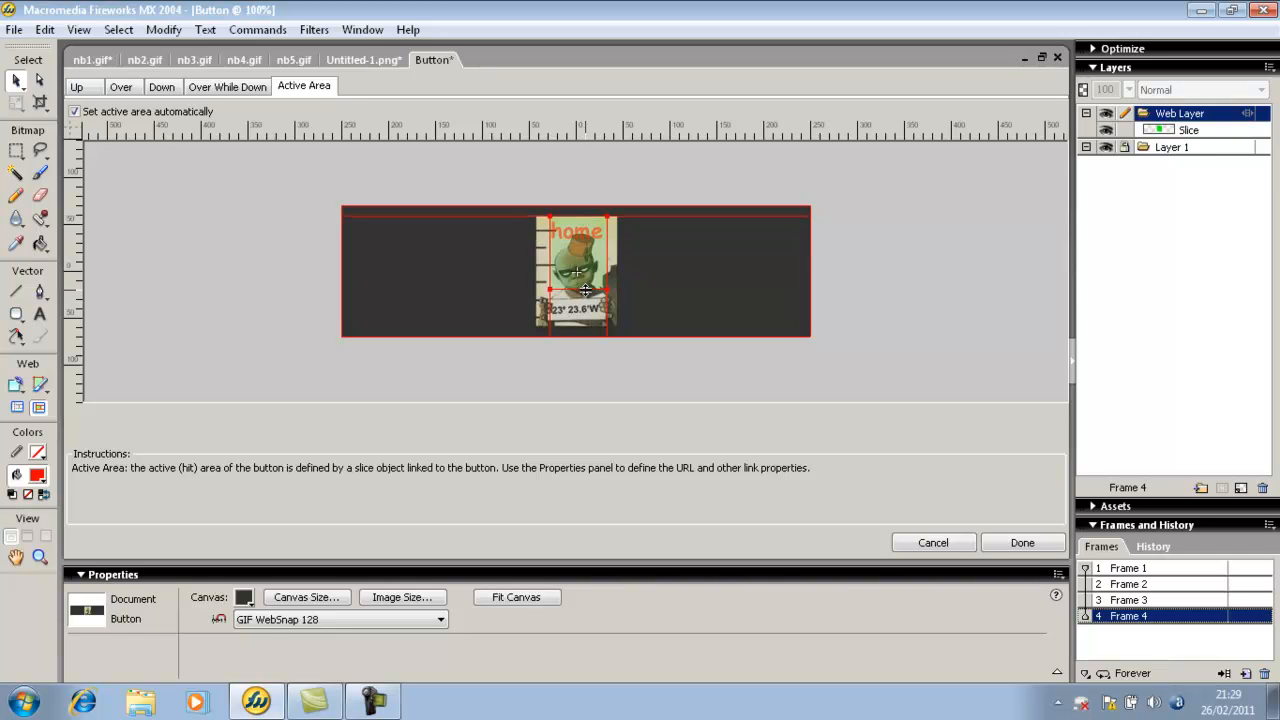
Step: Stretch the active area's lower and side edges back out to the edges of the character image
left_click_drag(585, 290, 595, 327)
left_click_drag(607, 262, 617, 262)
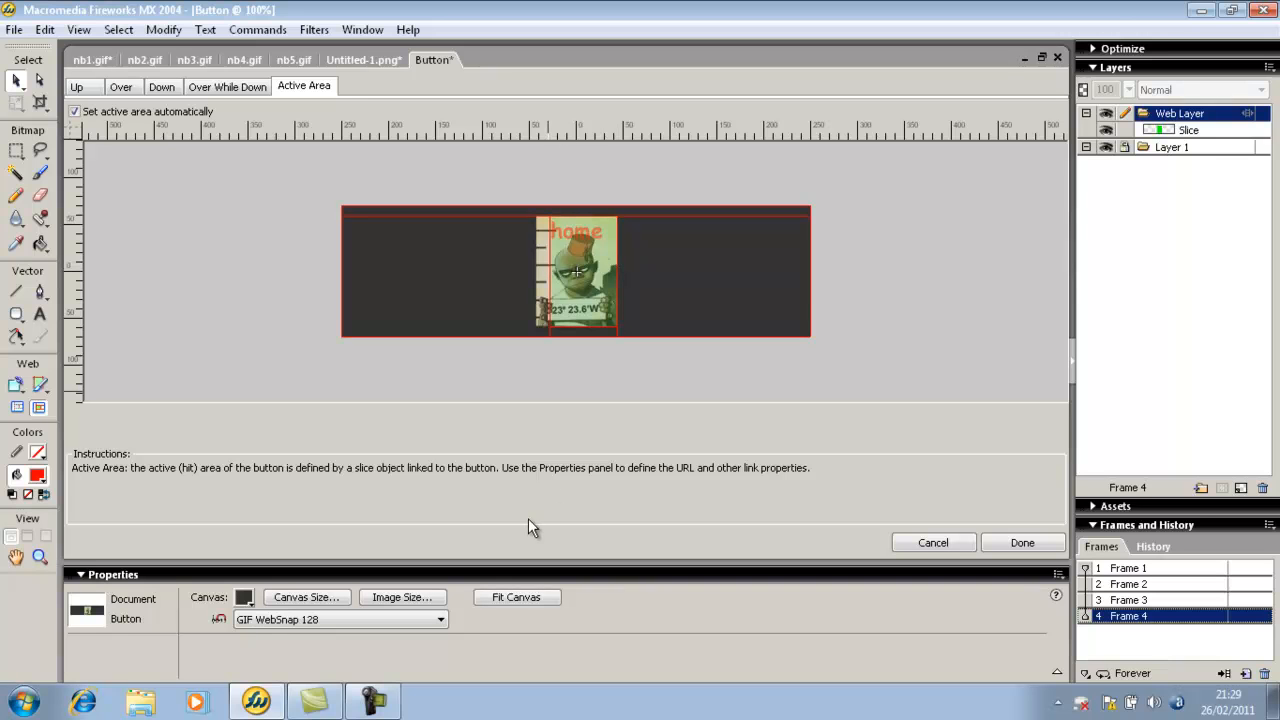
left_click_drag(548, 258, 536, 258)
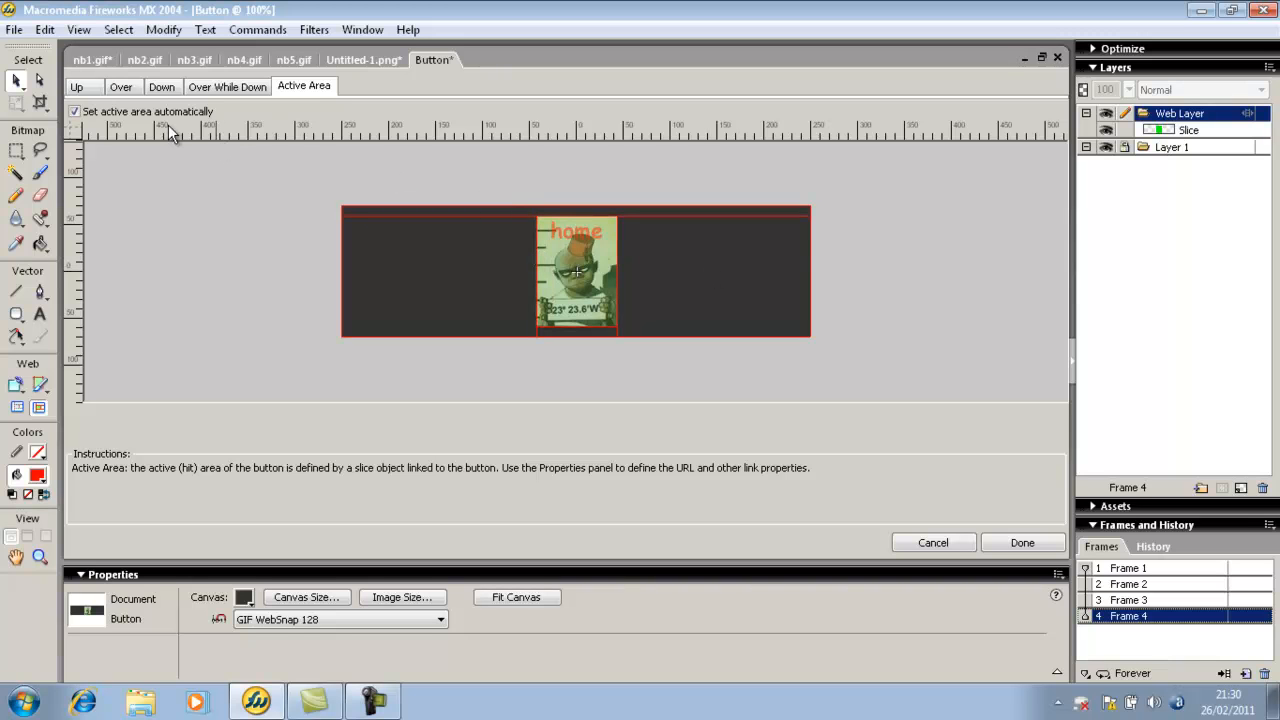
Step: In the Over state, rotate the character image slightly clockwise and scale it down to about 99 by 123 pixels overall
left_click(123, 86)
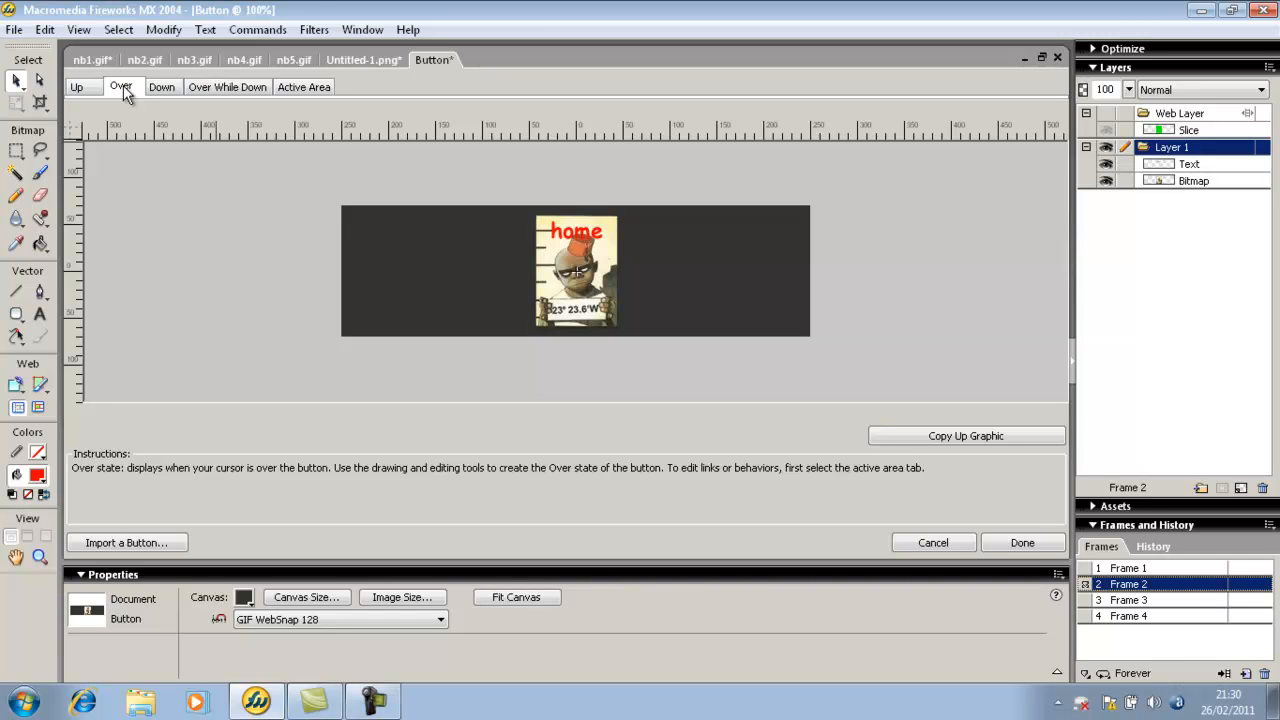
left_click(563, 290)
left_click(563, 290)
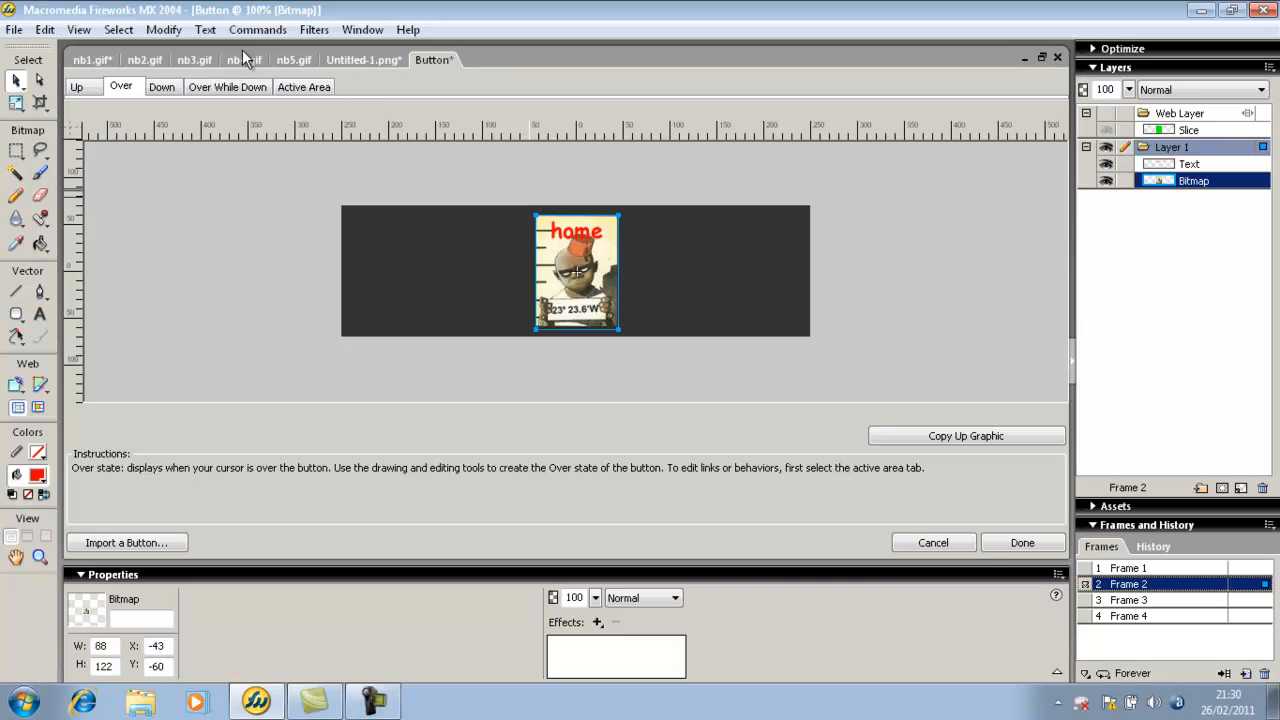
left_click(162, 30)
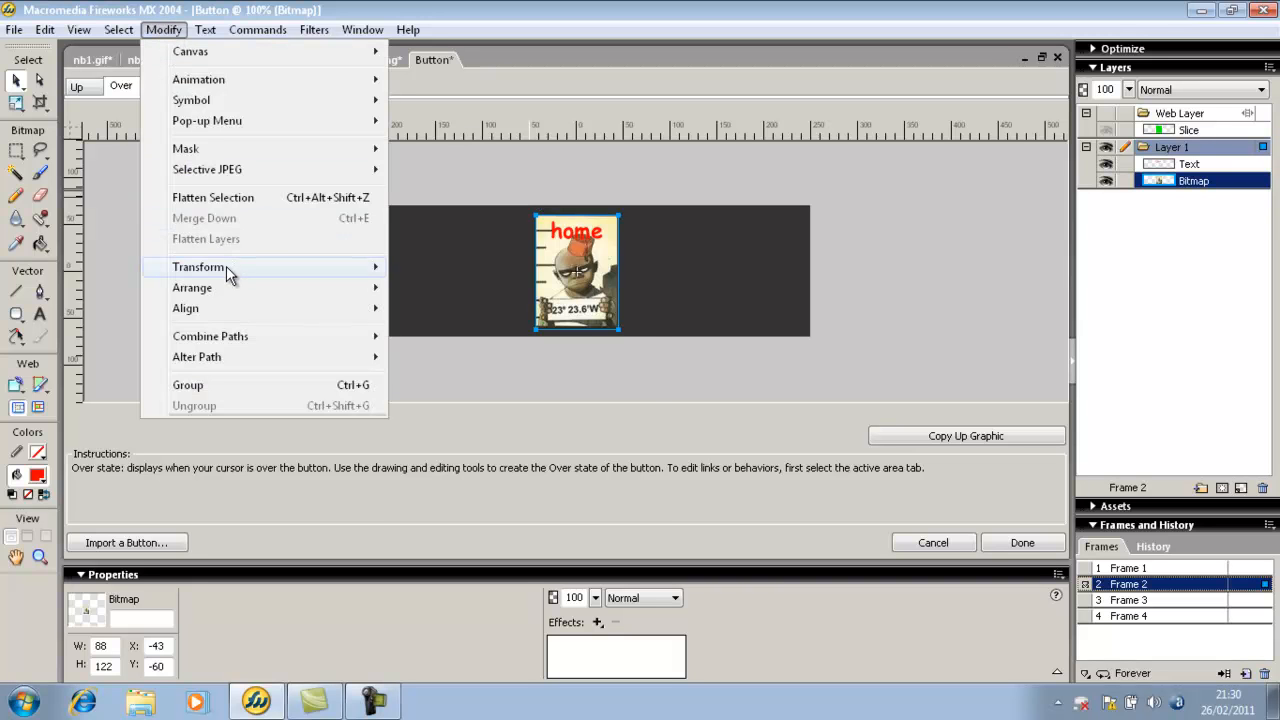
mouse_move(226, 270)
left_click(440, 268)
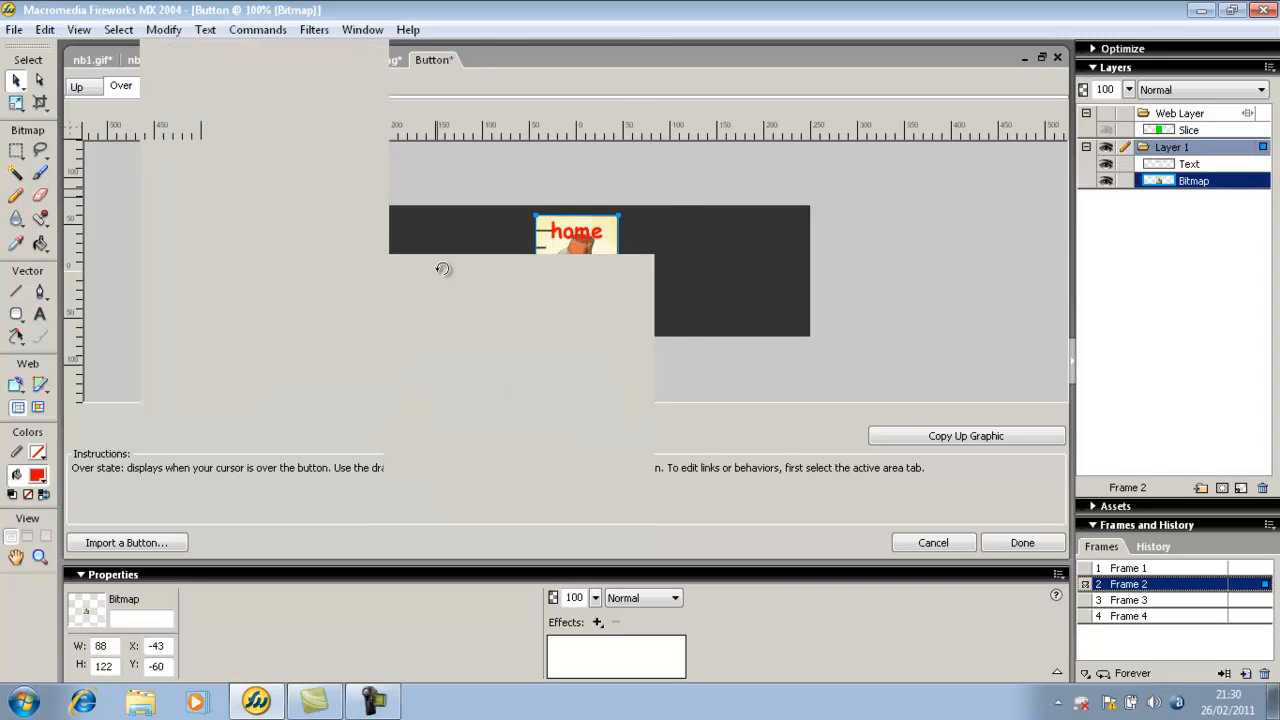
left_click_drag(636, 202, 647, 210)
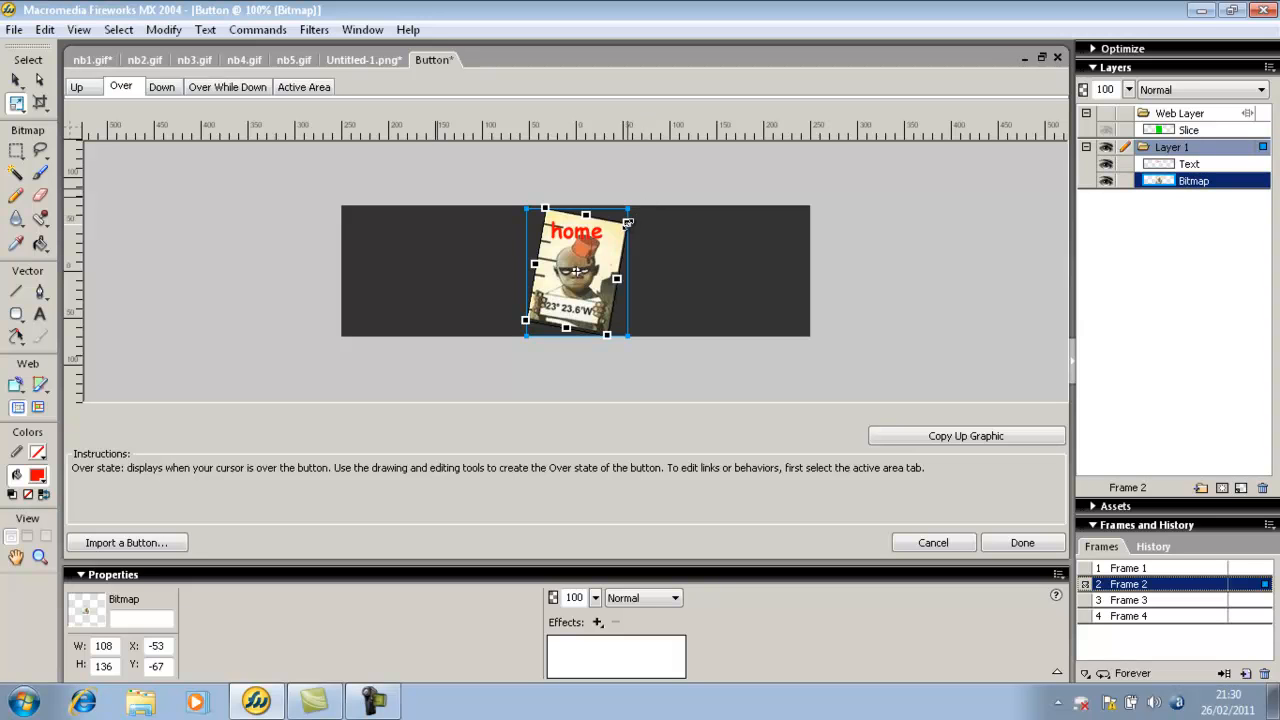
left_click_drag(628, 222, 606, 236)
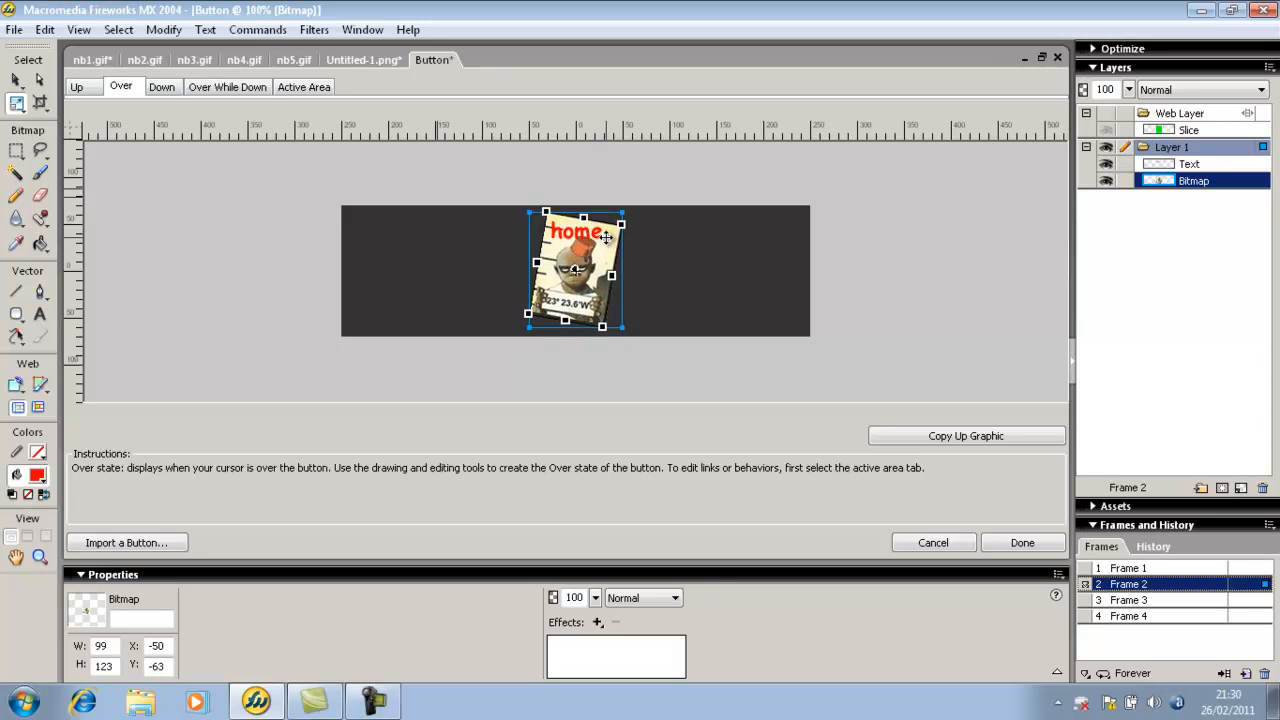
left_click(15, 80)
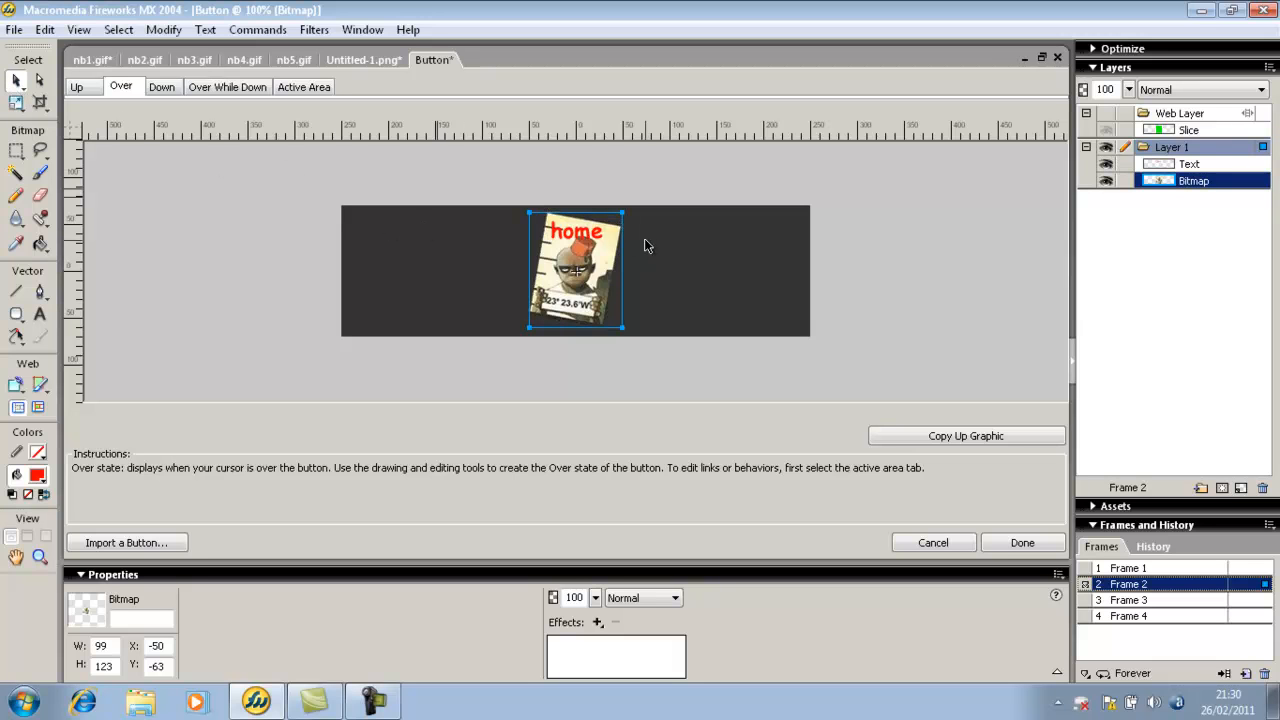
Step: Recolour the "home" text in the Over state to a dark red
left_click(590, 232)
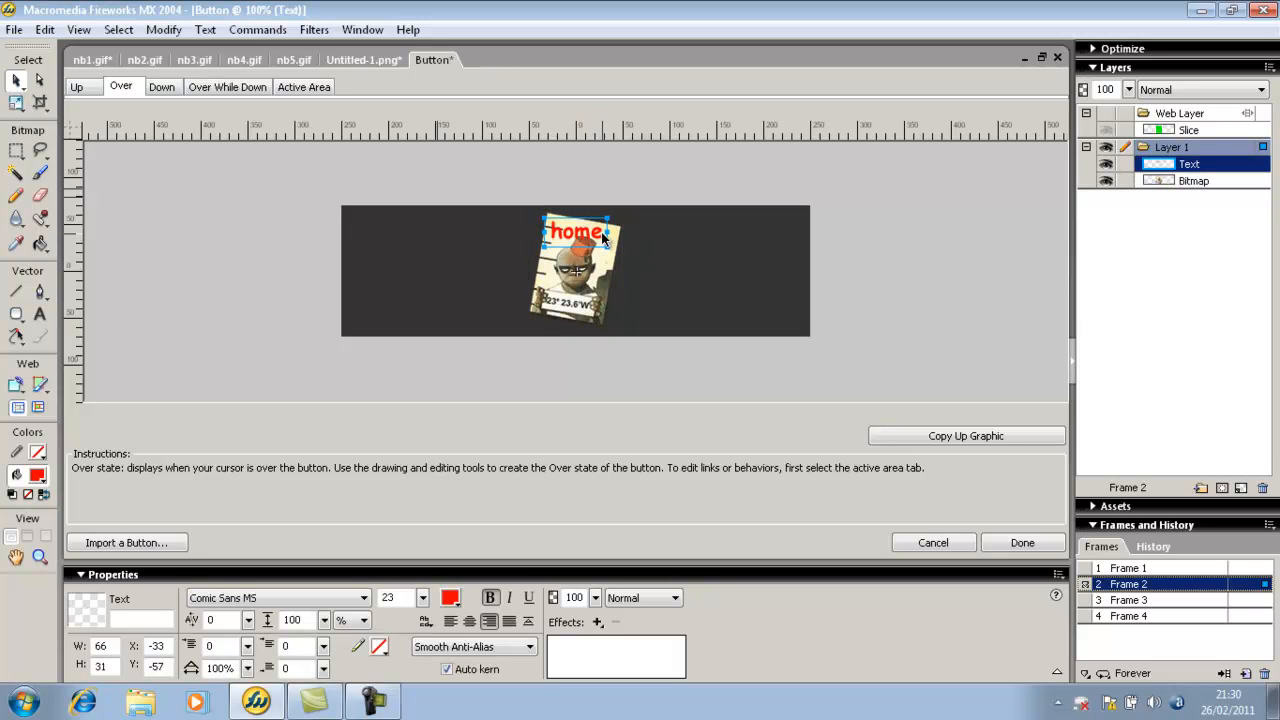
key("t")
left_click_drag(604, 232, 552, 237)
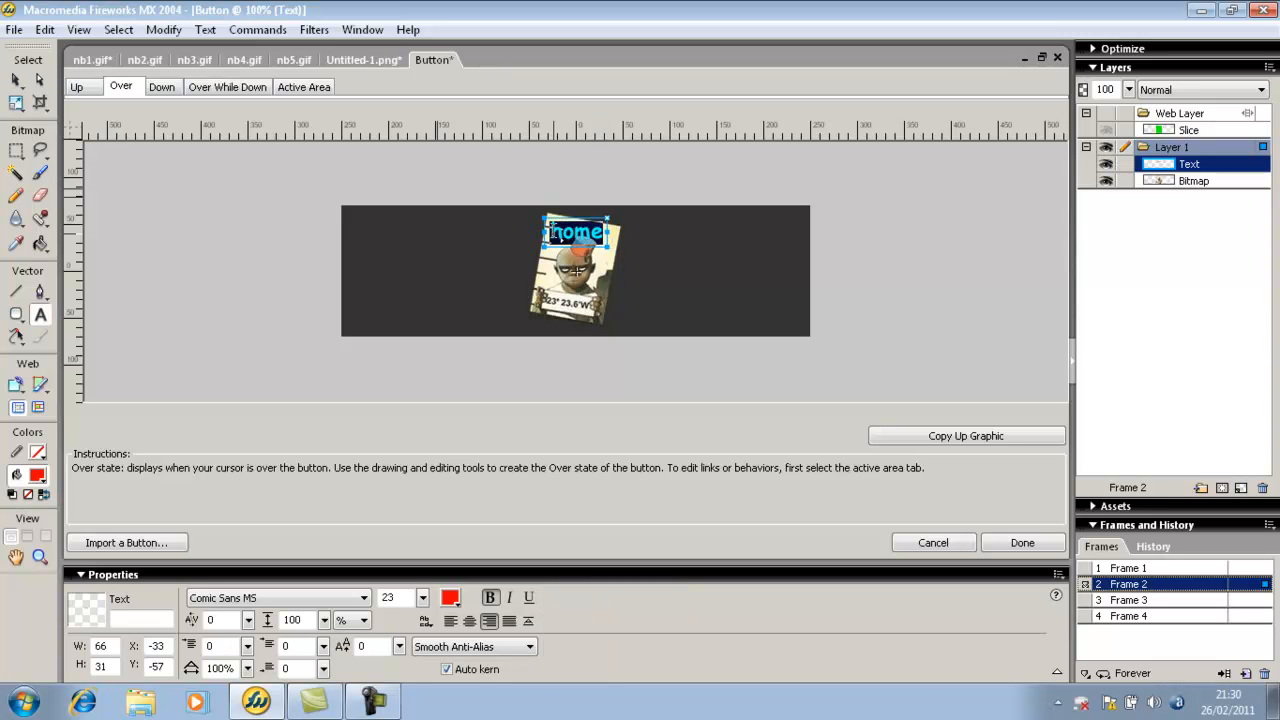
left_click(450, 597)
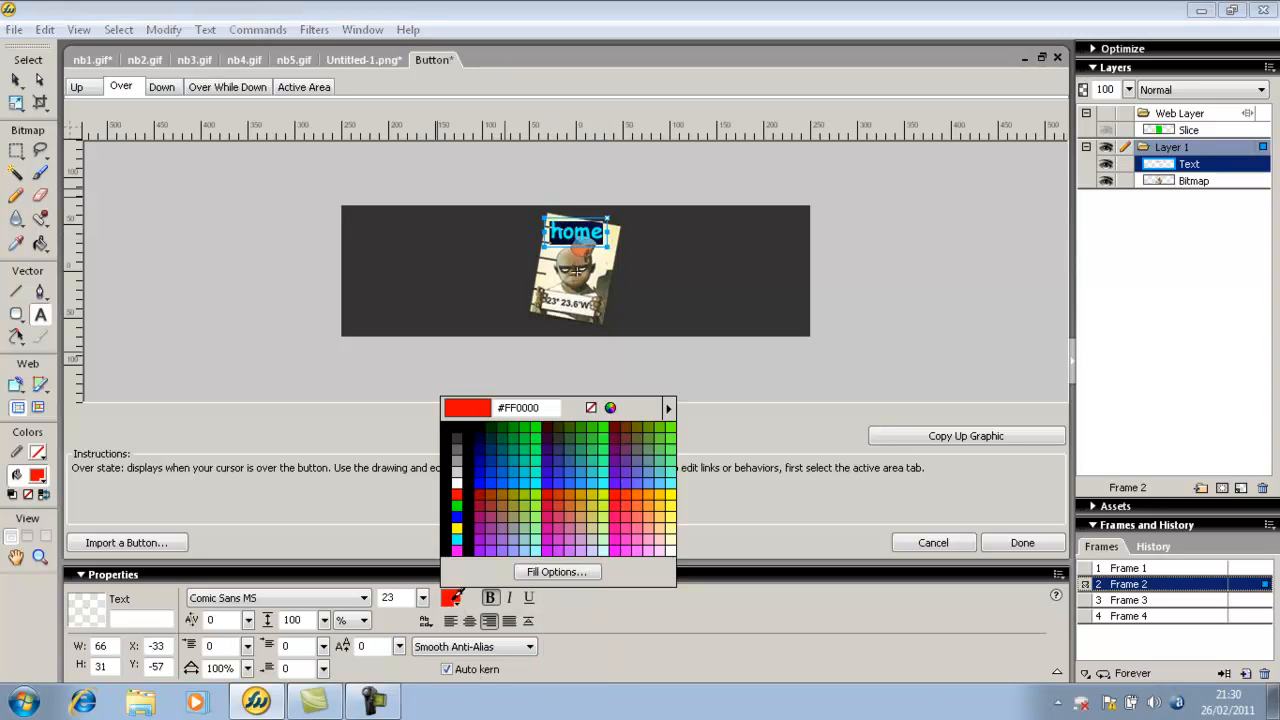
left_click(481, 492)
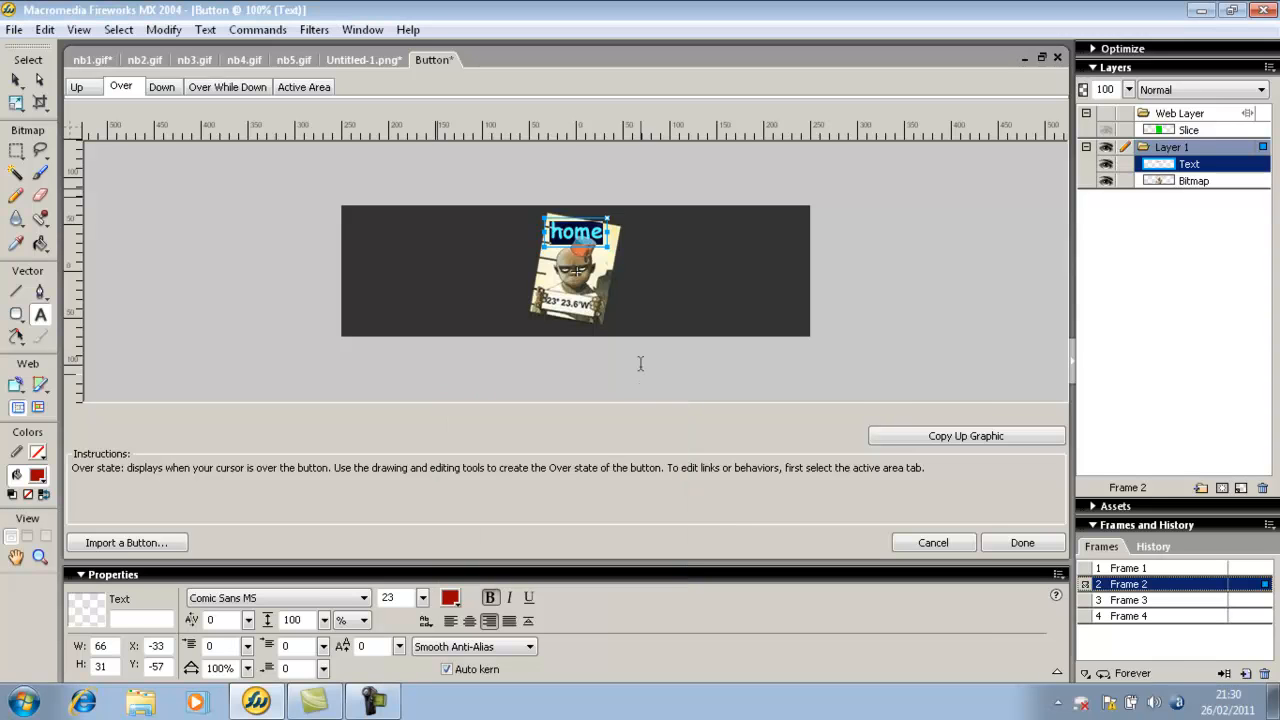
left_click(624, 334)
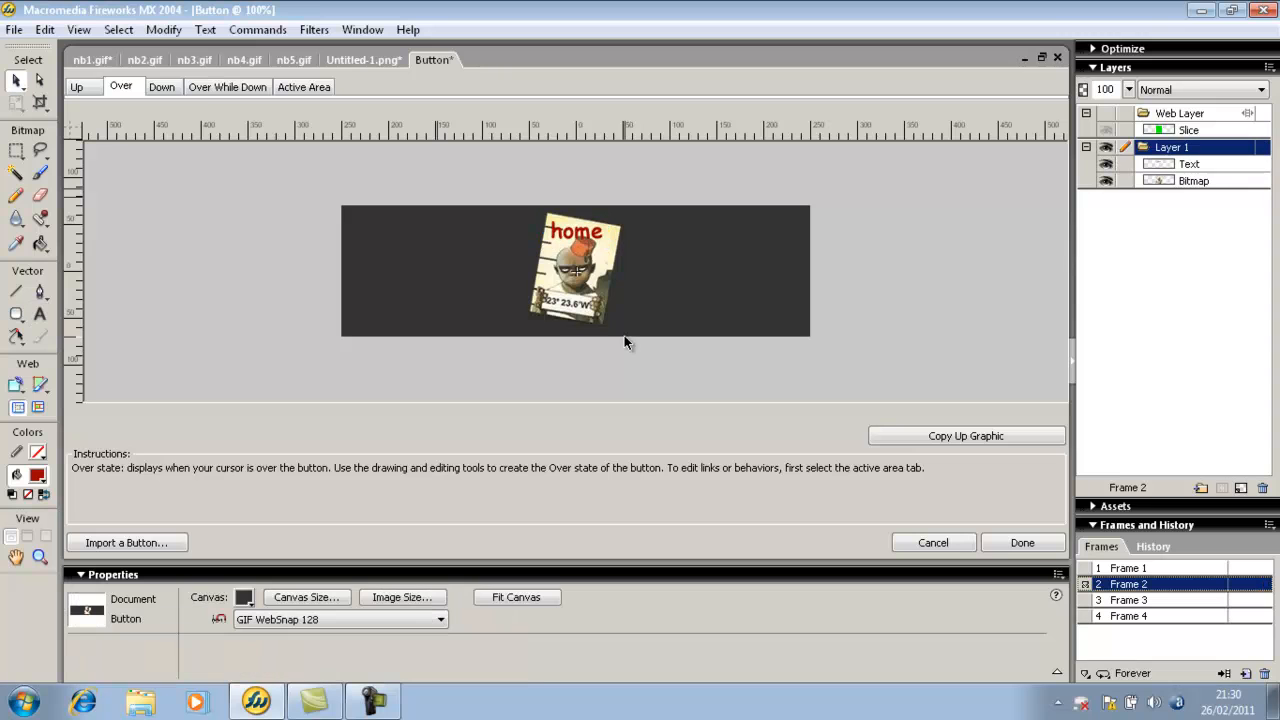
Step: In the Down state, apply the Invert colour filter to the character image
left_click(170, 88)
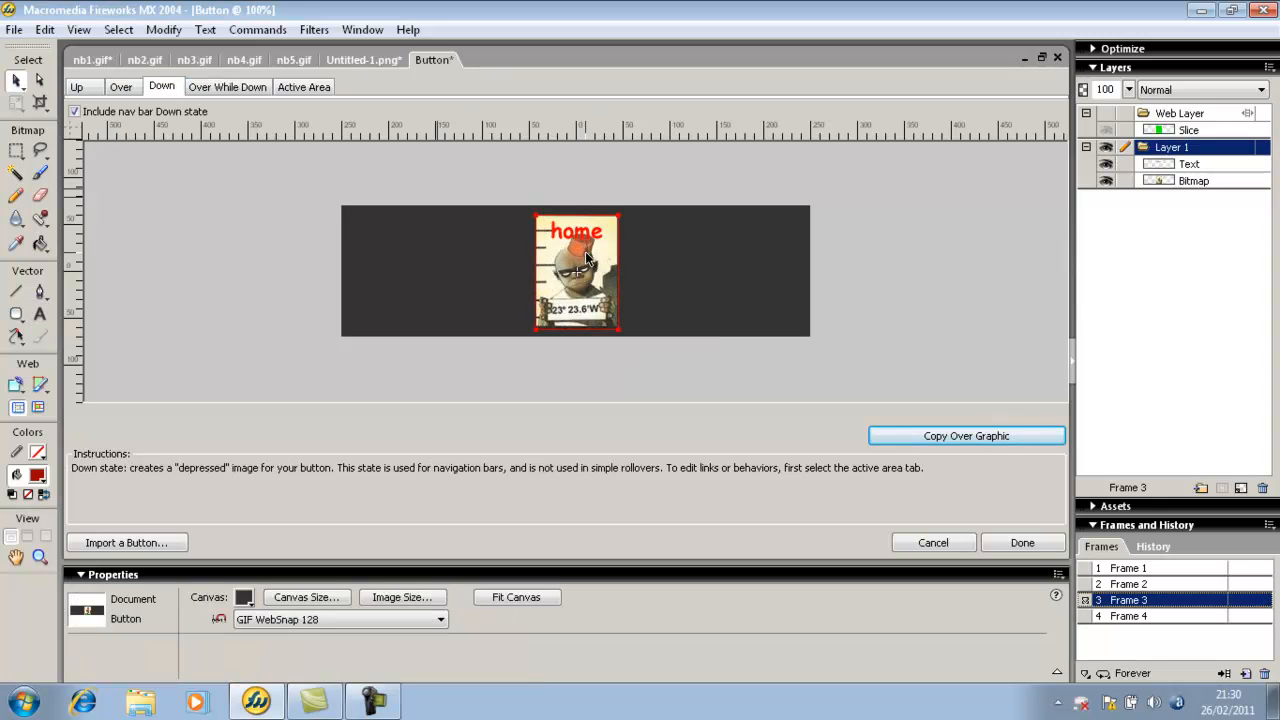
left_click(602, 266)
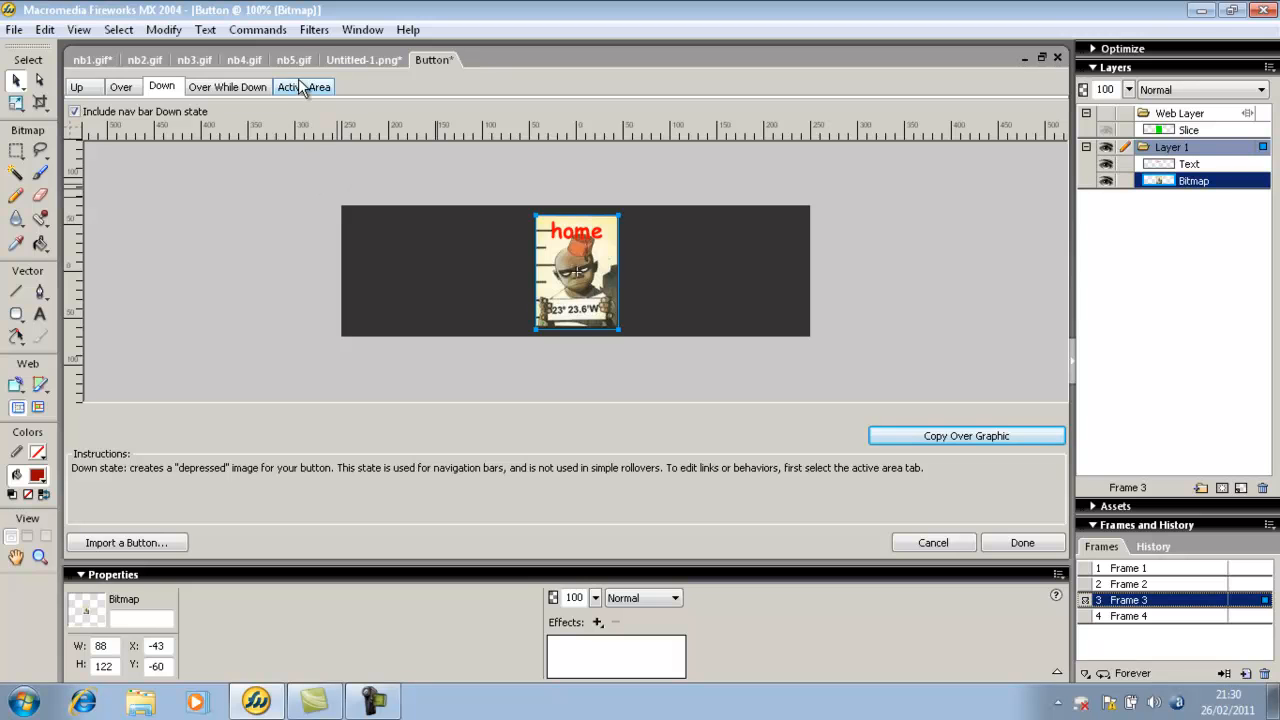
left_click(315, 34)
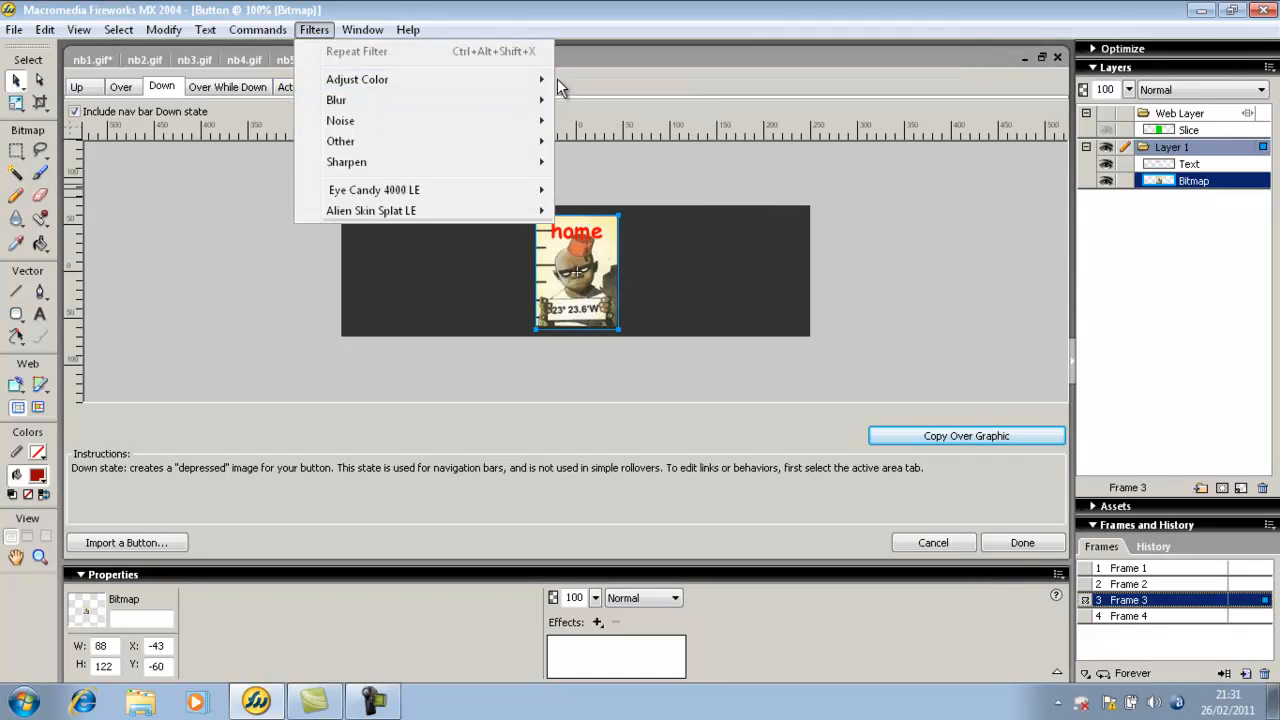
mouse_move(527, 84)
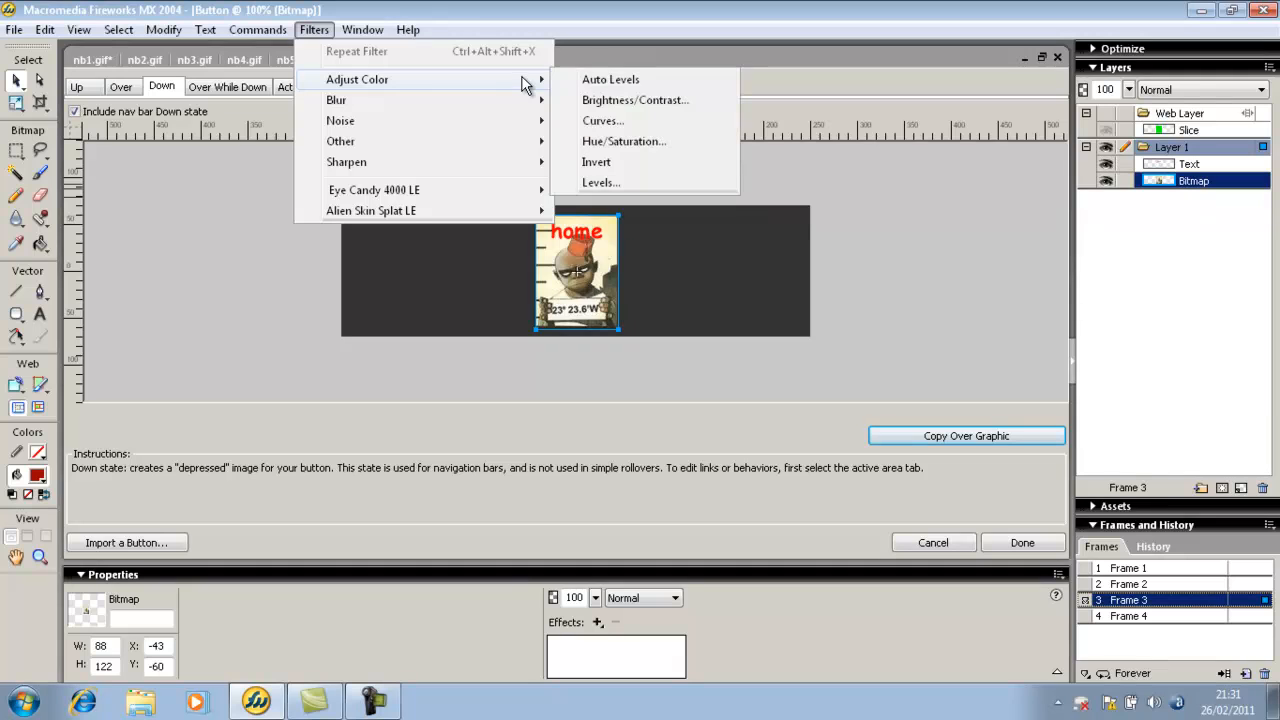
left_click(598, 162)
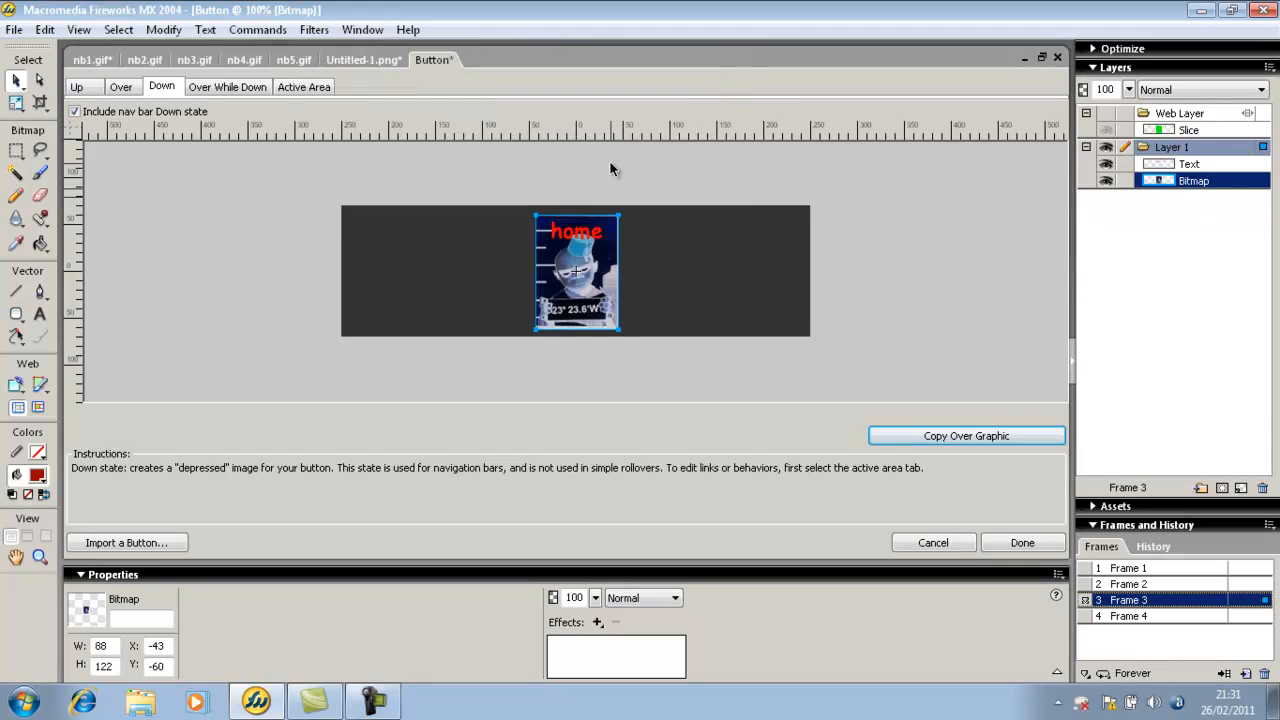
left_click(681, 262)
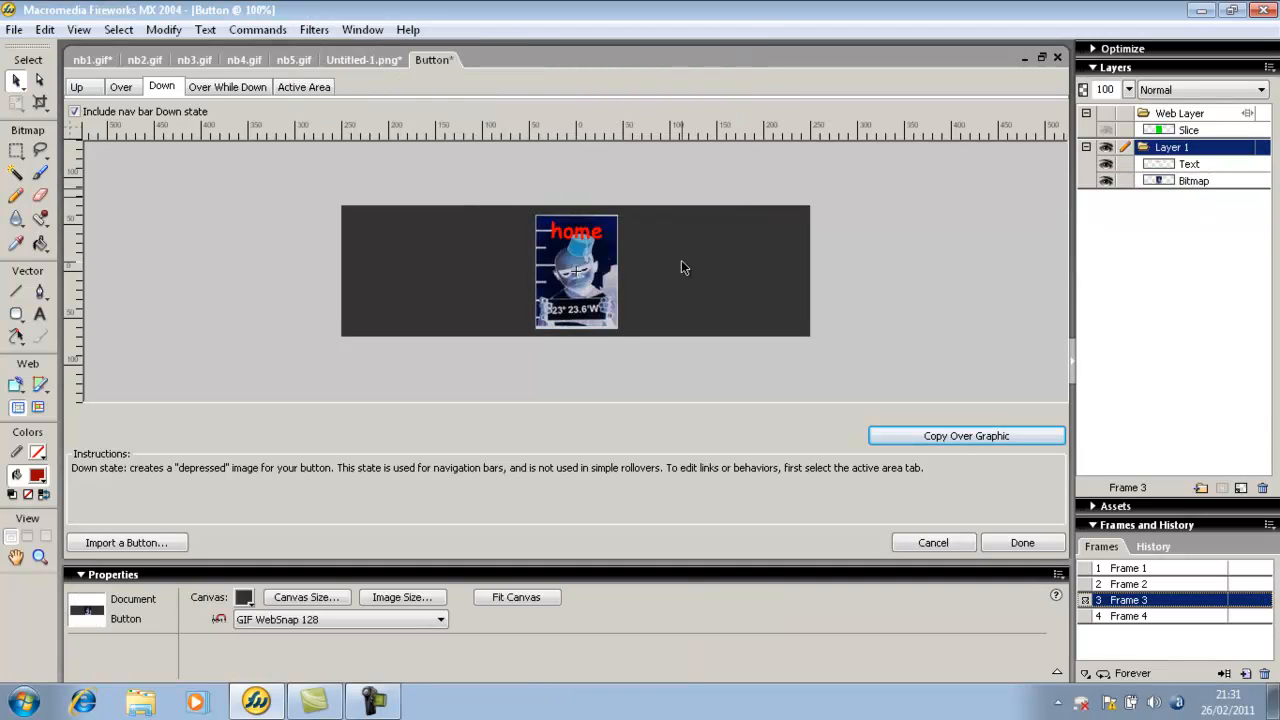
Step: Finish editing the button and move it to the left end of the navigation bar, at X 5, Y 2
left_click(1019, 542)
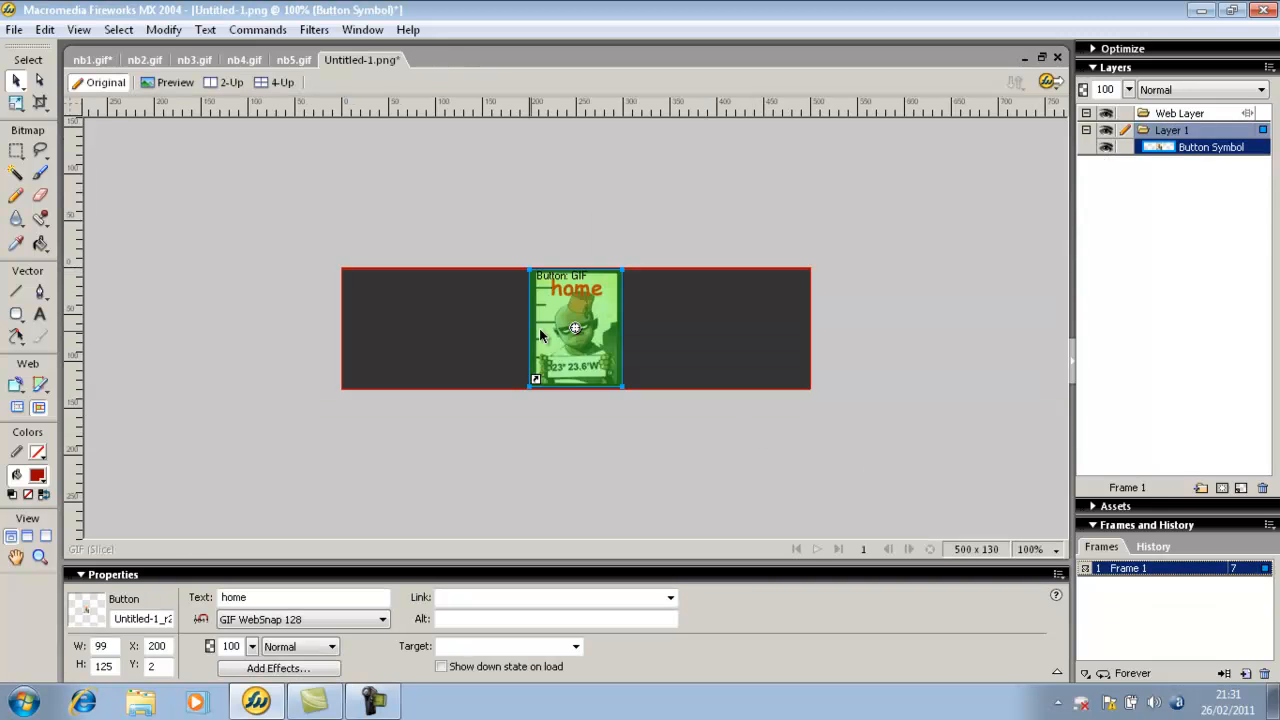
left_click_drag(602, 308, 422, 314)
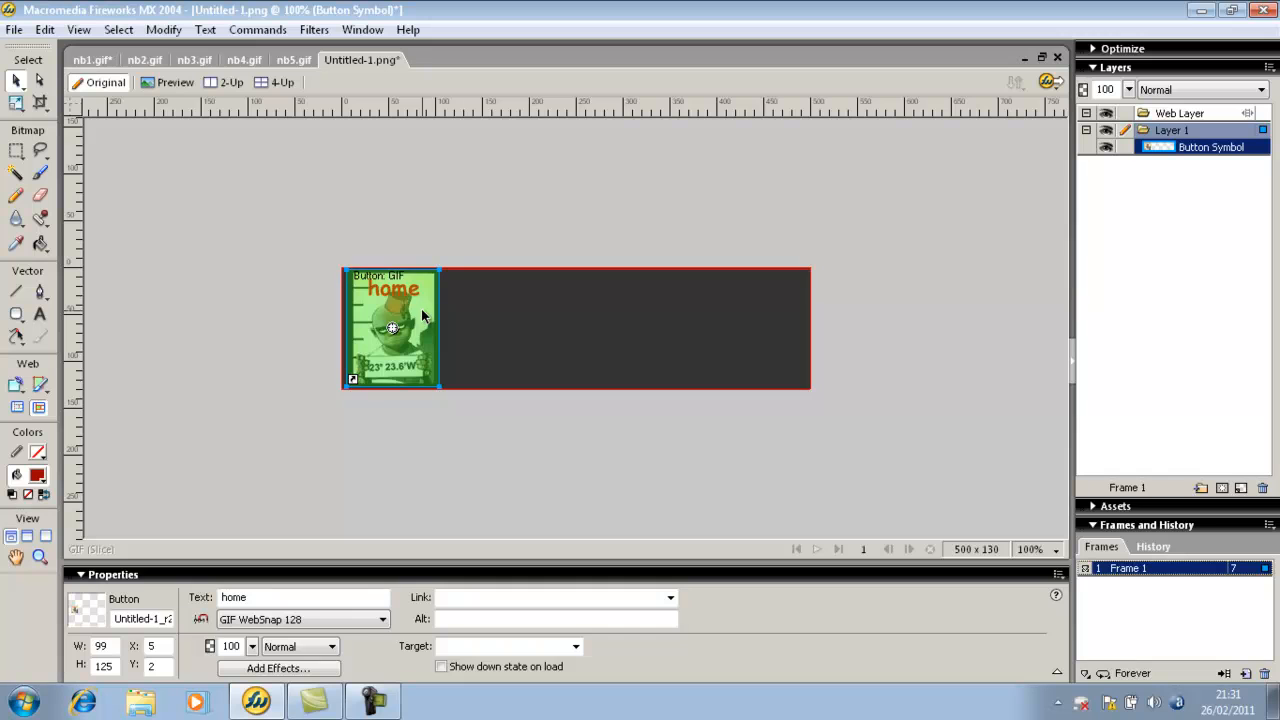
left_click(490, 324)
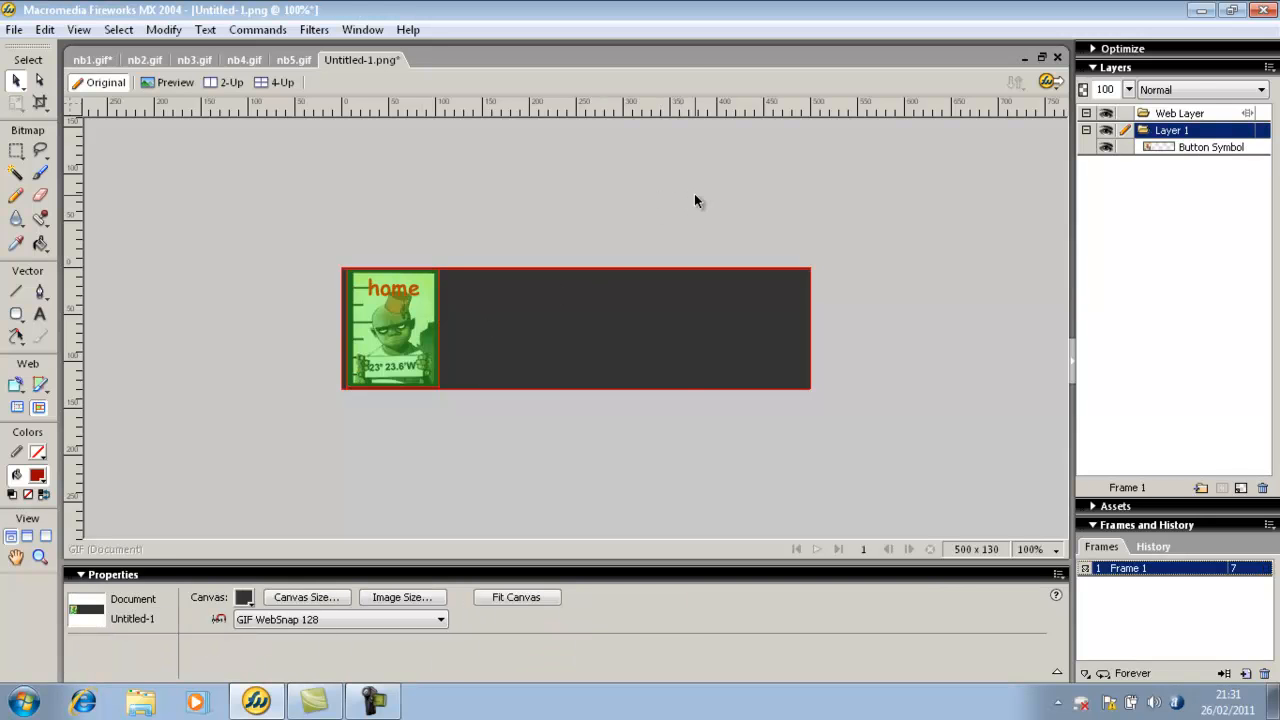
Step: Preview the navigation bar in the web browser
key("F12")
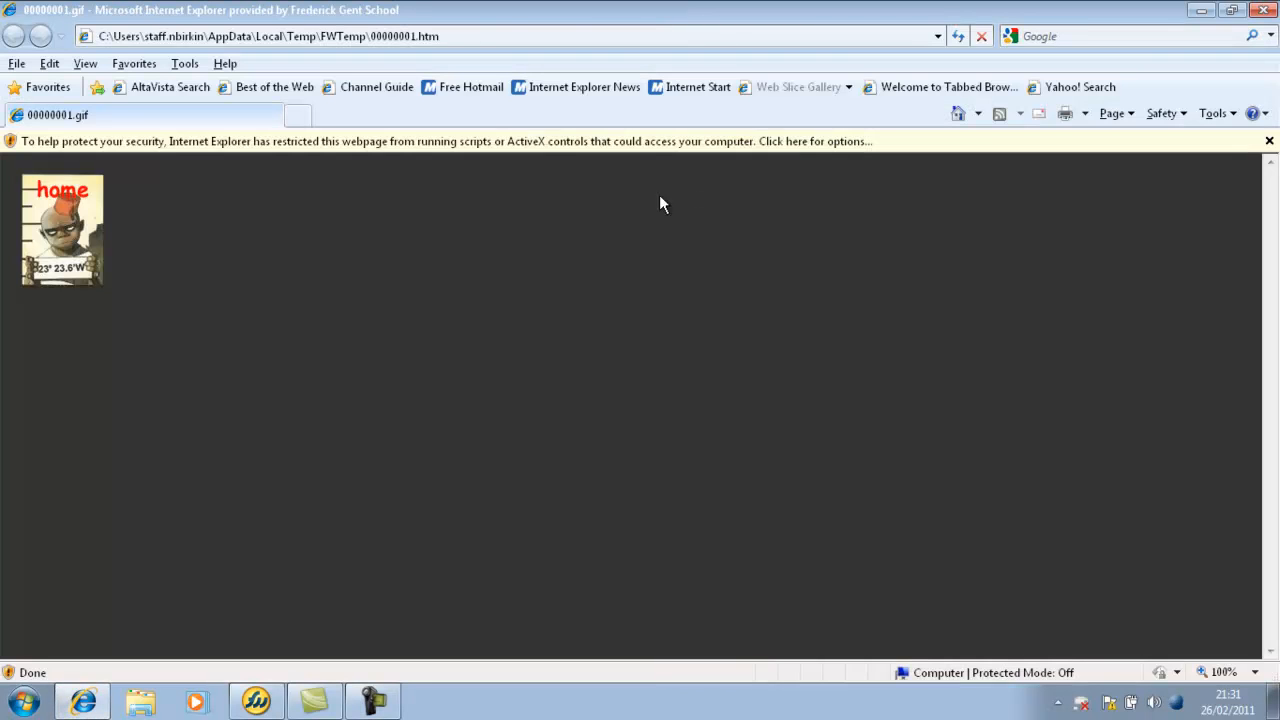
Step: Allow the blocked content in the browser preview, test the home button's rollover and Down states, and close the browser
left_click(629, 149)
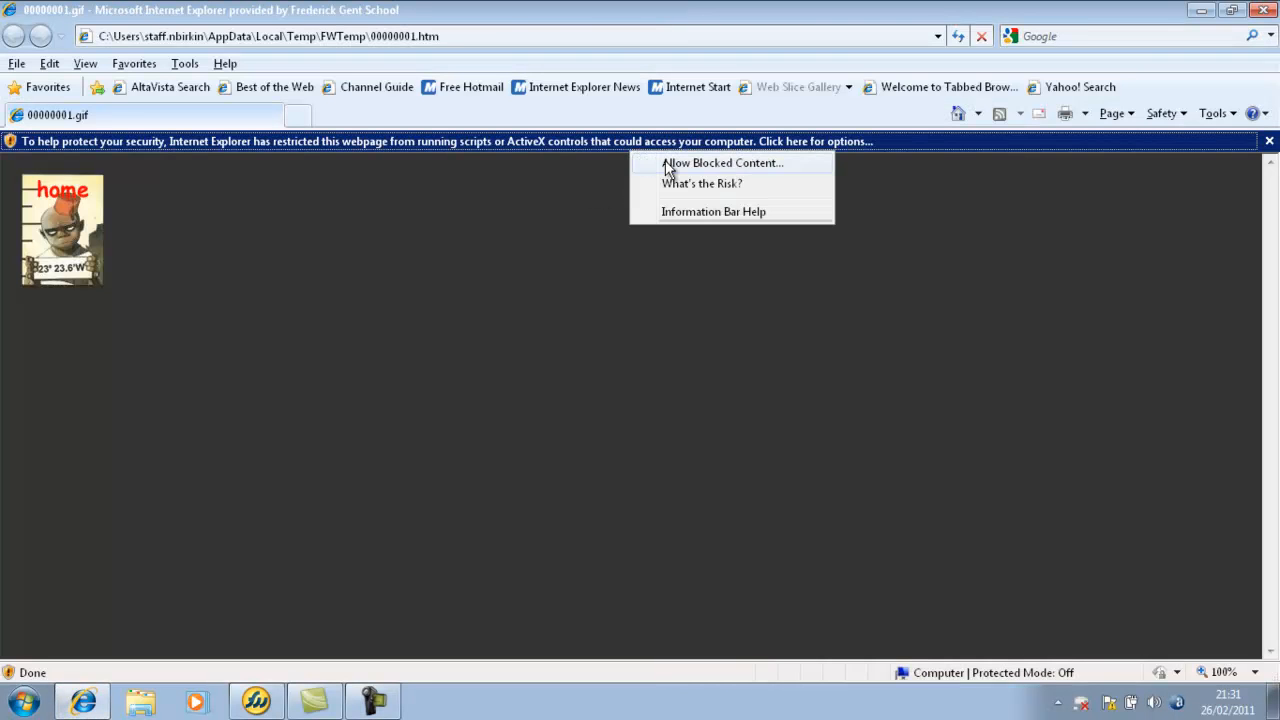
left_click(666, 166)
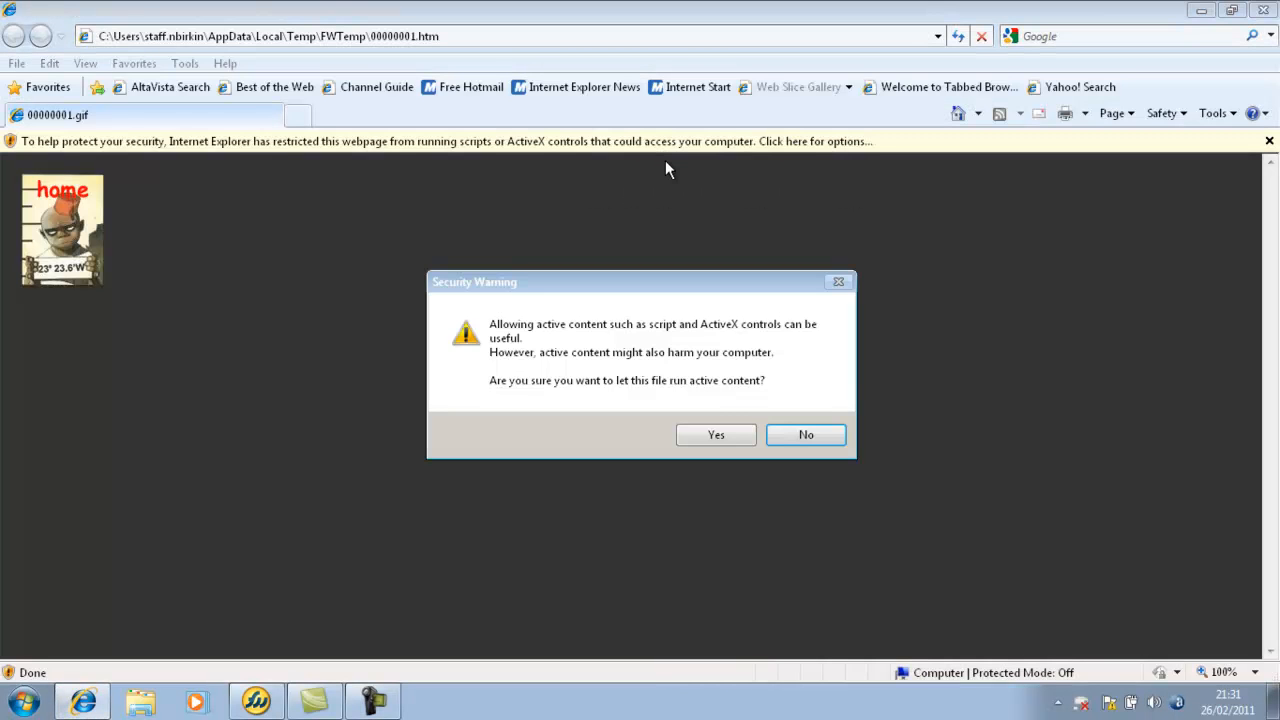
left_click(712, 437)
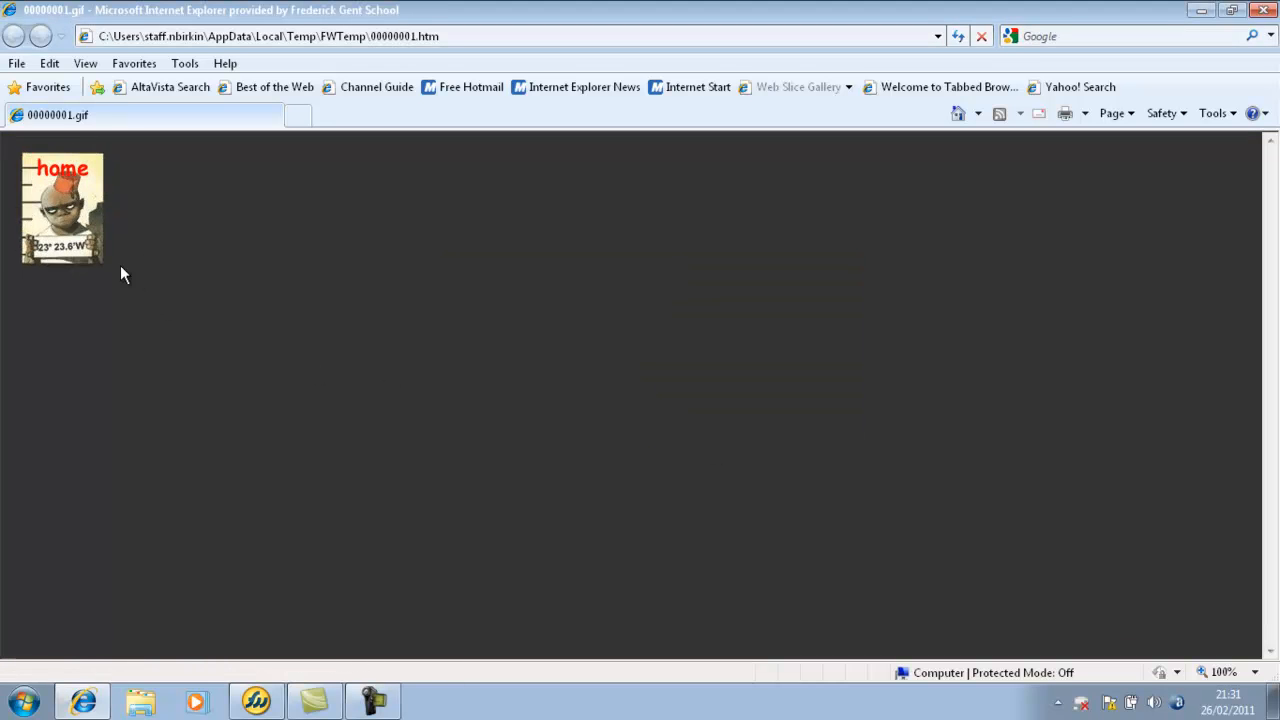
left_click(57, 227)
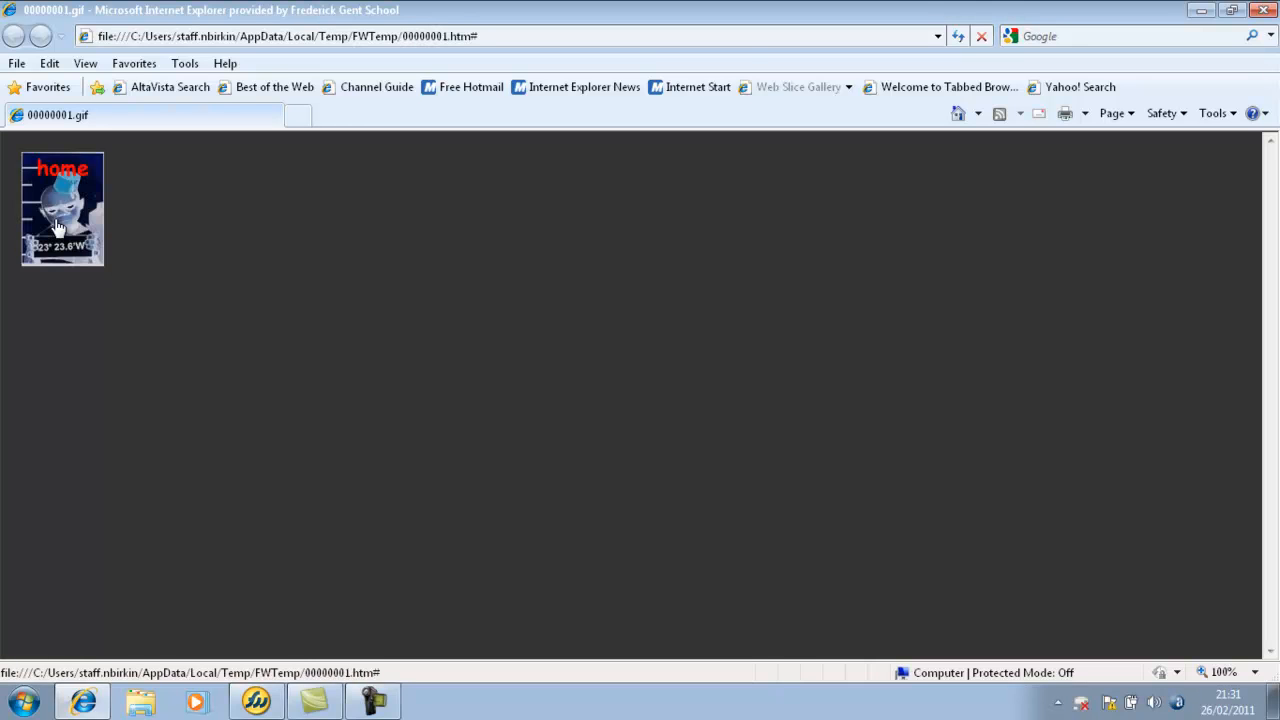
left_click(1263, 11)
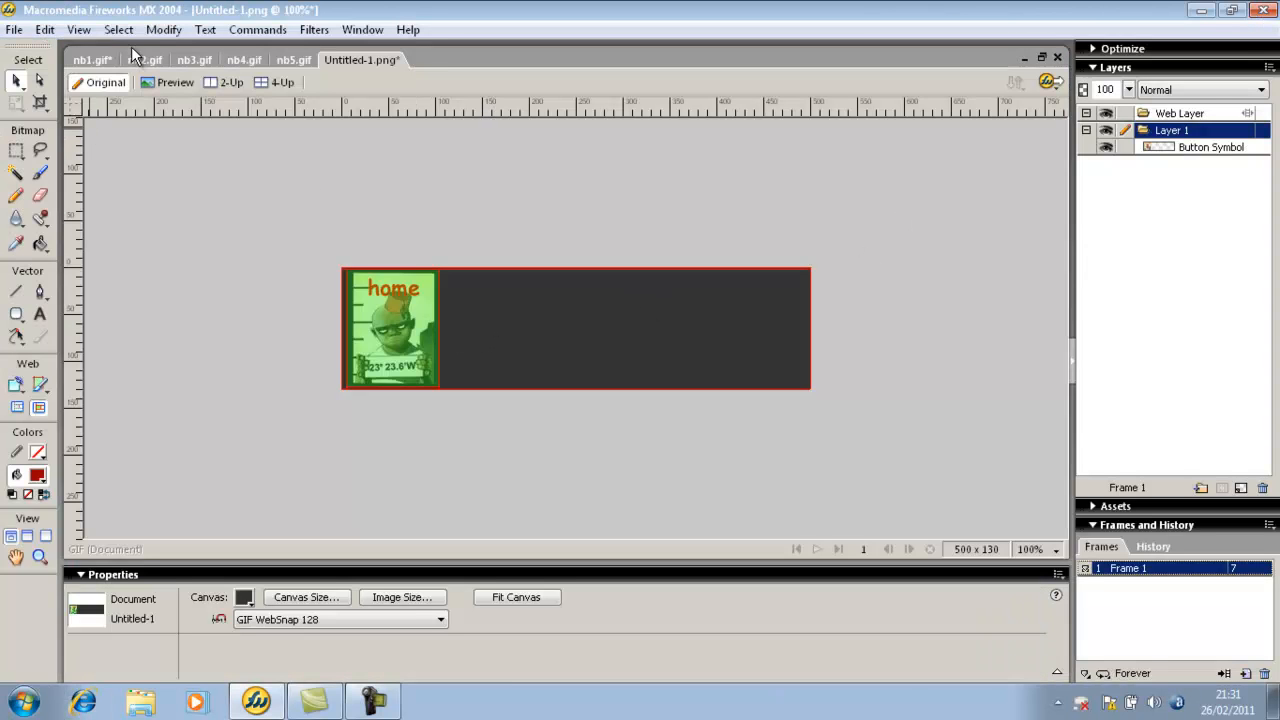
Step: Insert a second new button into the navigation bar document
left_click(45, 30)
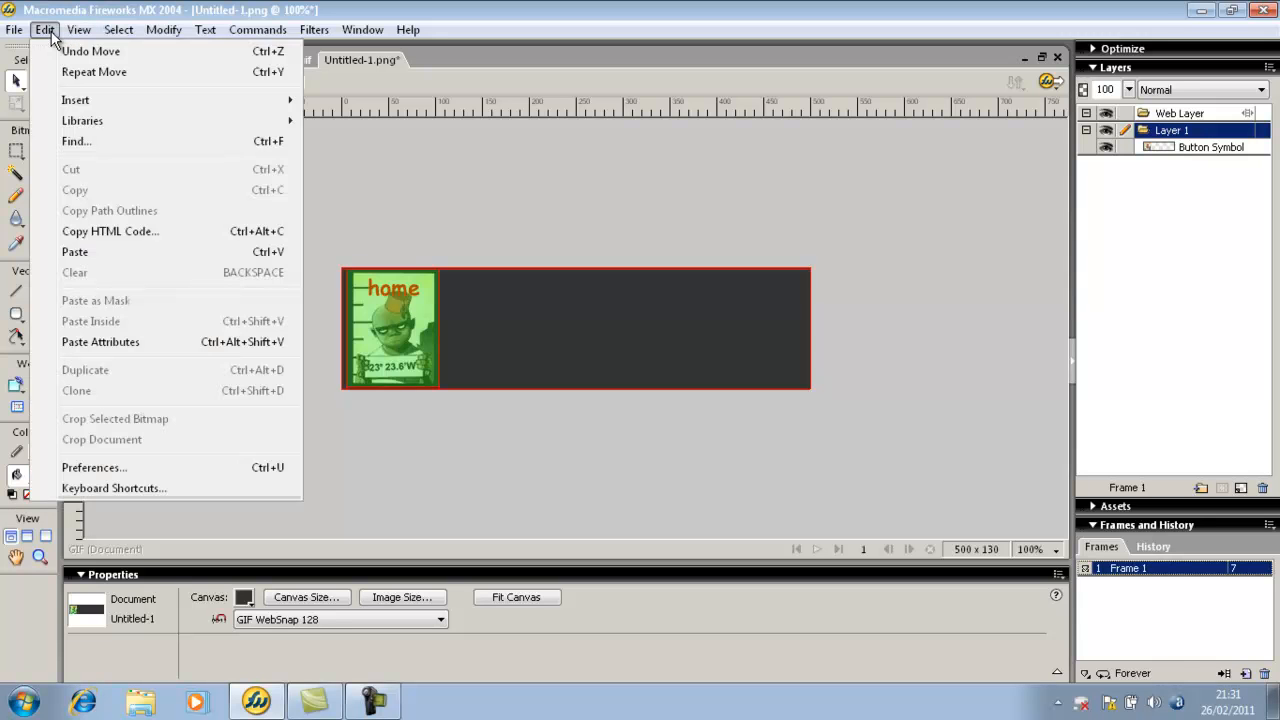
mouse_move(110, 100)
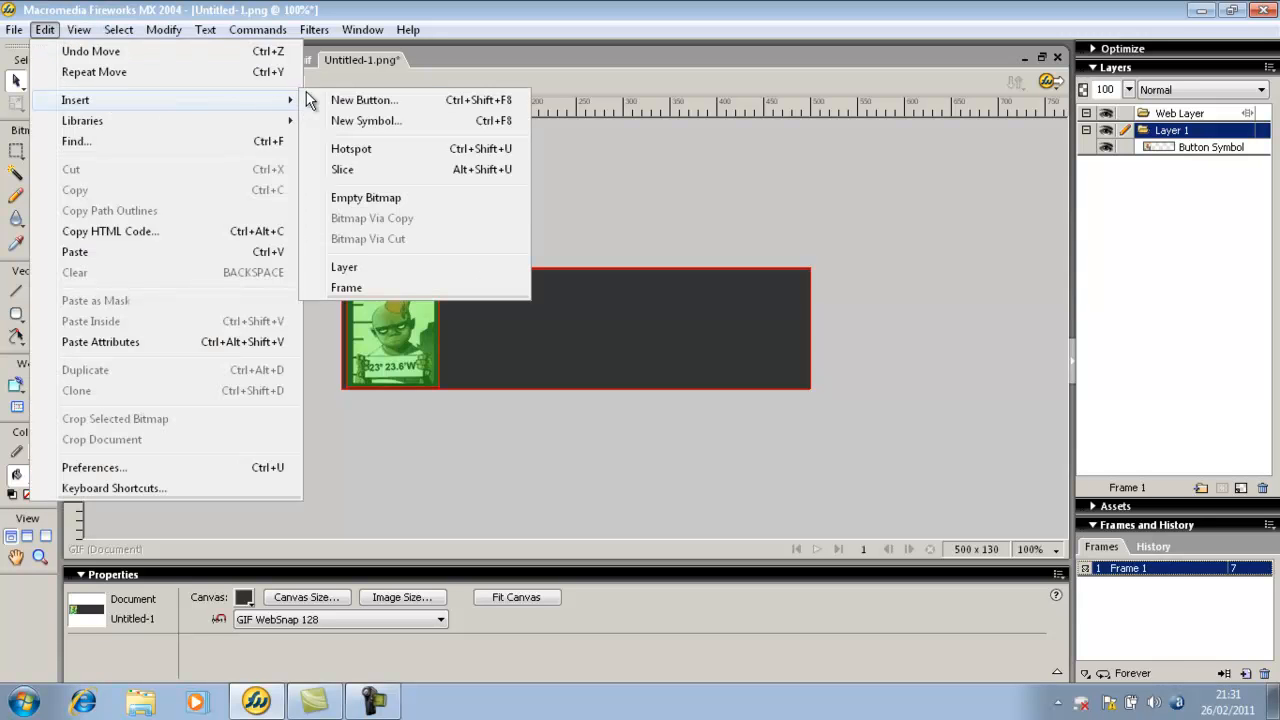
left_click(357, 103)
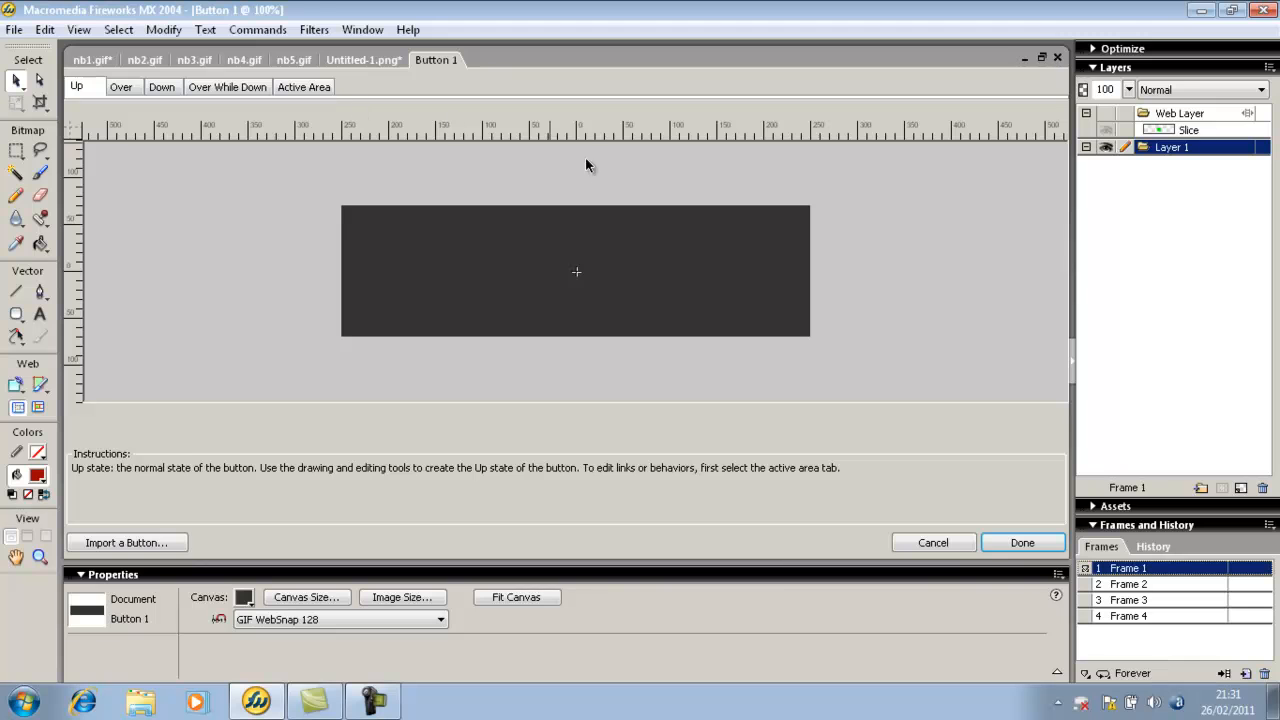
Step: Copy the nb2.gif image into the new button's Up state without resampling and centre it at about X -43, Y -59
left_click(141, 59)
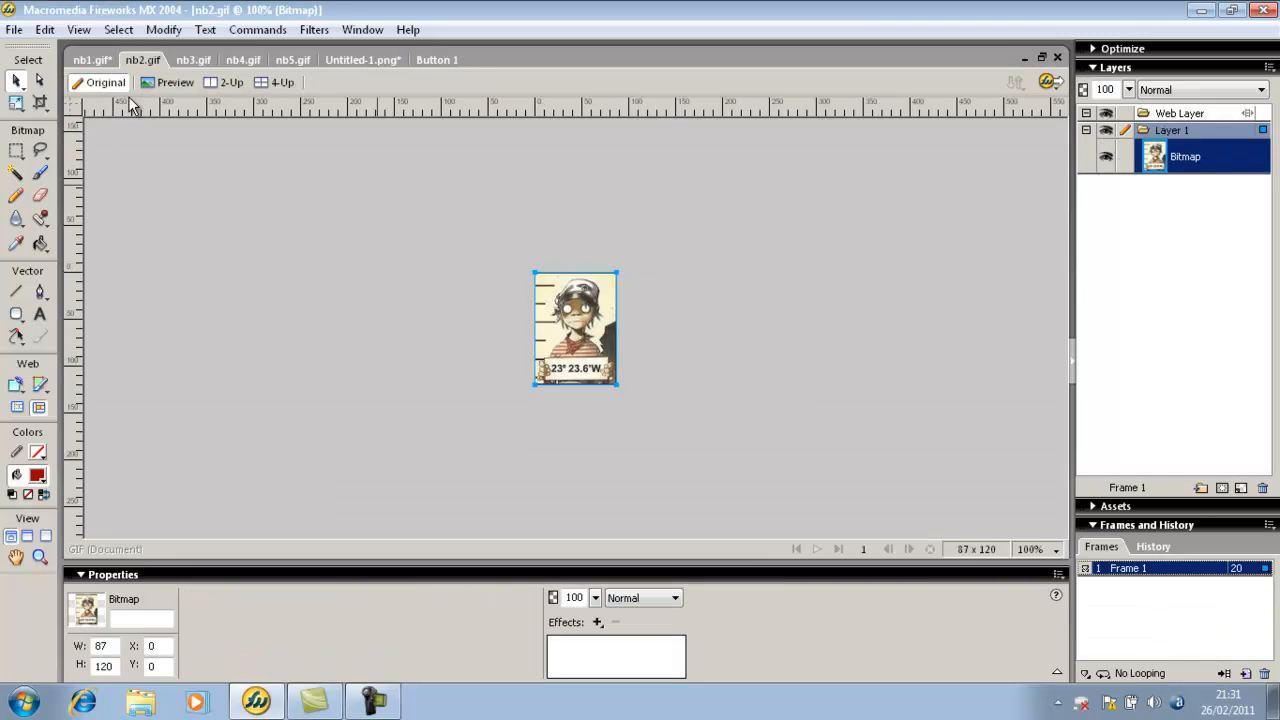
left_click(47, 29)
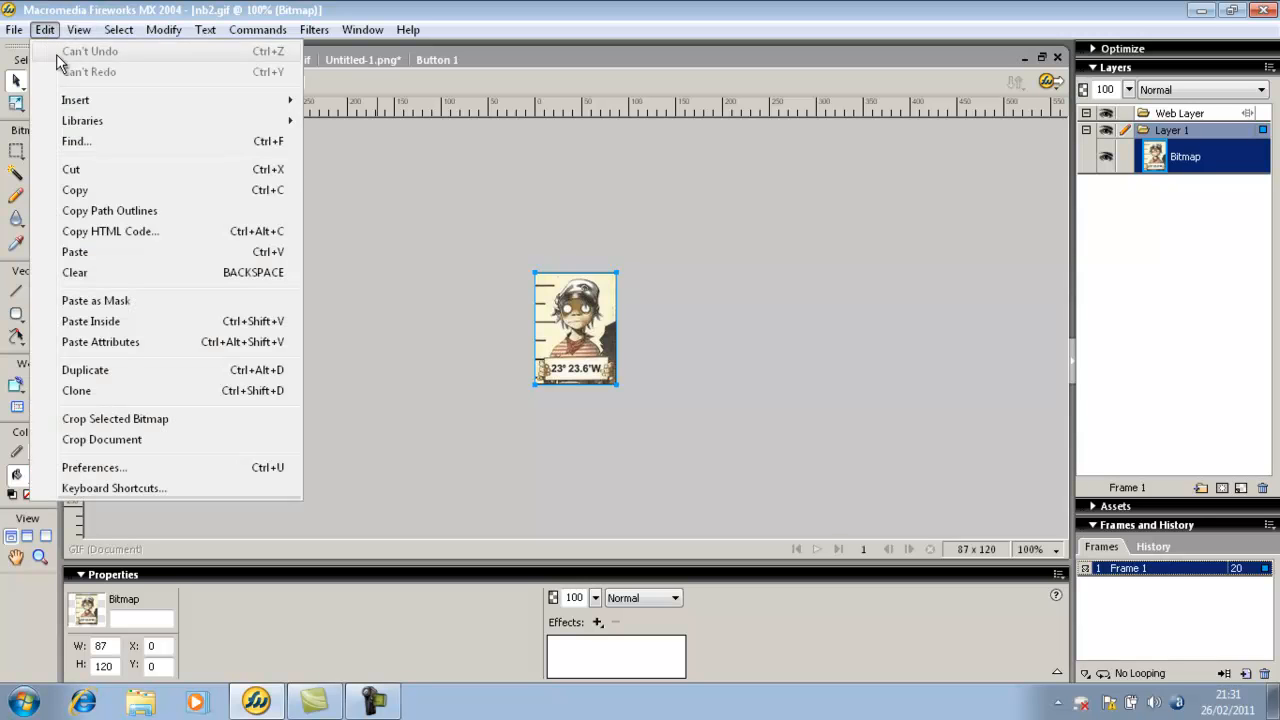
left_click(88, 189)
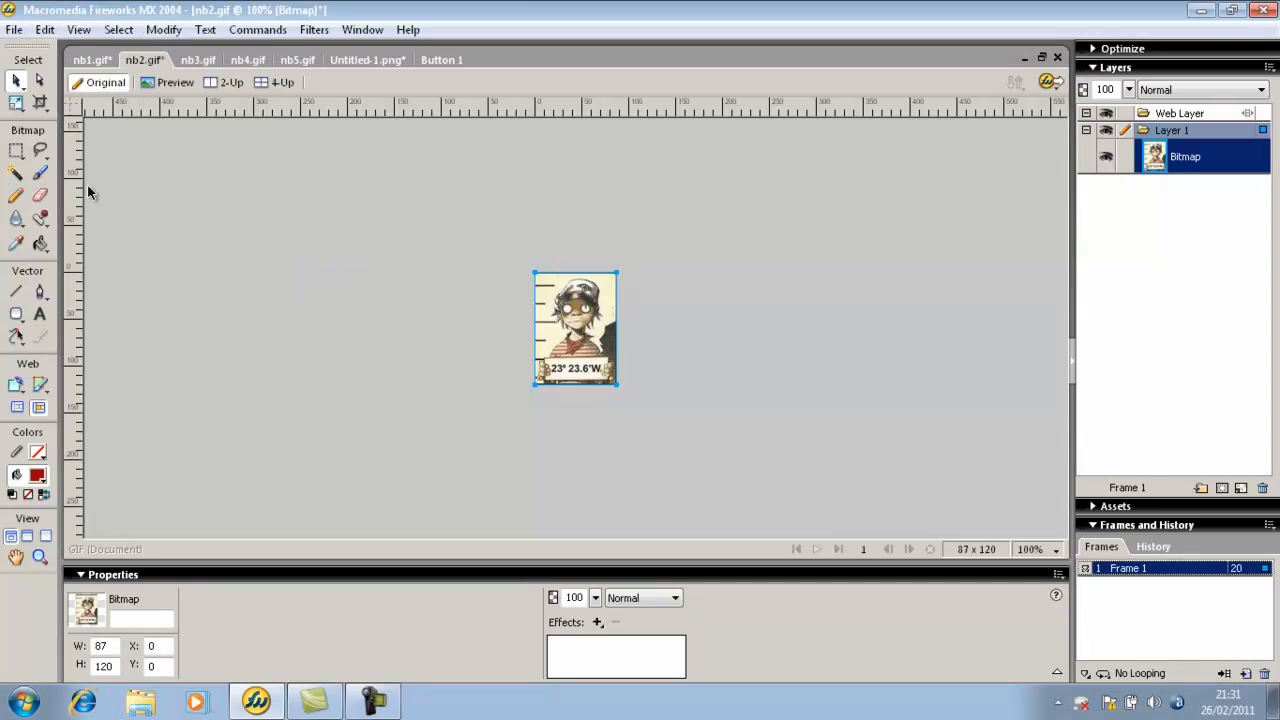
left_click(444, 60)
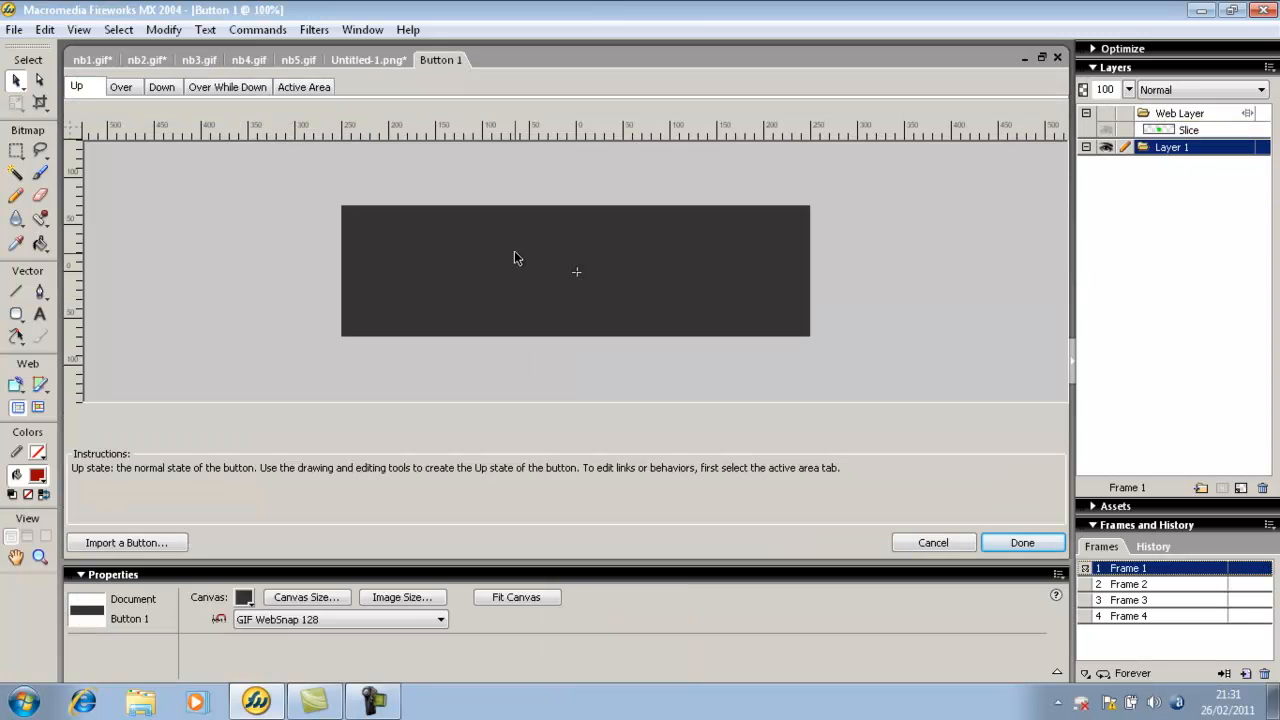
left_click(45, 29)
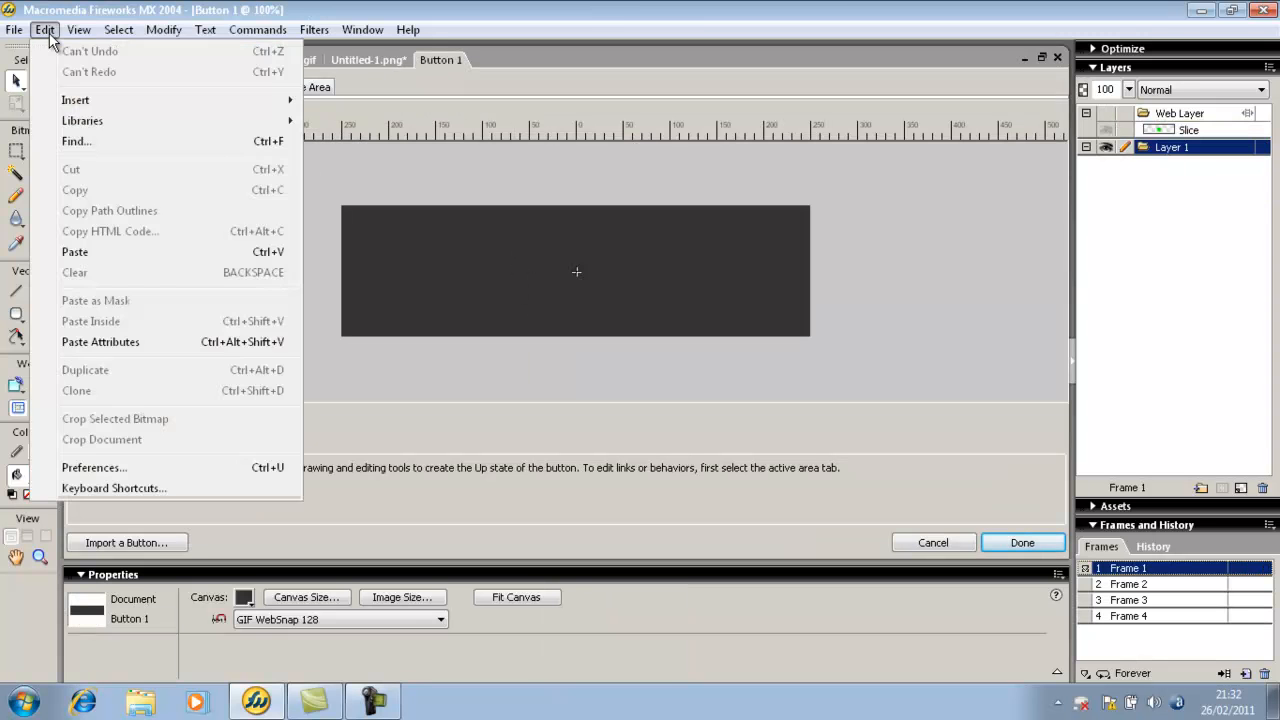
left_click(104, 252)
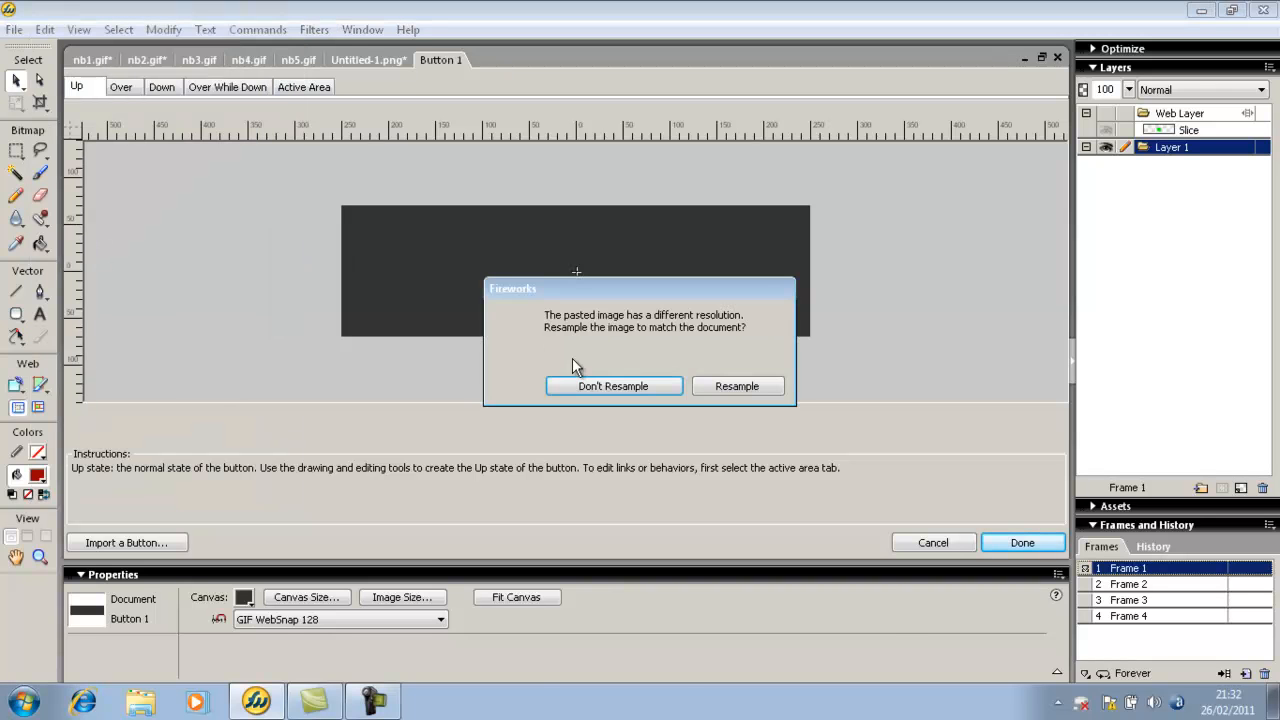
left_click(626, 380)
left_click_drag(630, 334, 592, 265)
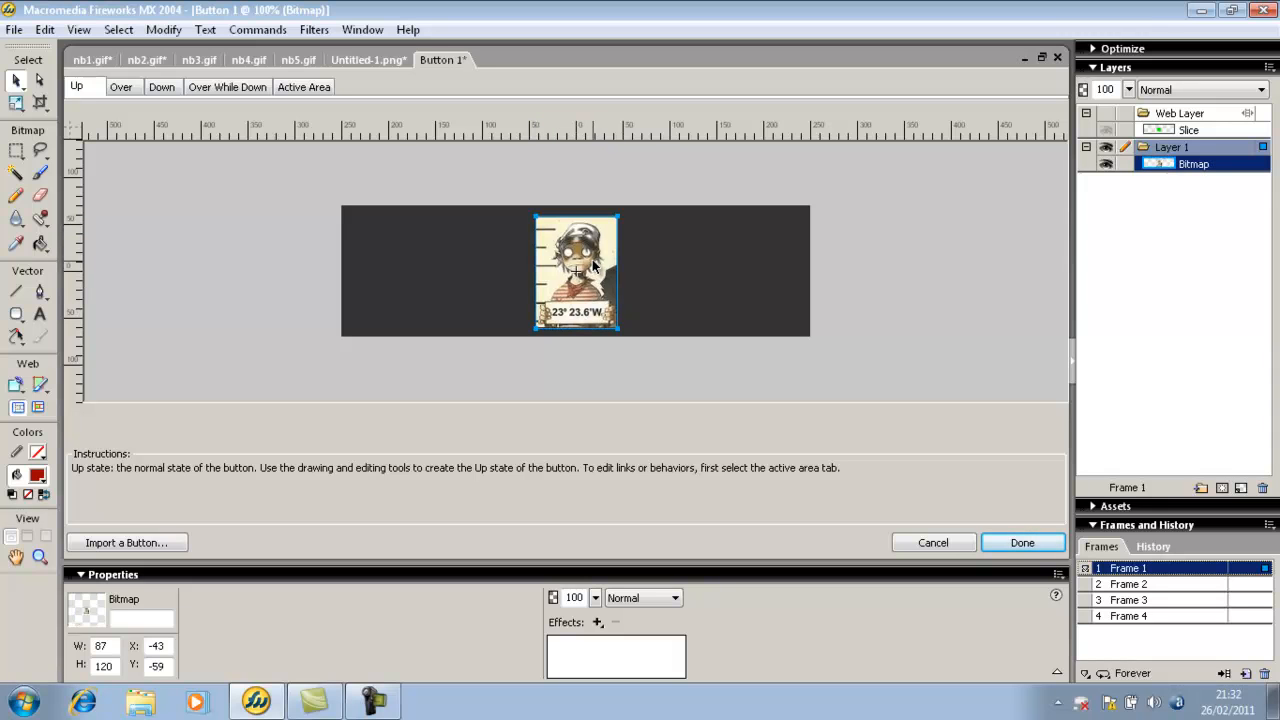
Step: Add the text "Band" in the Up state and centre it over the top of the character image, about X -31, Y -53
left_click(40, 314)
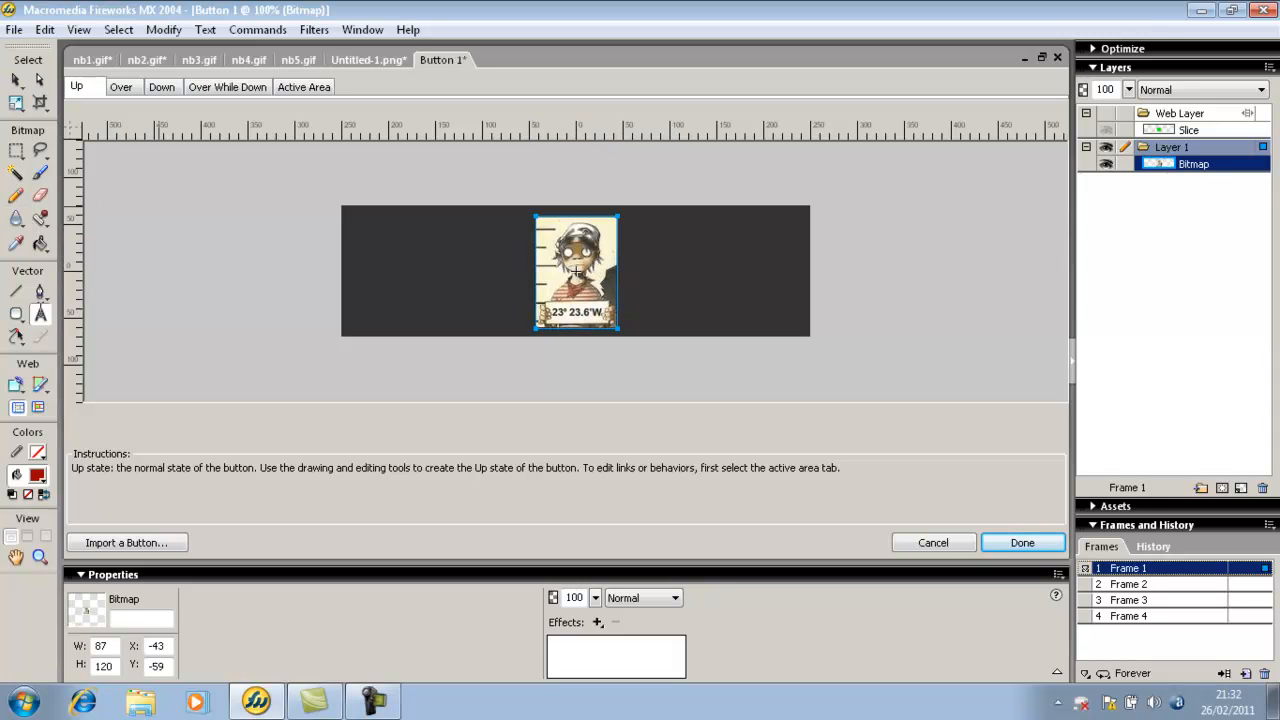
left_click(550, 232)
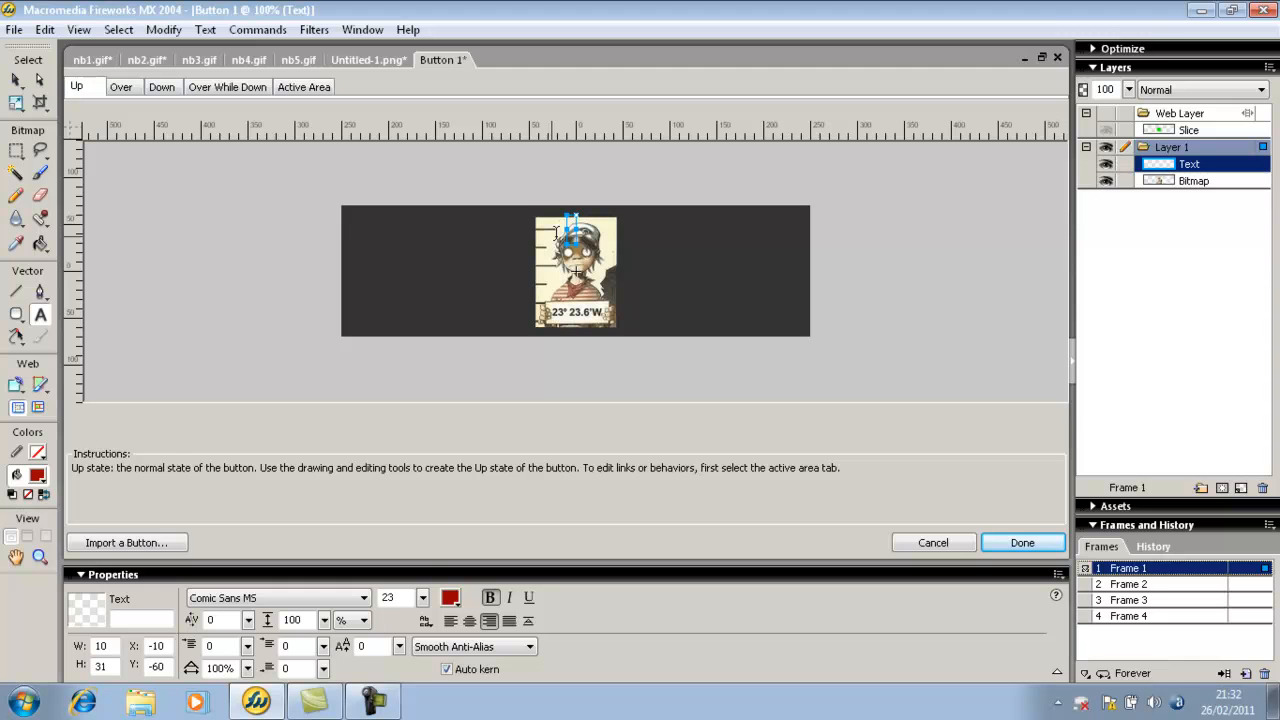
type("Band")
left_click(15, 79)
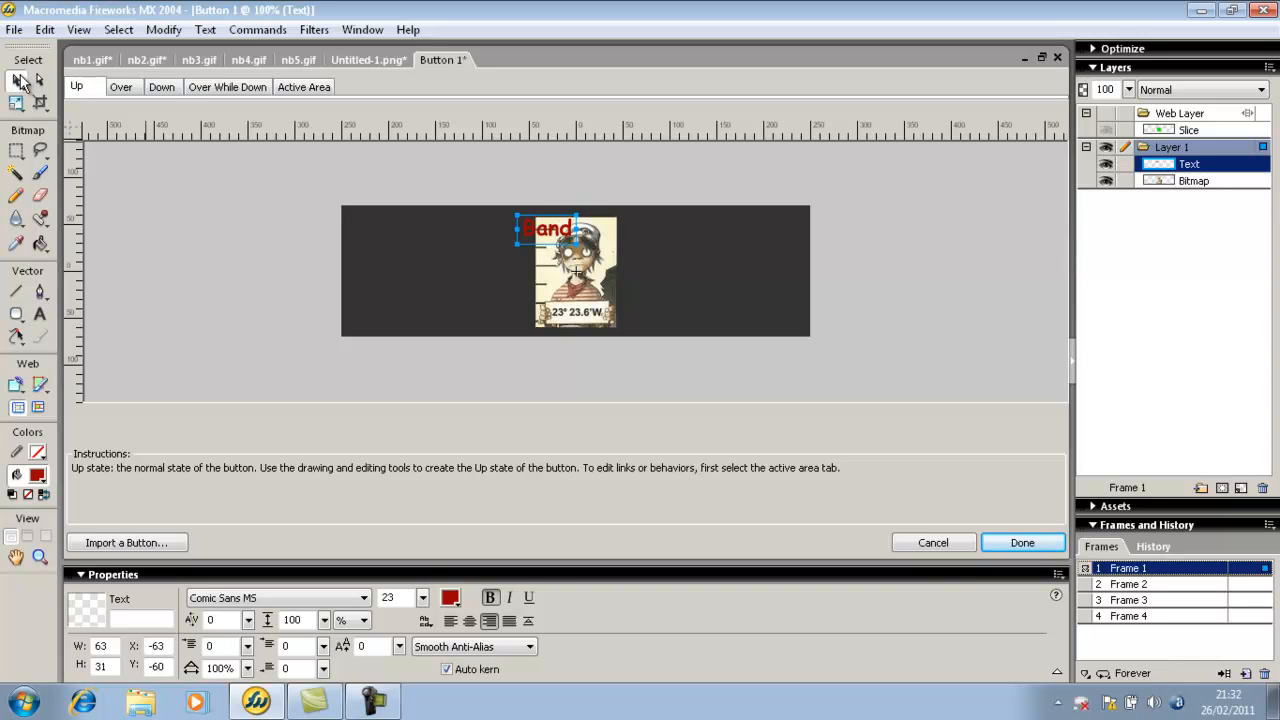
left_click(540, 232)
left_click_drag(540, 235, 583, 239)
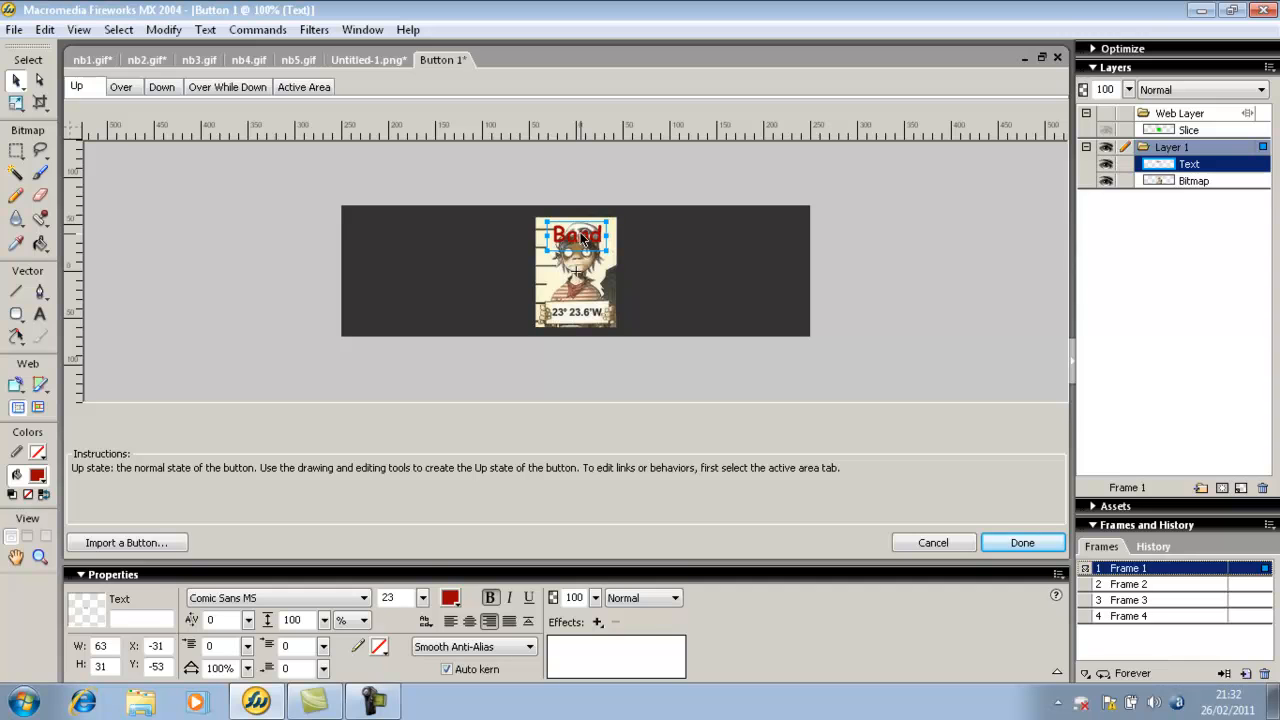
left_click(600, 285)
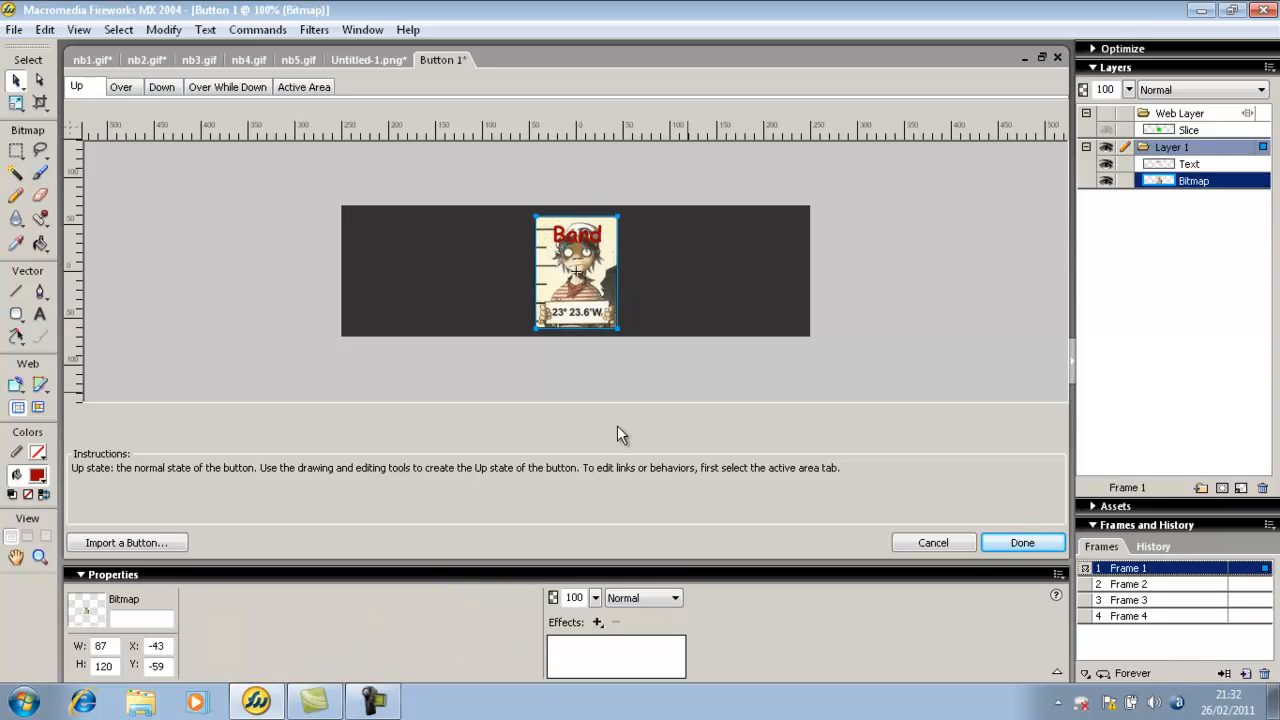
Step: Copy the Up graphic into the Over state and the Over graphic into the Down state, and check the active area
left_click(121, 88)
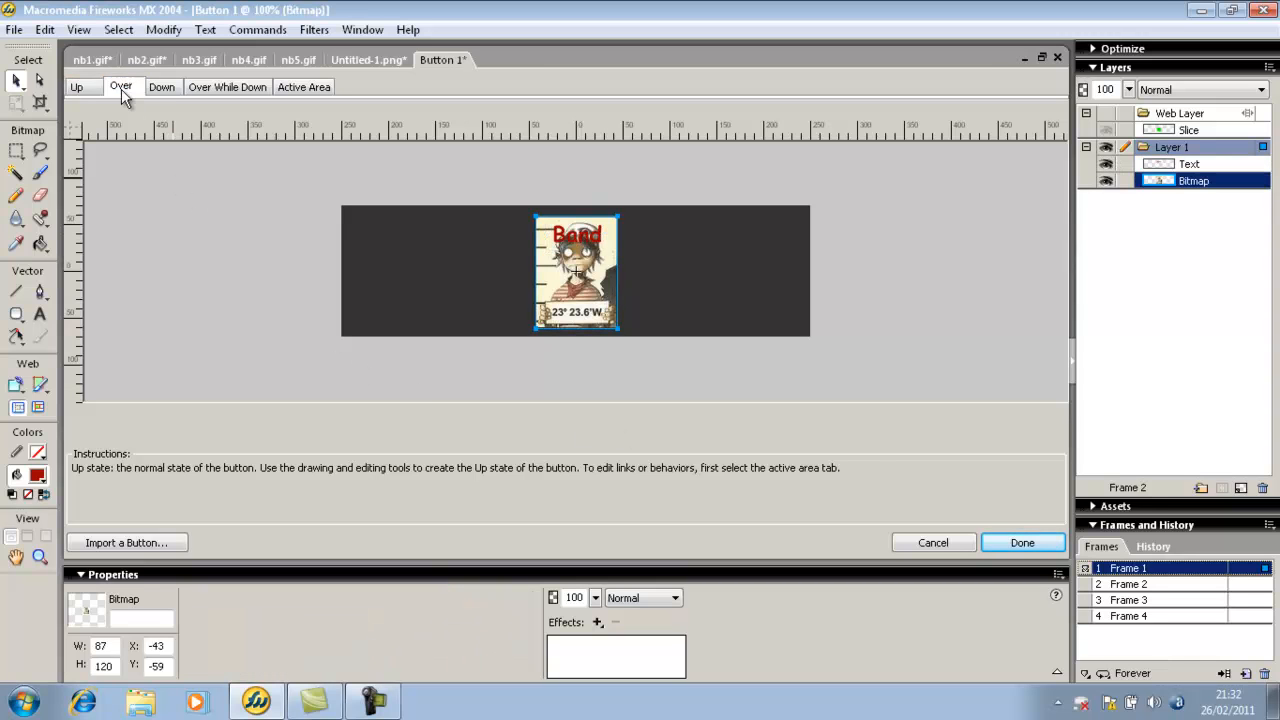
left_click(957, 432)
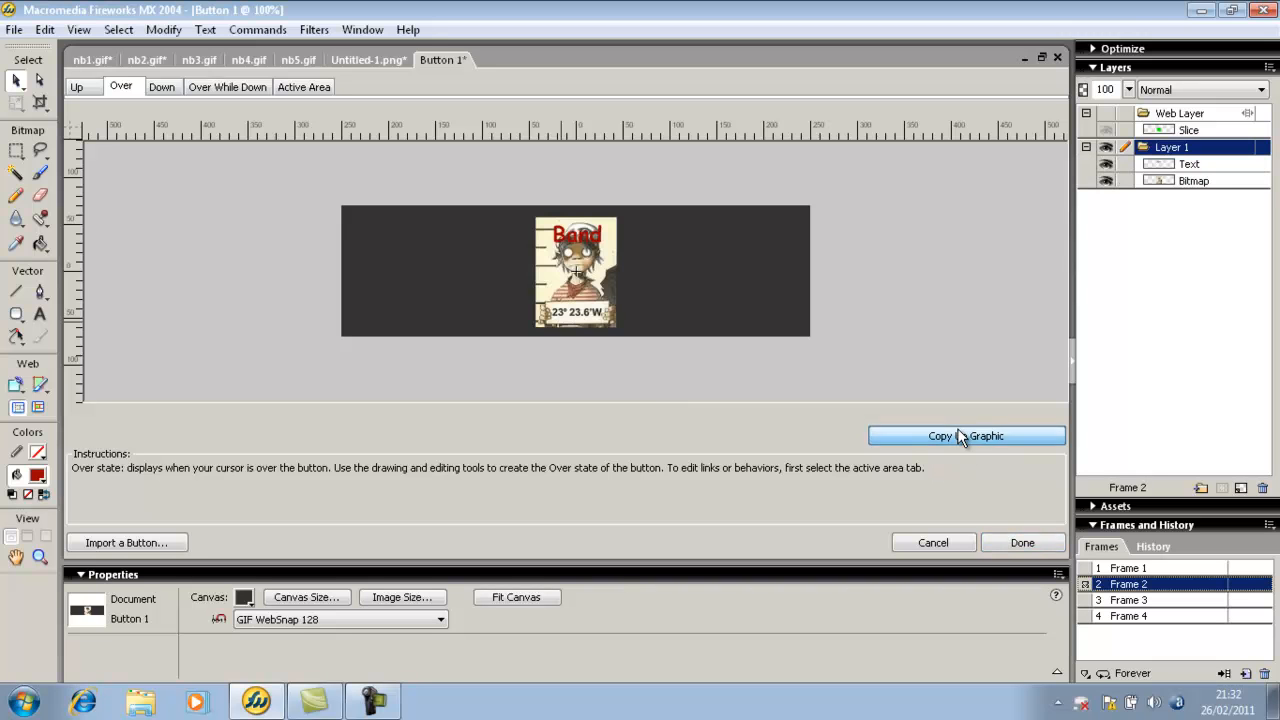
left_click(161, 87)
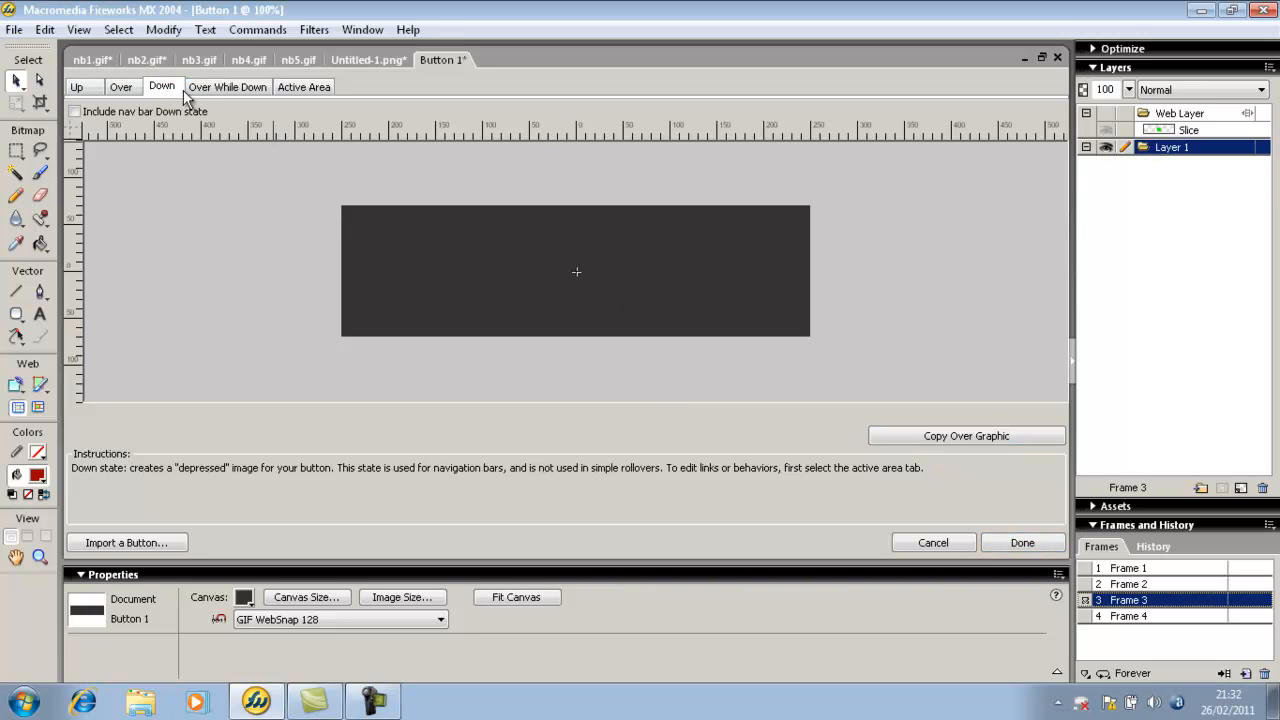
left_click(960, 438)
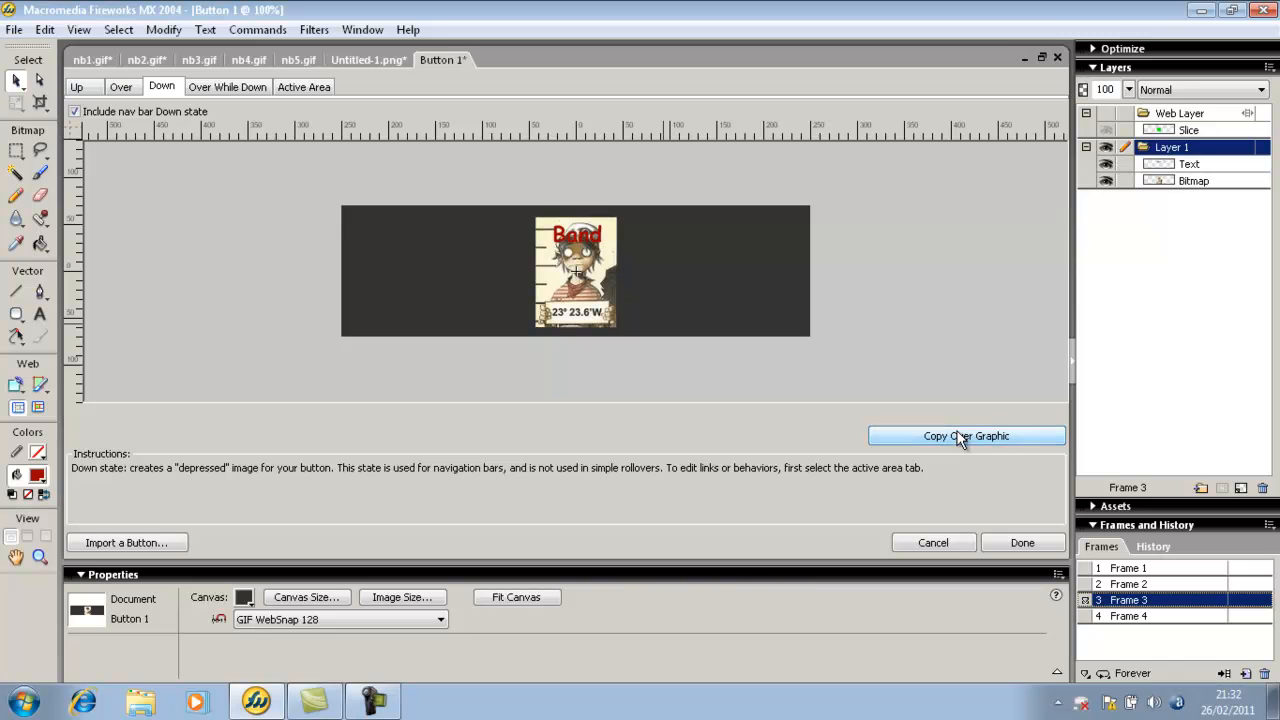
left_click(298, 87)
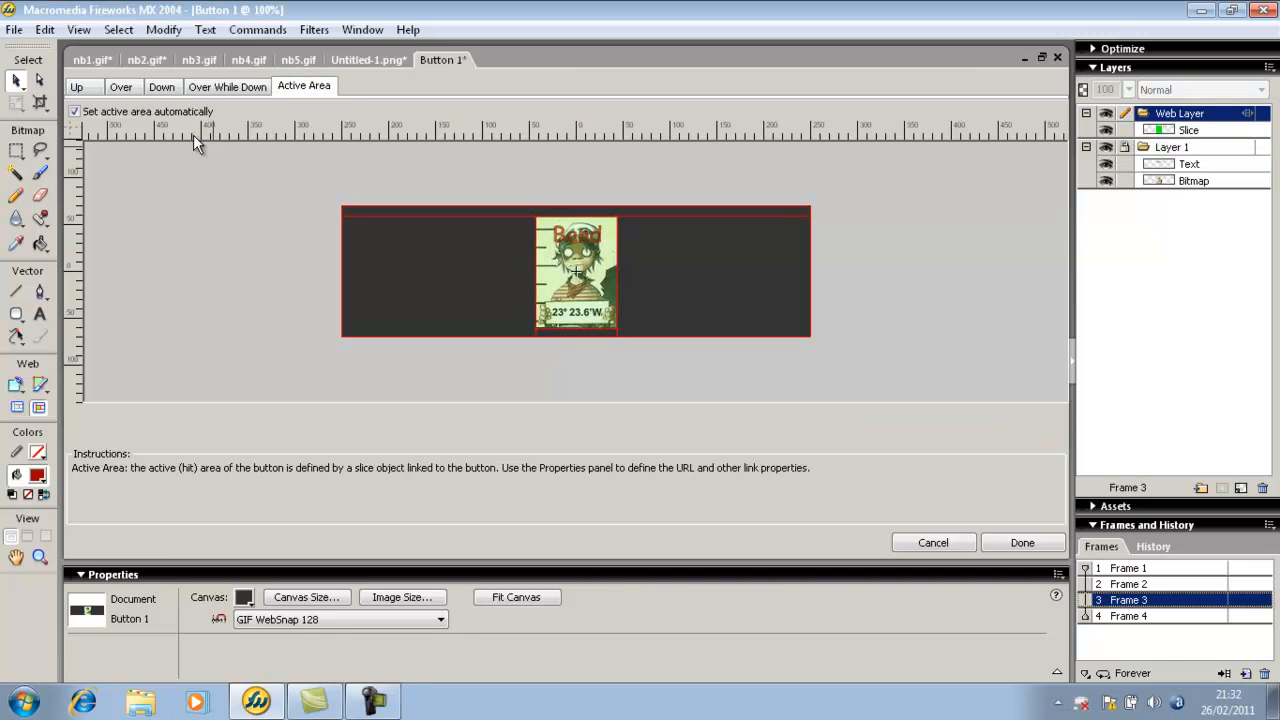
Step: In the Over state, free-transform the character image: tilt it slightly clockwise and shrink it to about 99 by 123 pixels
left_click(121, 87)
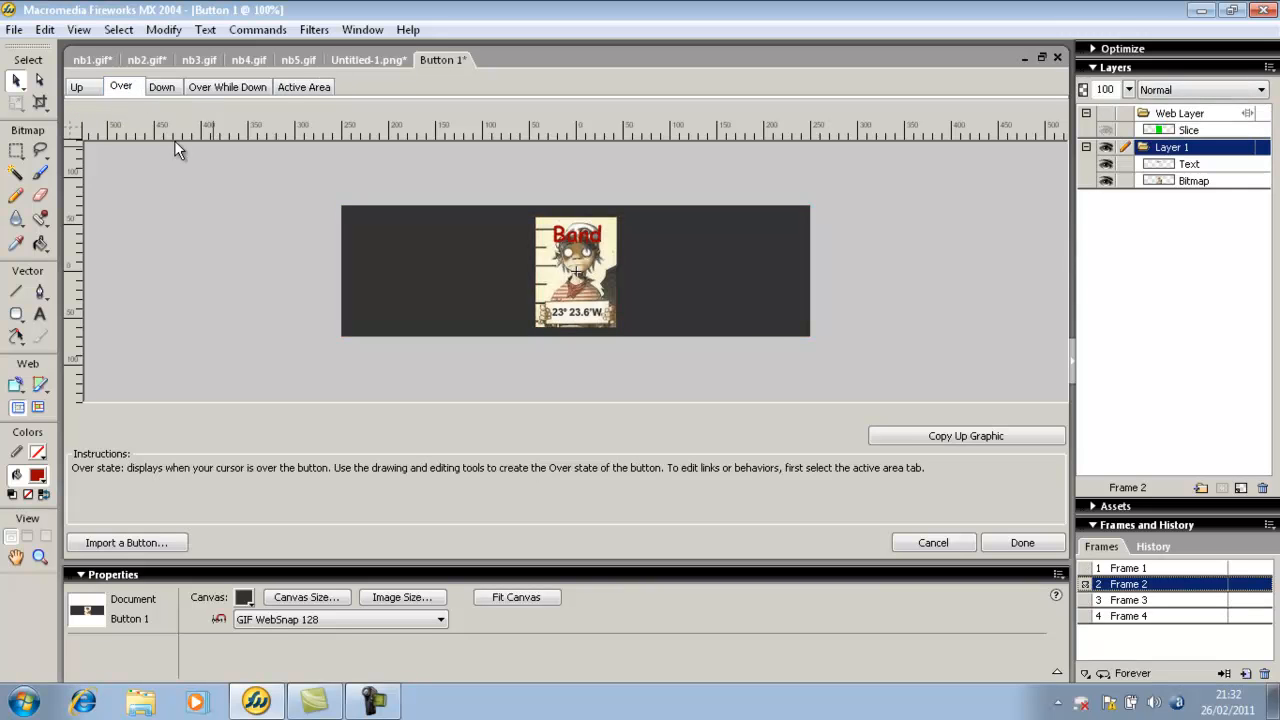
left_click(556, 307)
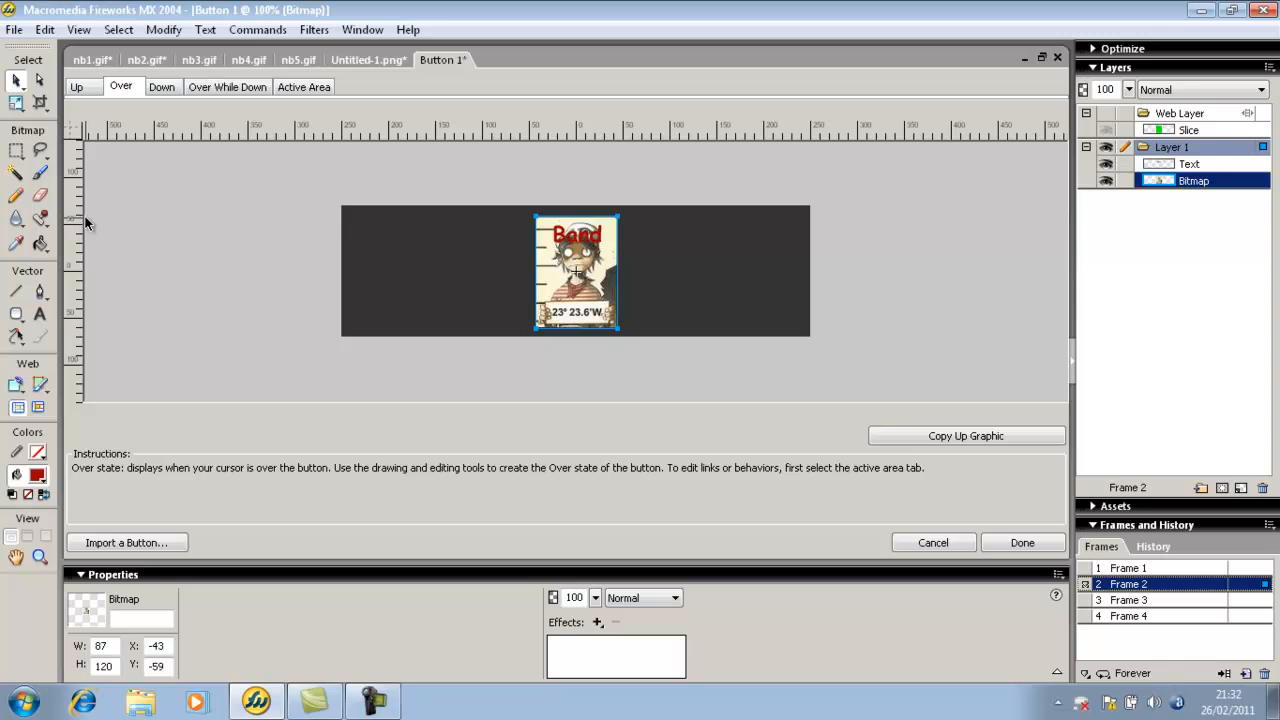
left_click(163, 29)
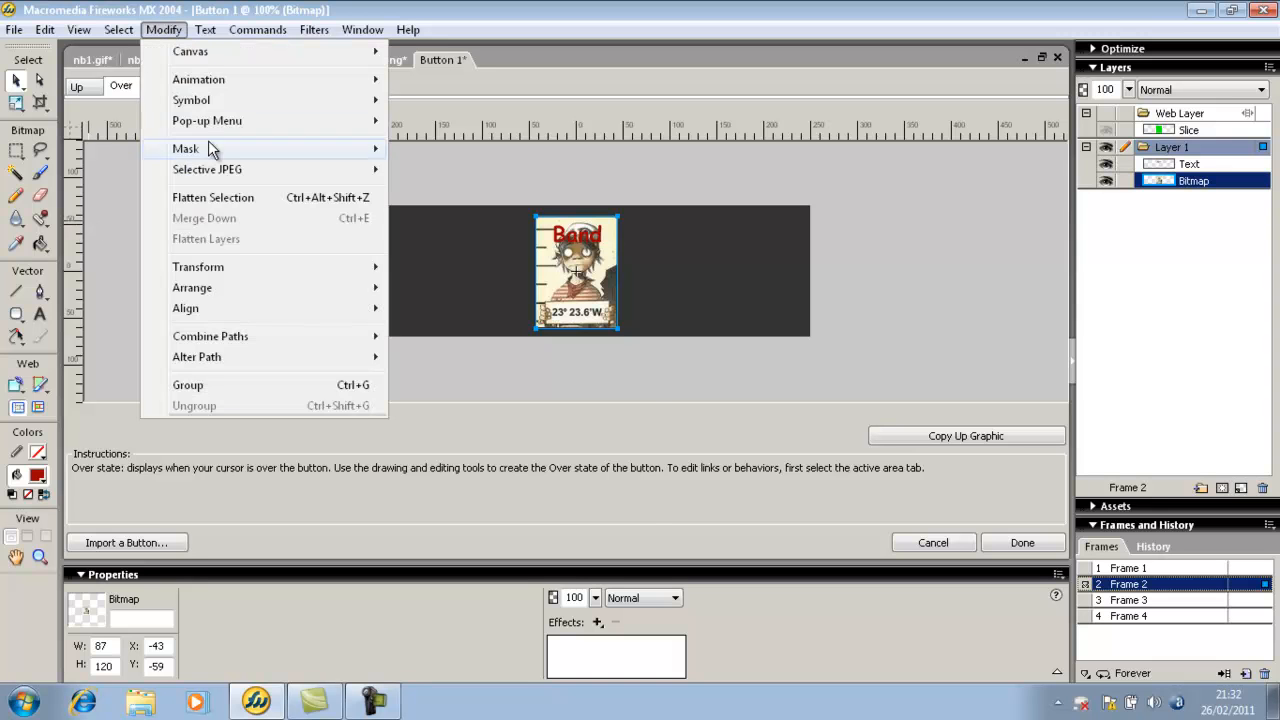
mouse_move(226, 266)
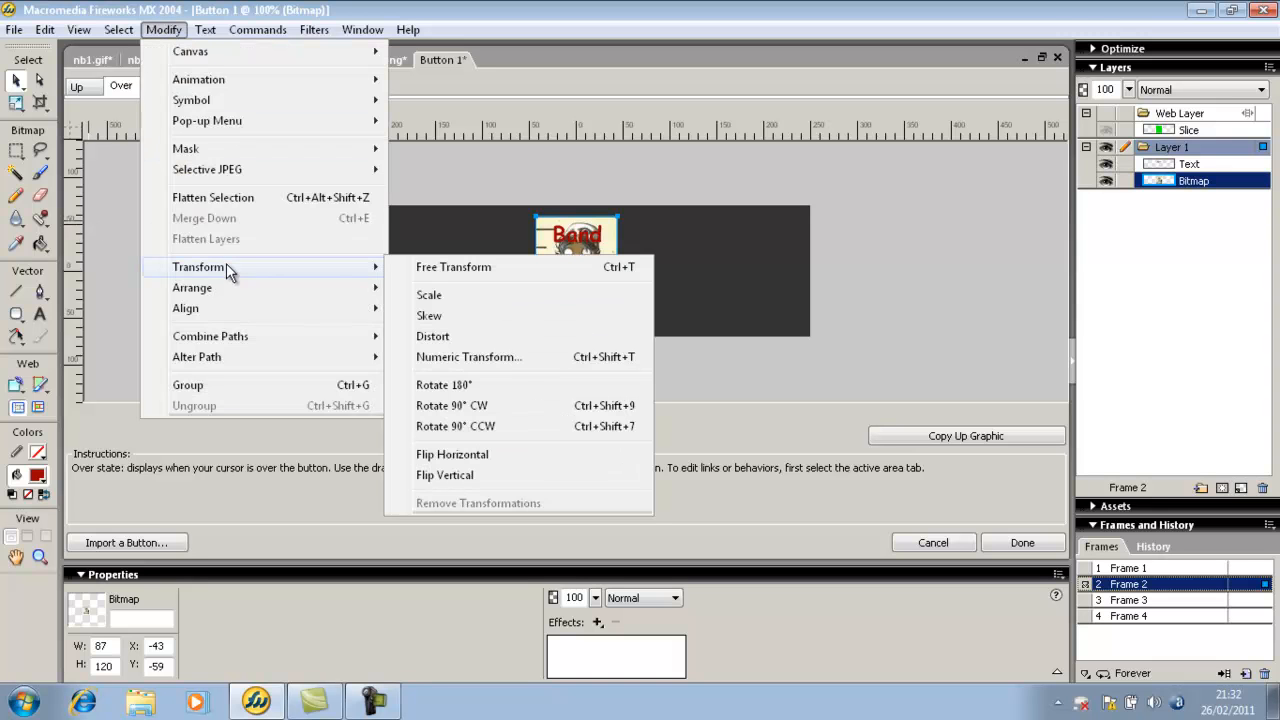
left_click(451, 268)
left_click_drag(634, 210, 643, 216)
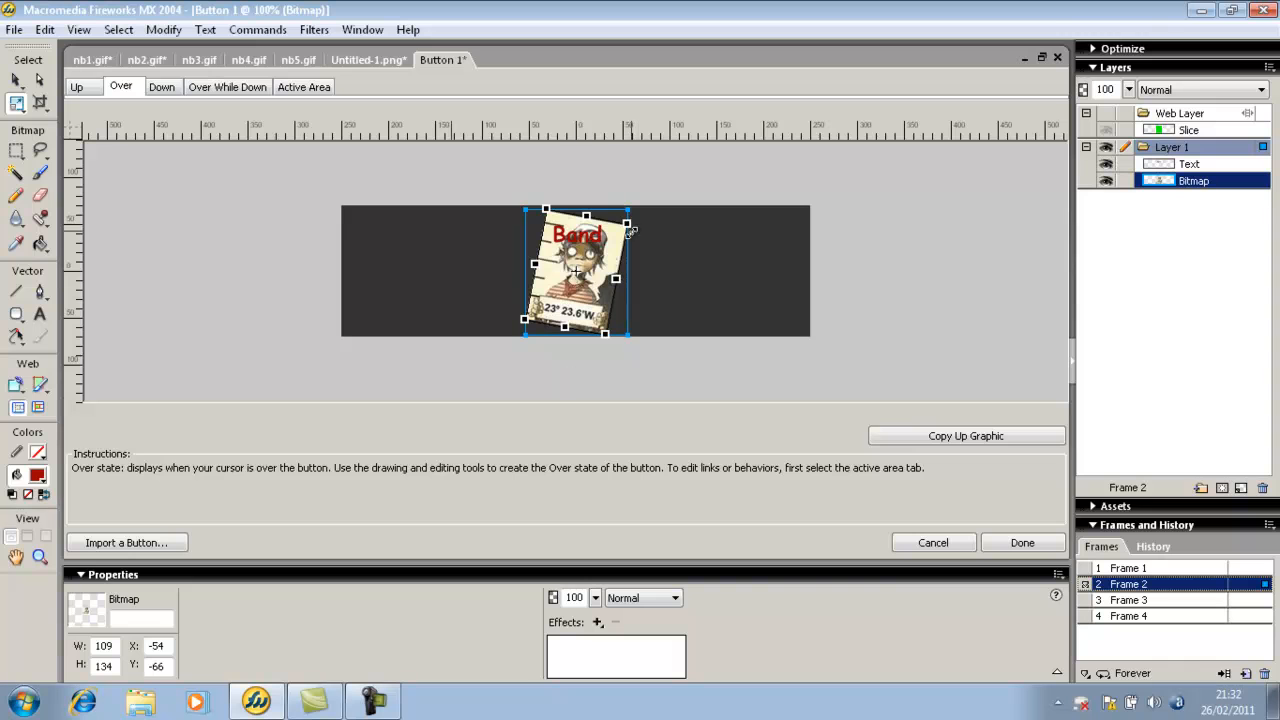
left_click_drag(628, 223, 586, 264)
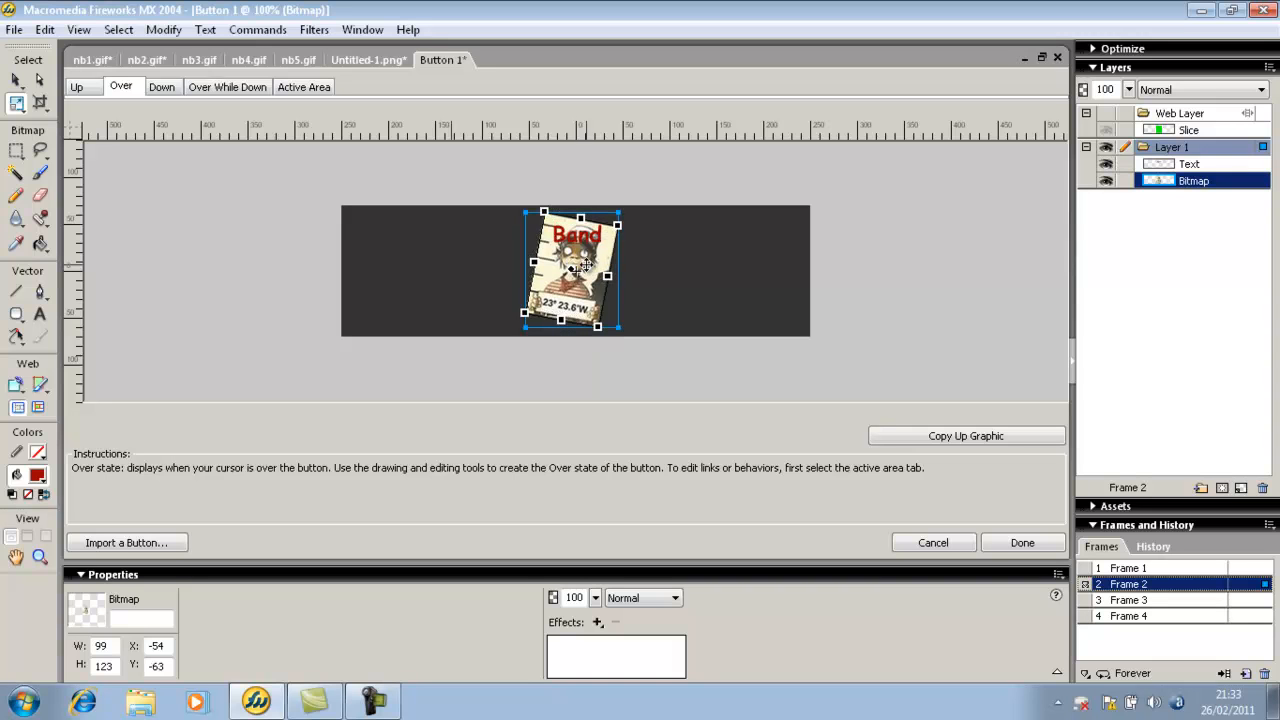
Step: In the Down state, invert the colours of the character image behind the "Band" text
left_click(162, 89)
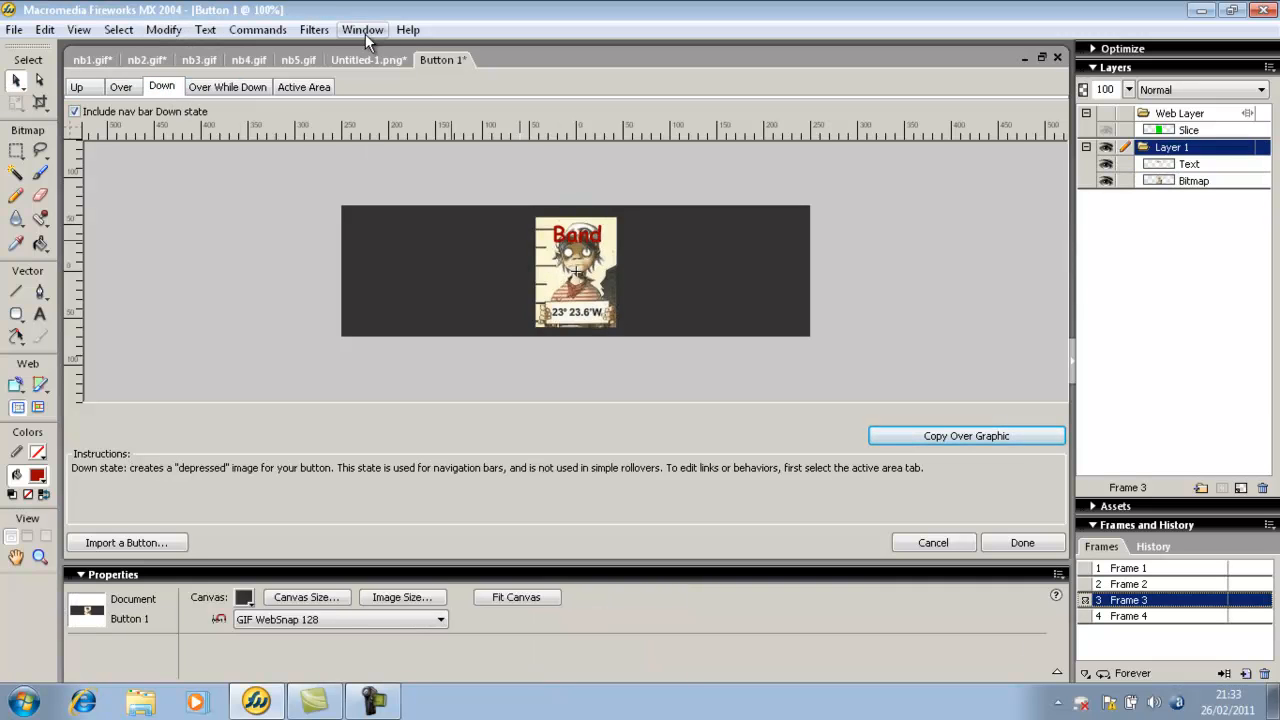
left_click(314, 28)
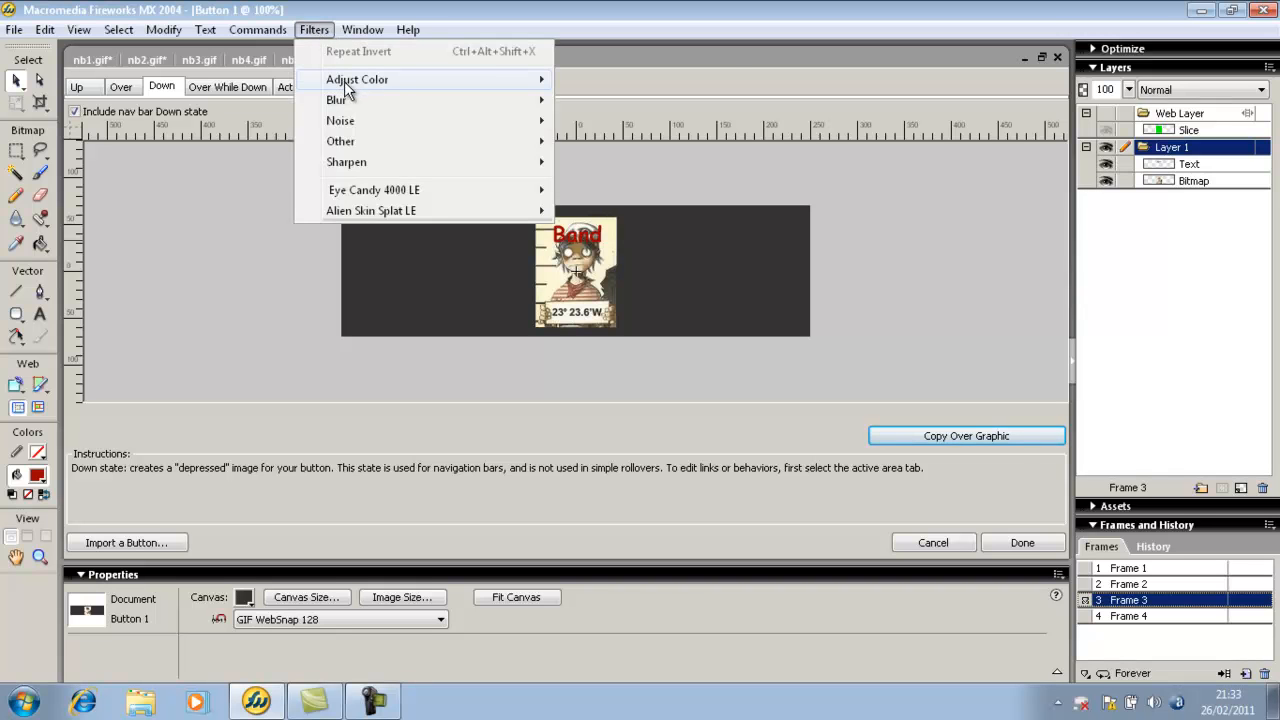
mouse_move(347, 88)
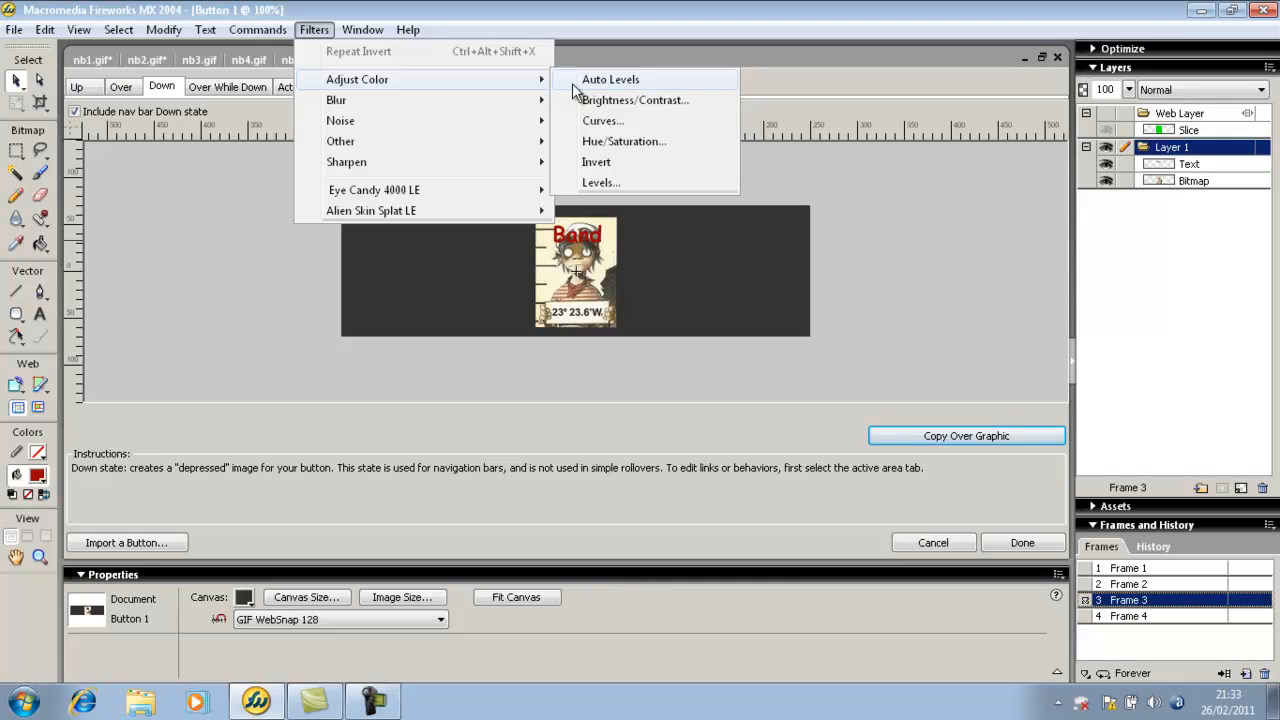
left_click(606, 164)
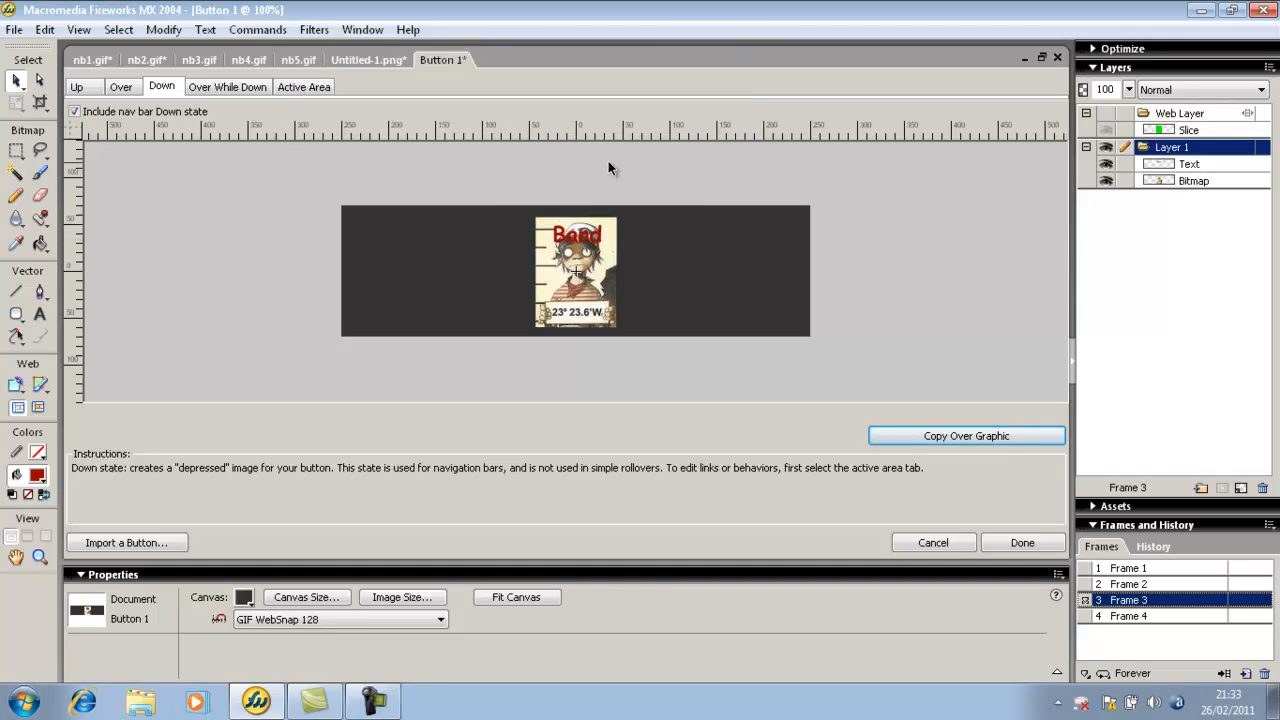
left_click(603, 253)
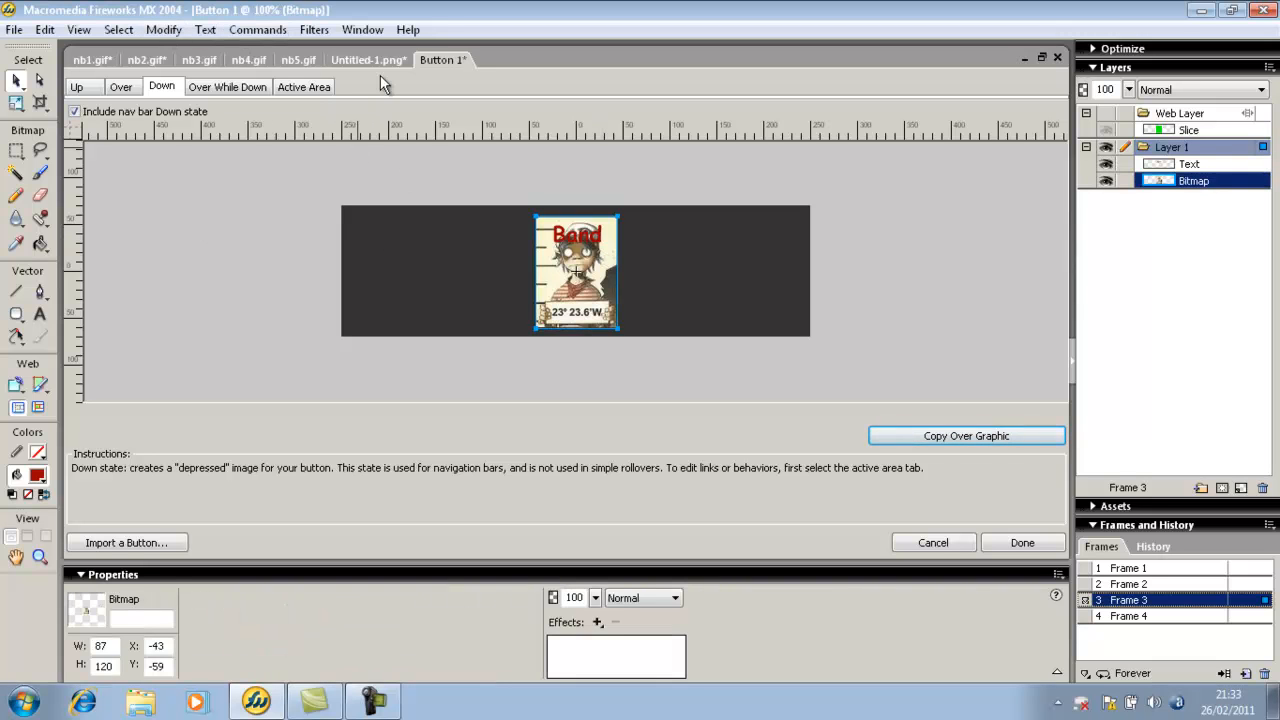
left_click(313, 30)
mouse_move(462, 84)
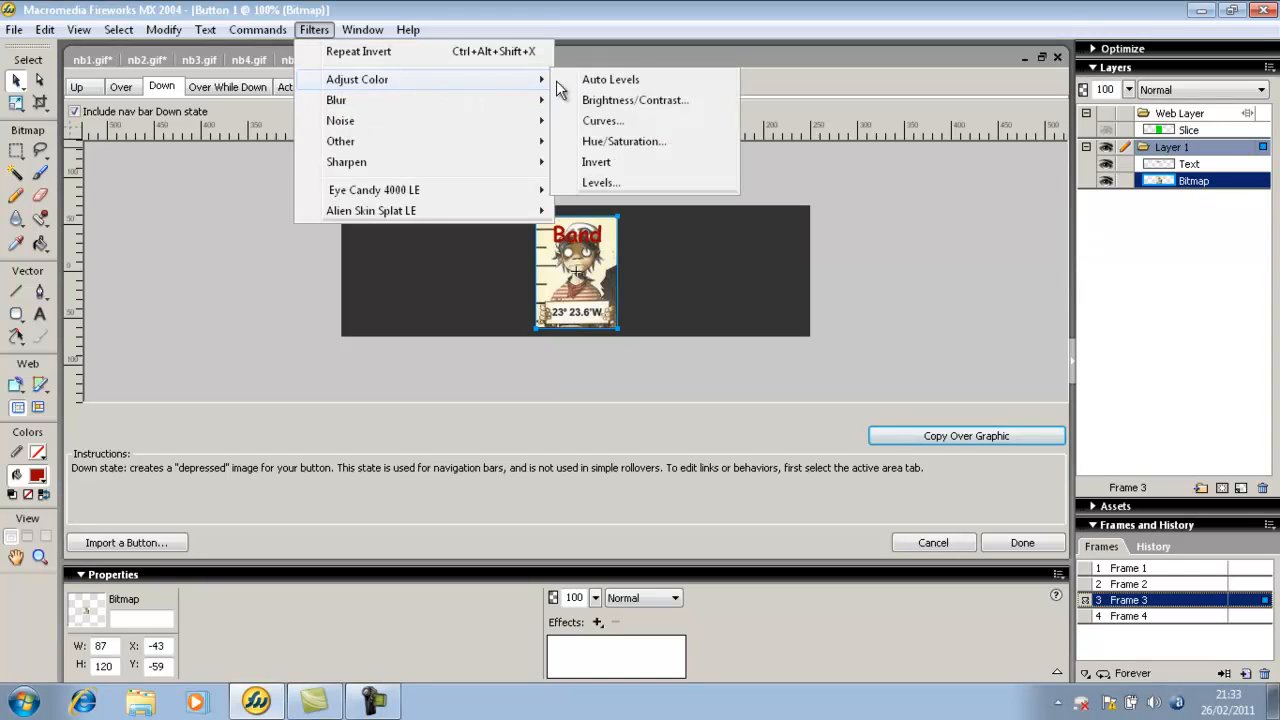
left_click(595, 167)
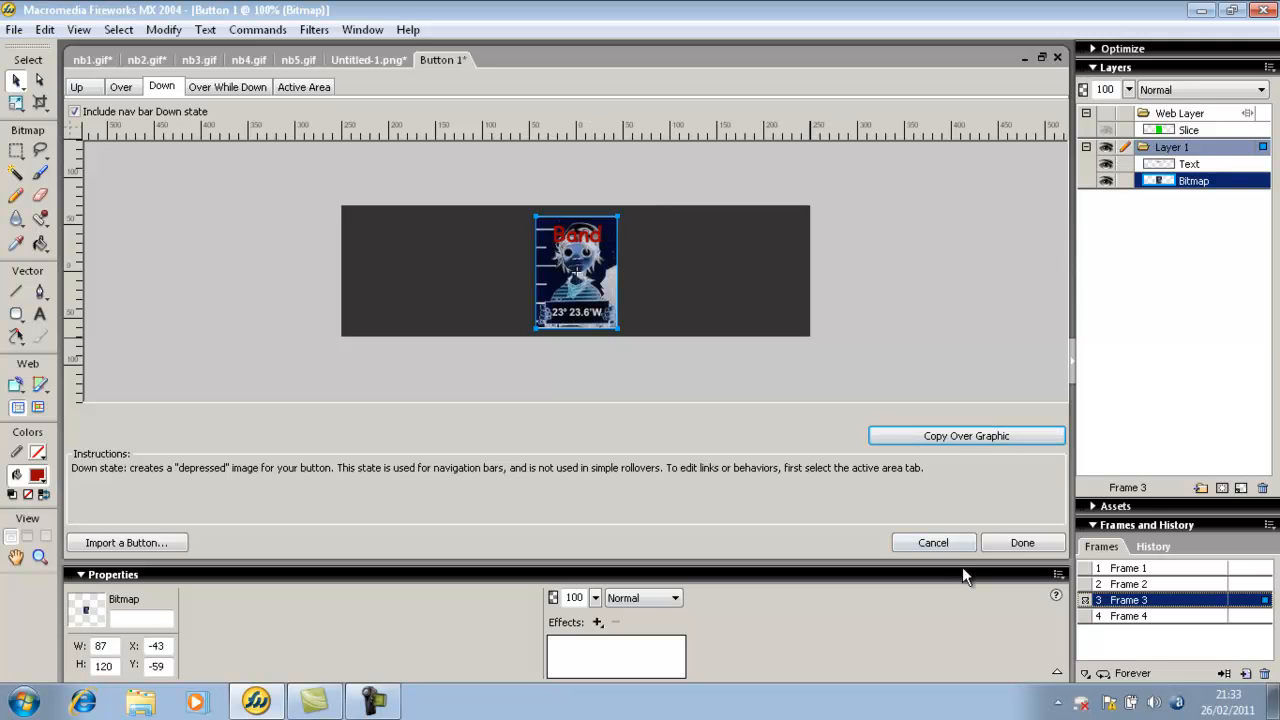
Step: Finish editing the Band button and place it directly beside the home button, at about X 104, Y 2
left_click(1024, 543)
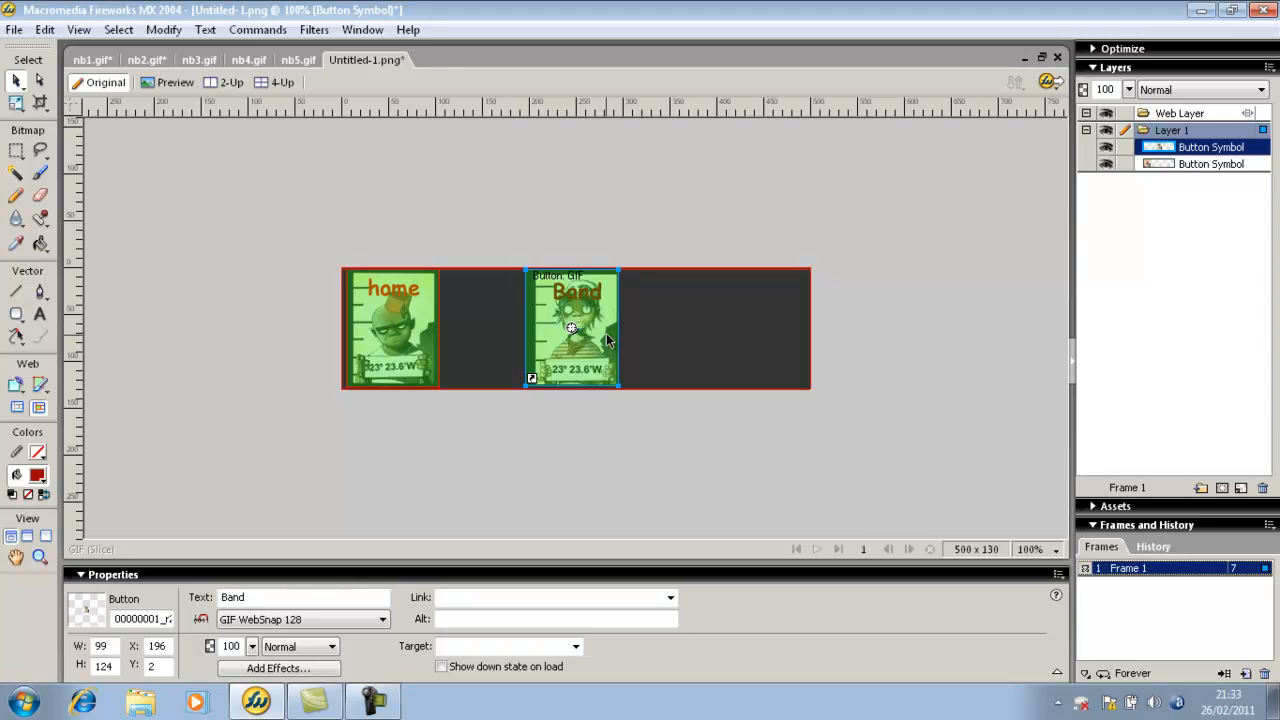
left_click_drag(606, 341, 521, 340)
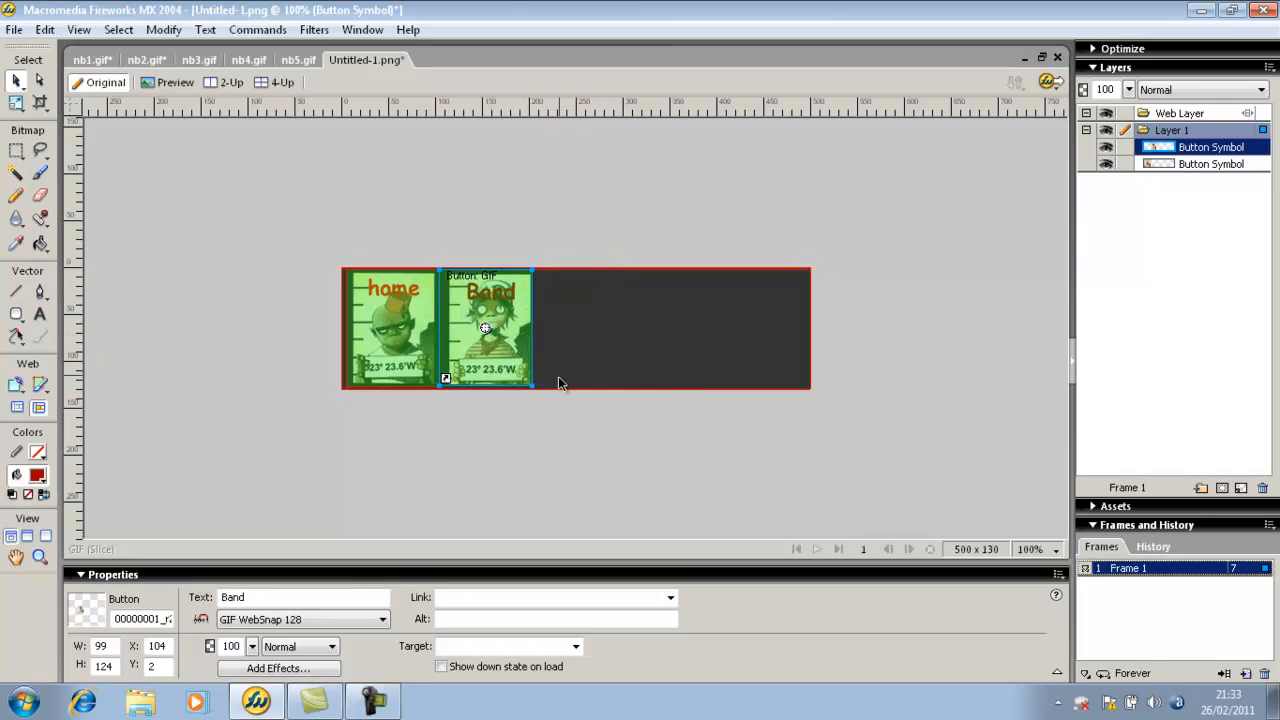
left_click(588, 450)
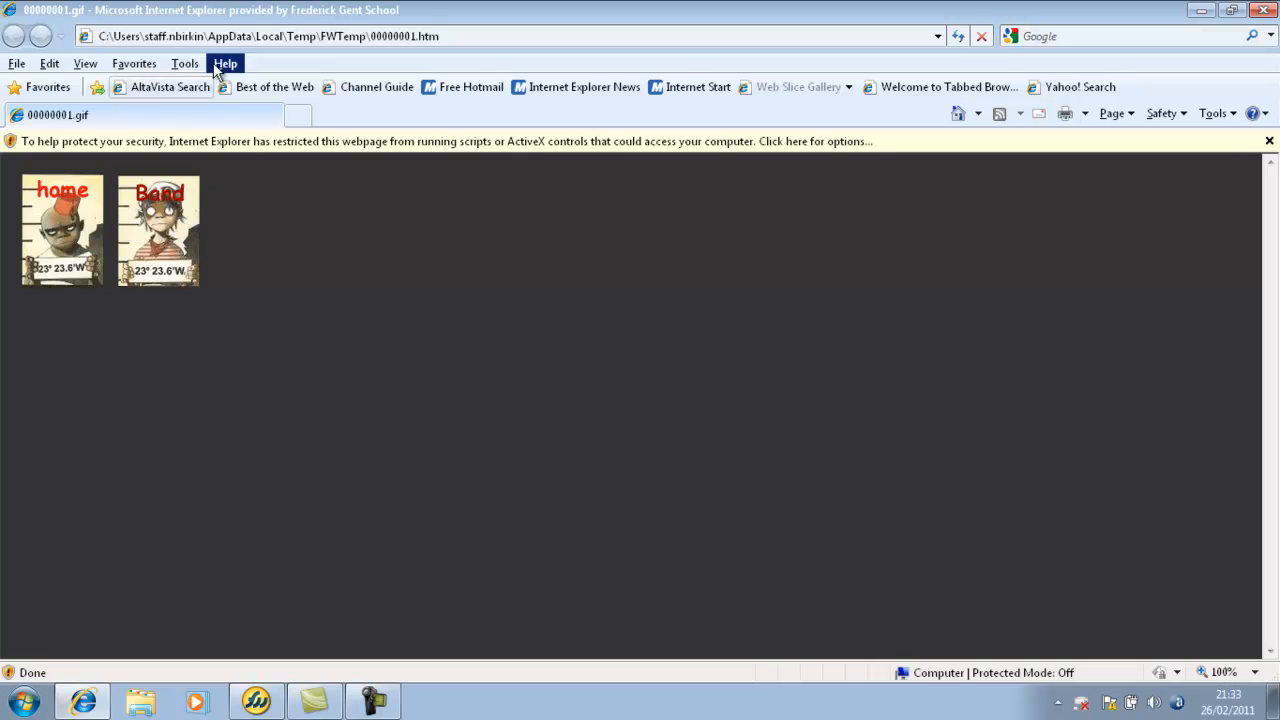
Step: Preview the navigation bar in Internet Explorer, allow its blocked content, and test the rollover and down states of the Band and home buttons
left_click(466, 146)
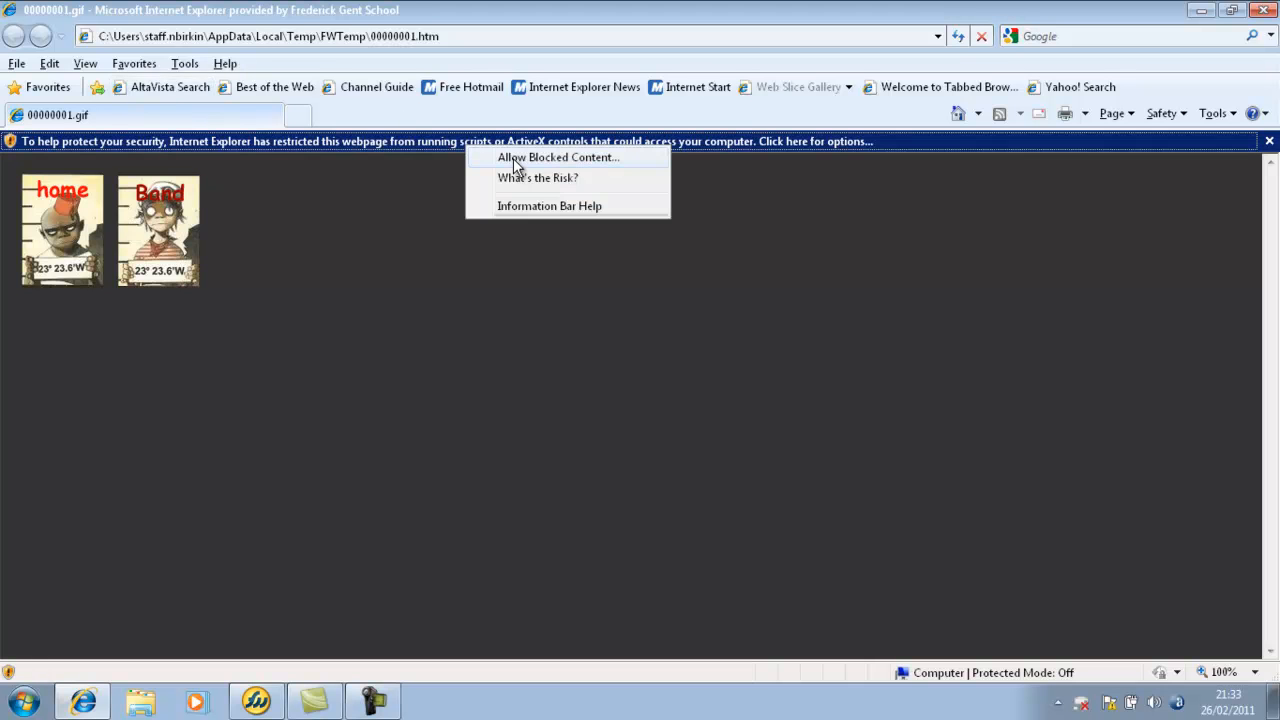
left_click(514, 160)
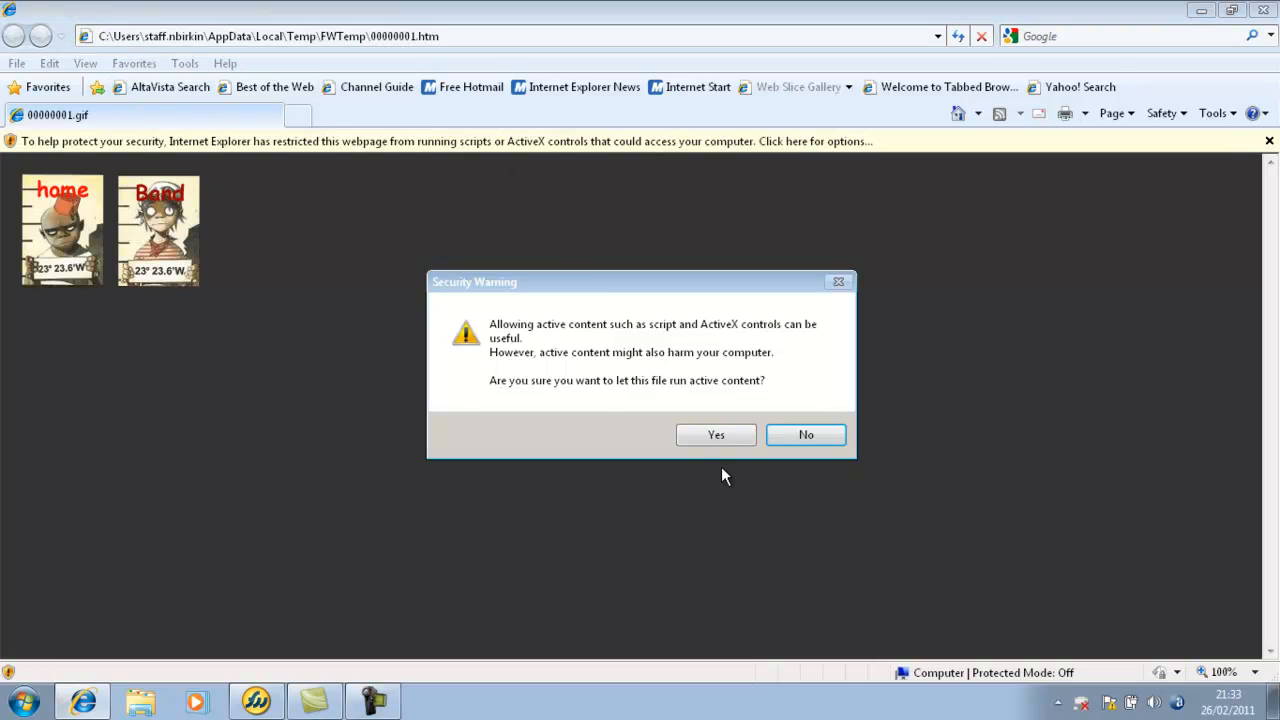
left_click(704, 436)
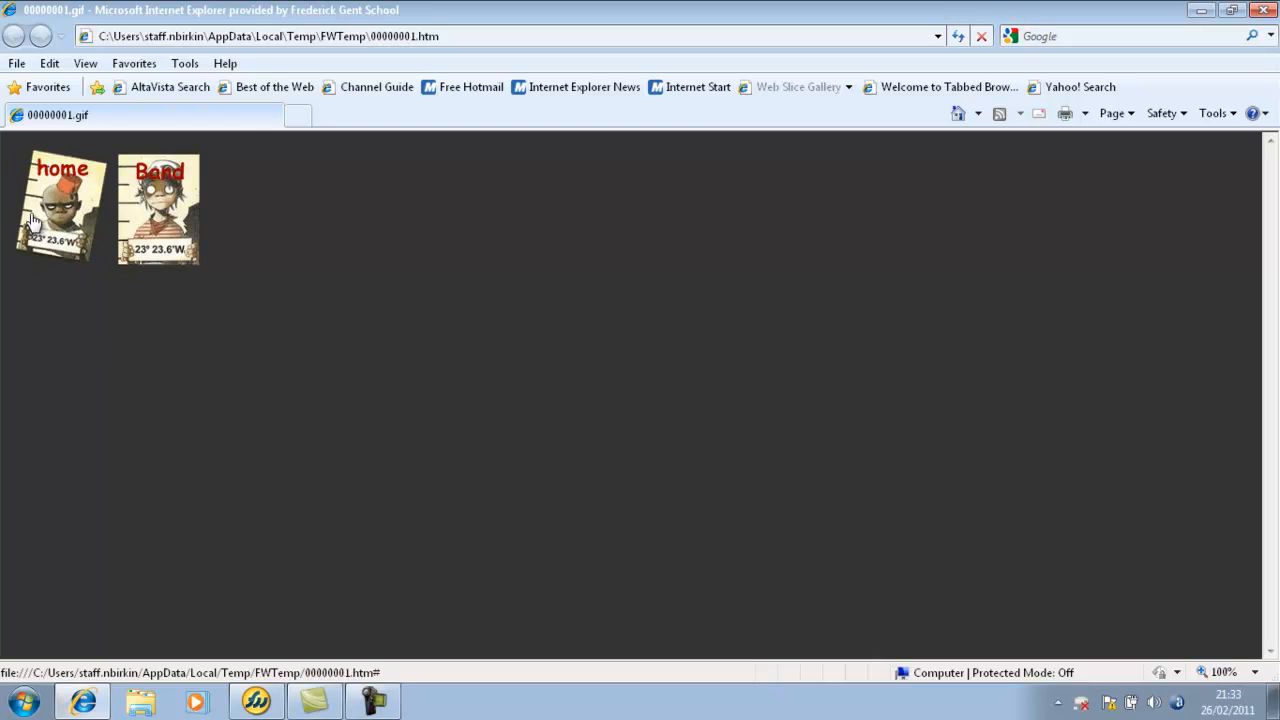
left_click(157, 242)
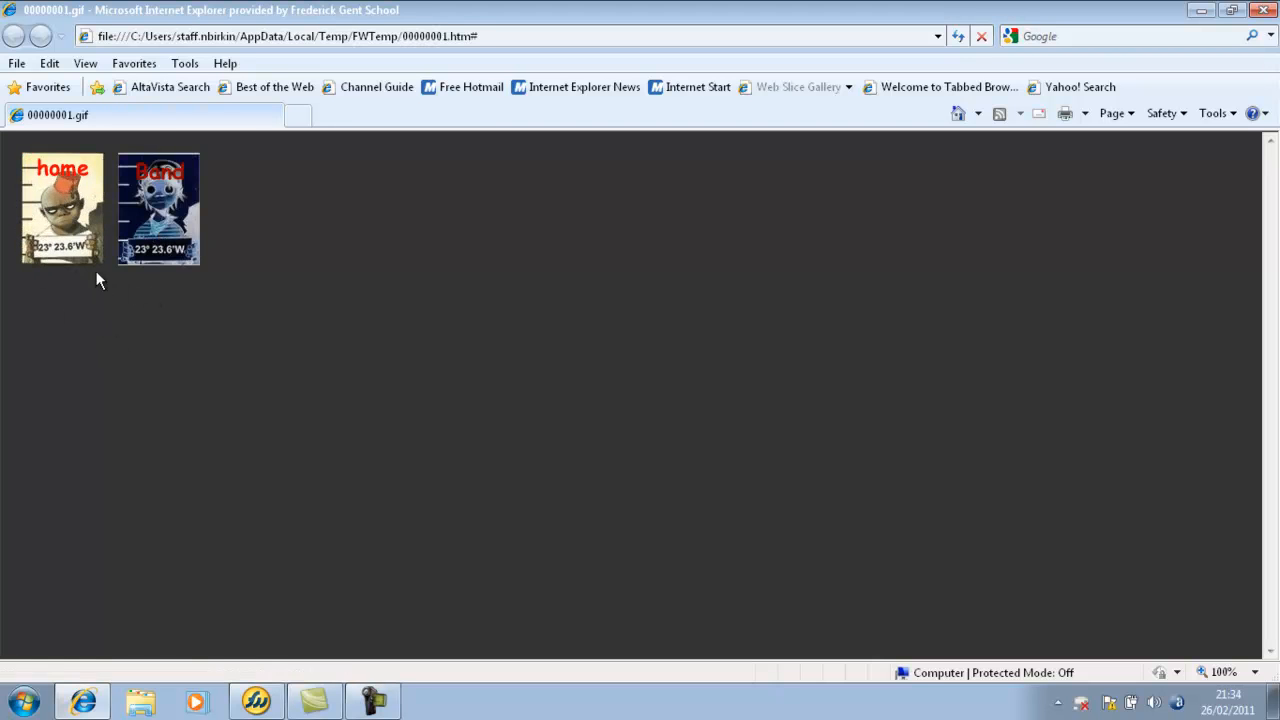
left_click(58, 228)
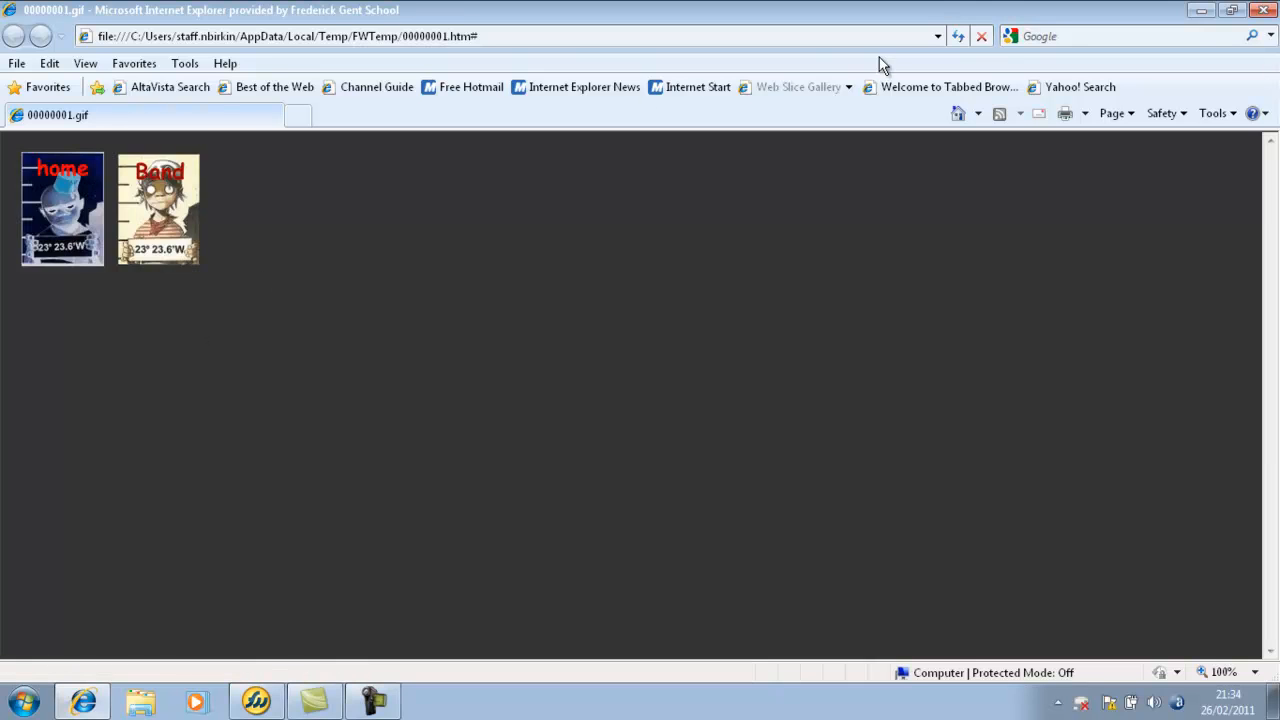
left_click(1265, 10)
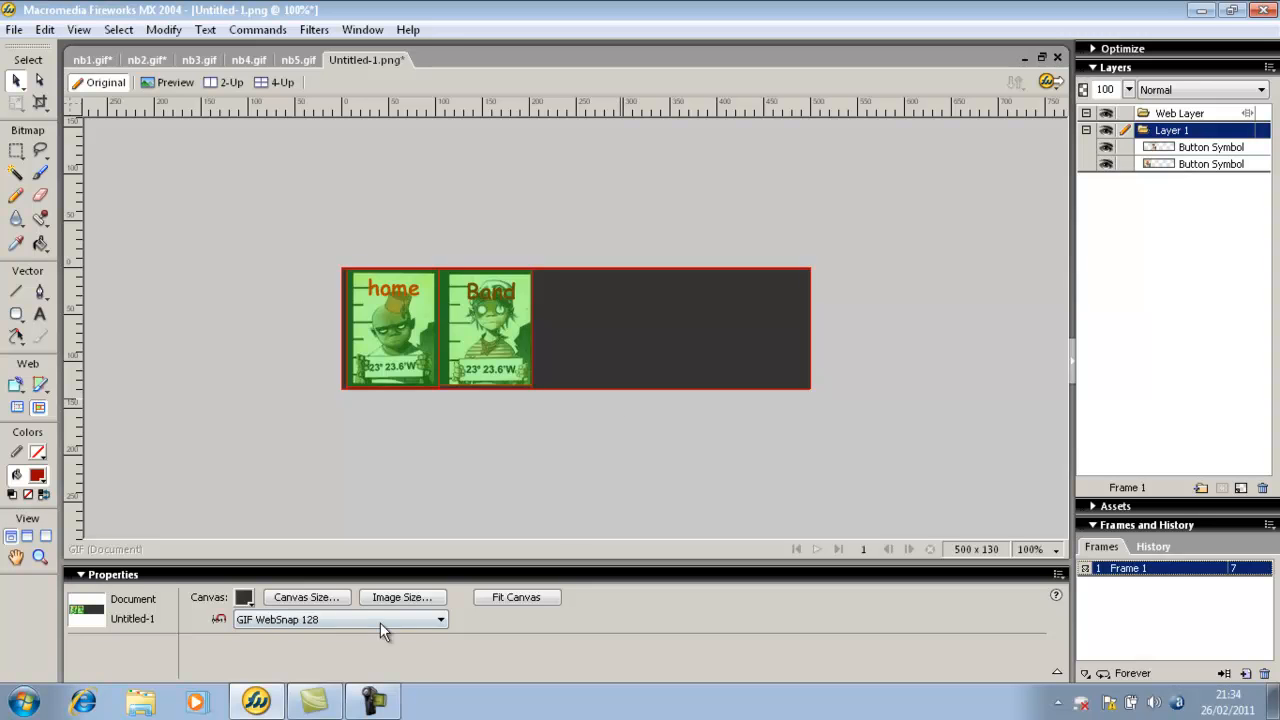
left_click(372, 702)
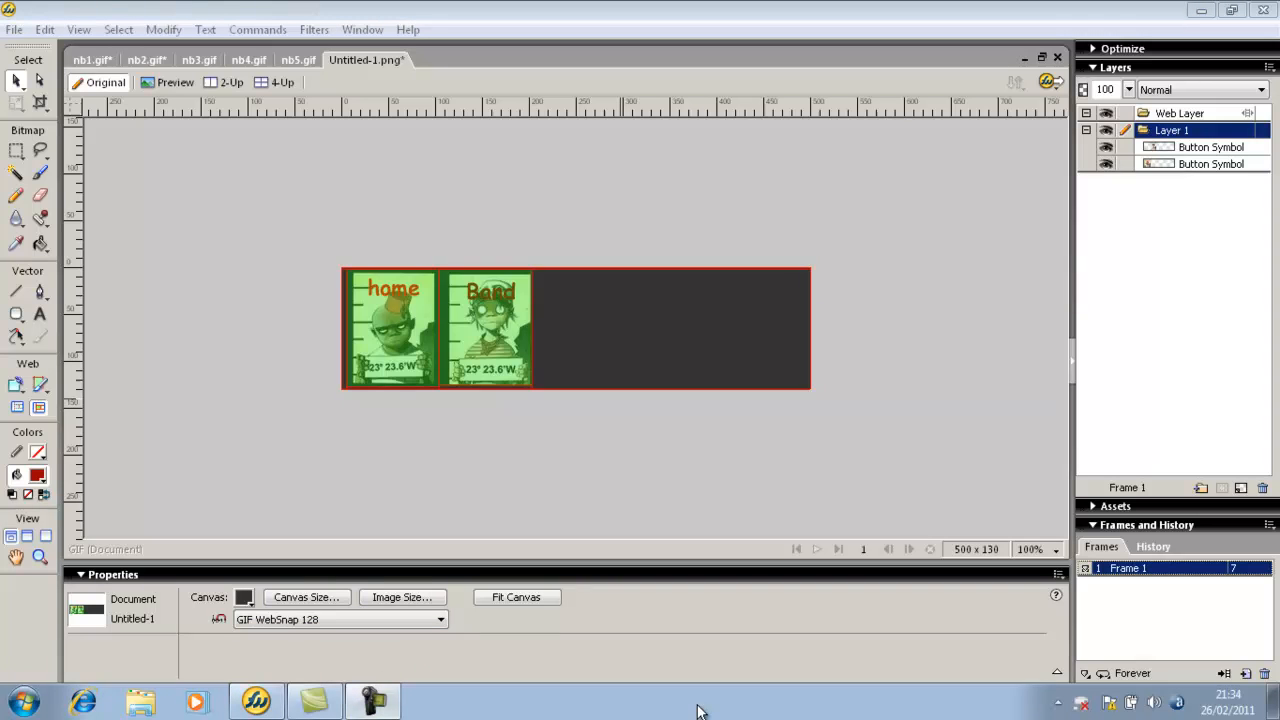